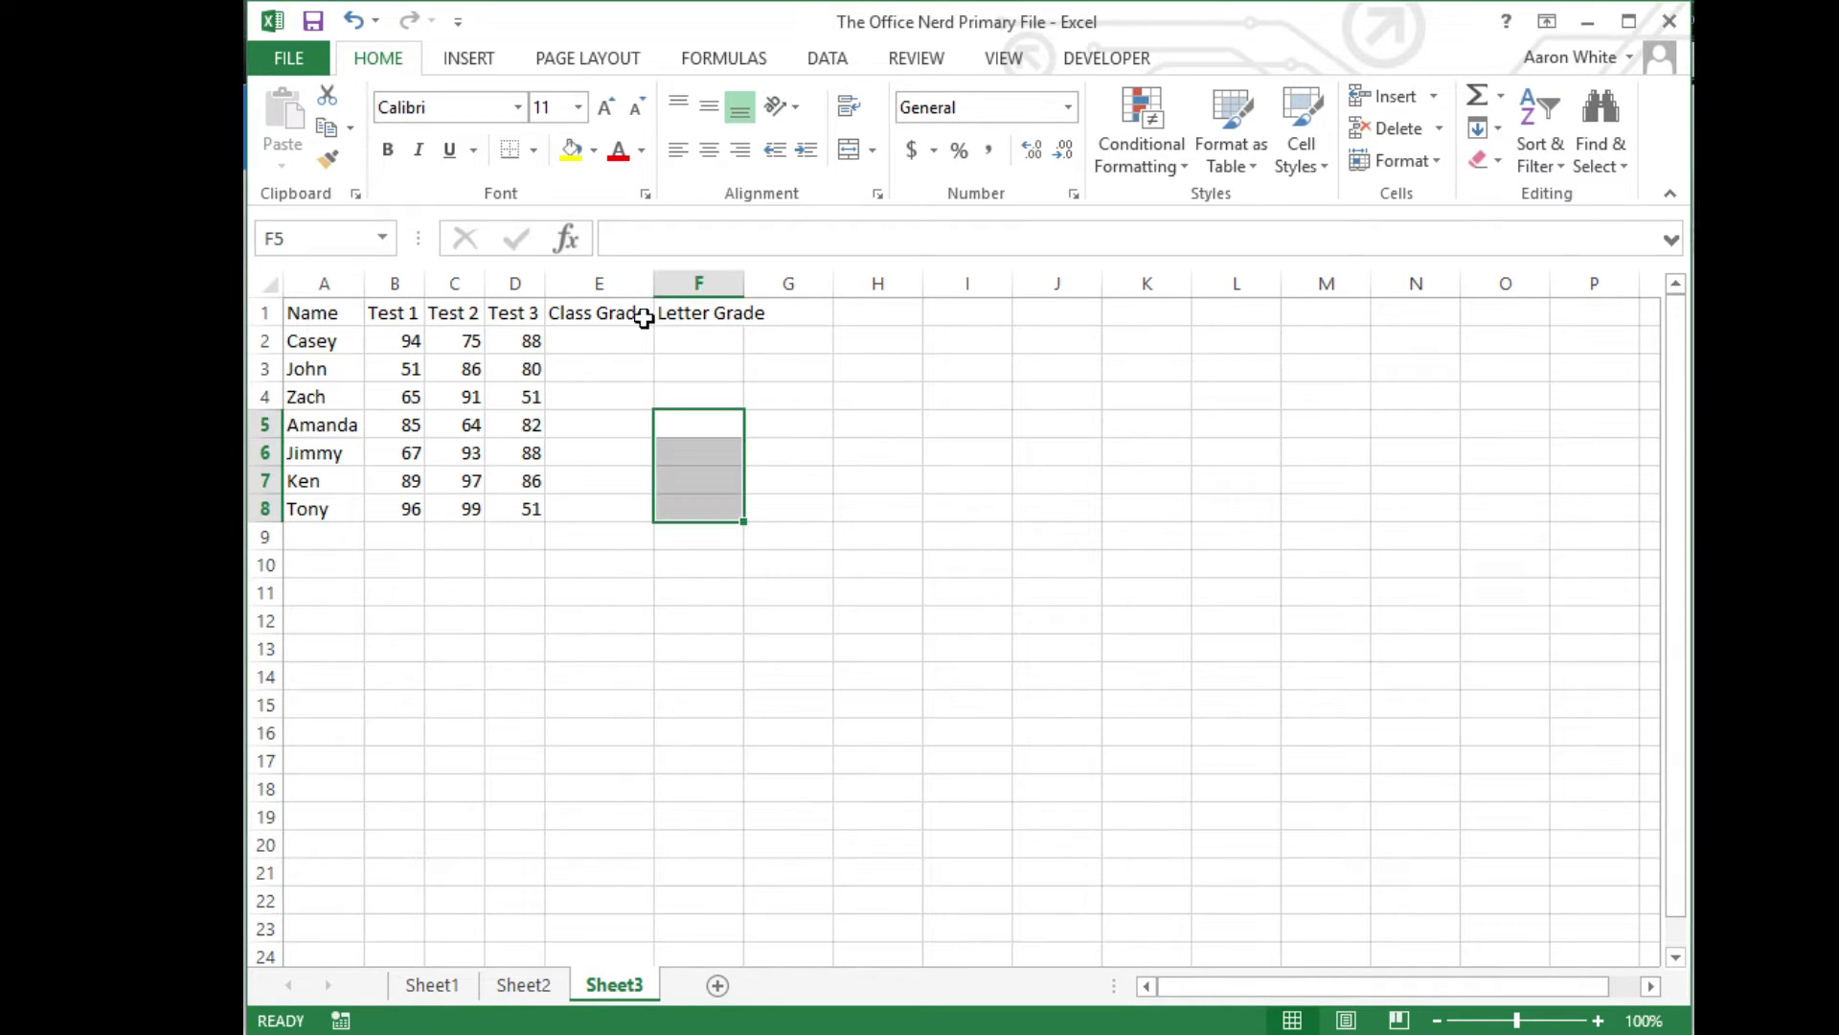
# - Enter =AVERAGE(B2:D2) in cell E2 to average the first student's three test scores
pyautogui.click(634, 370)
pyautogui.click(632, 341)
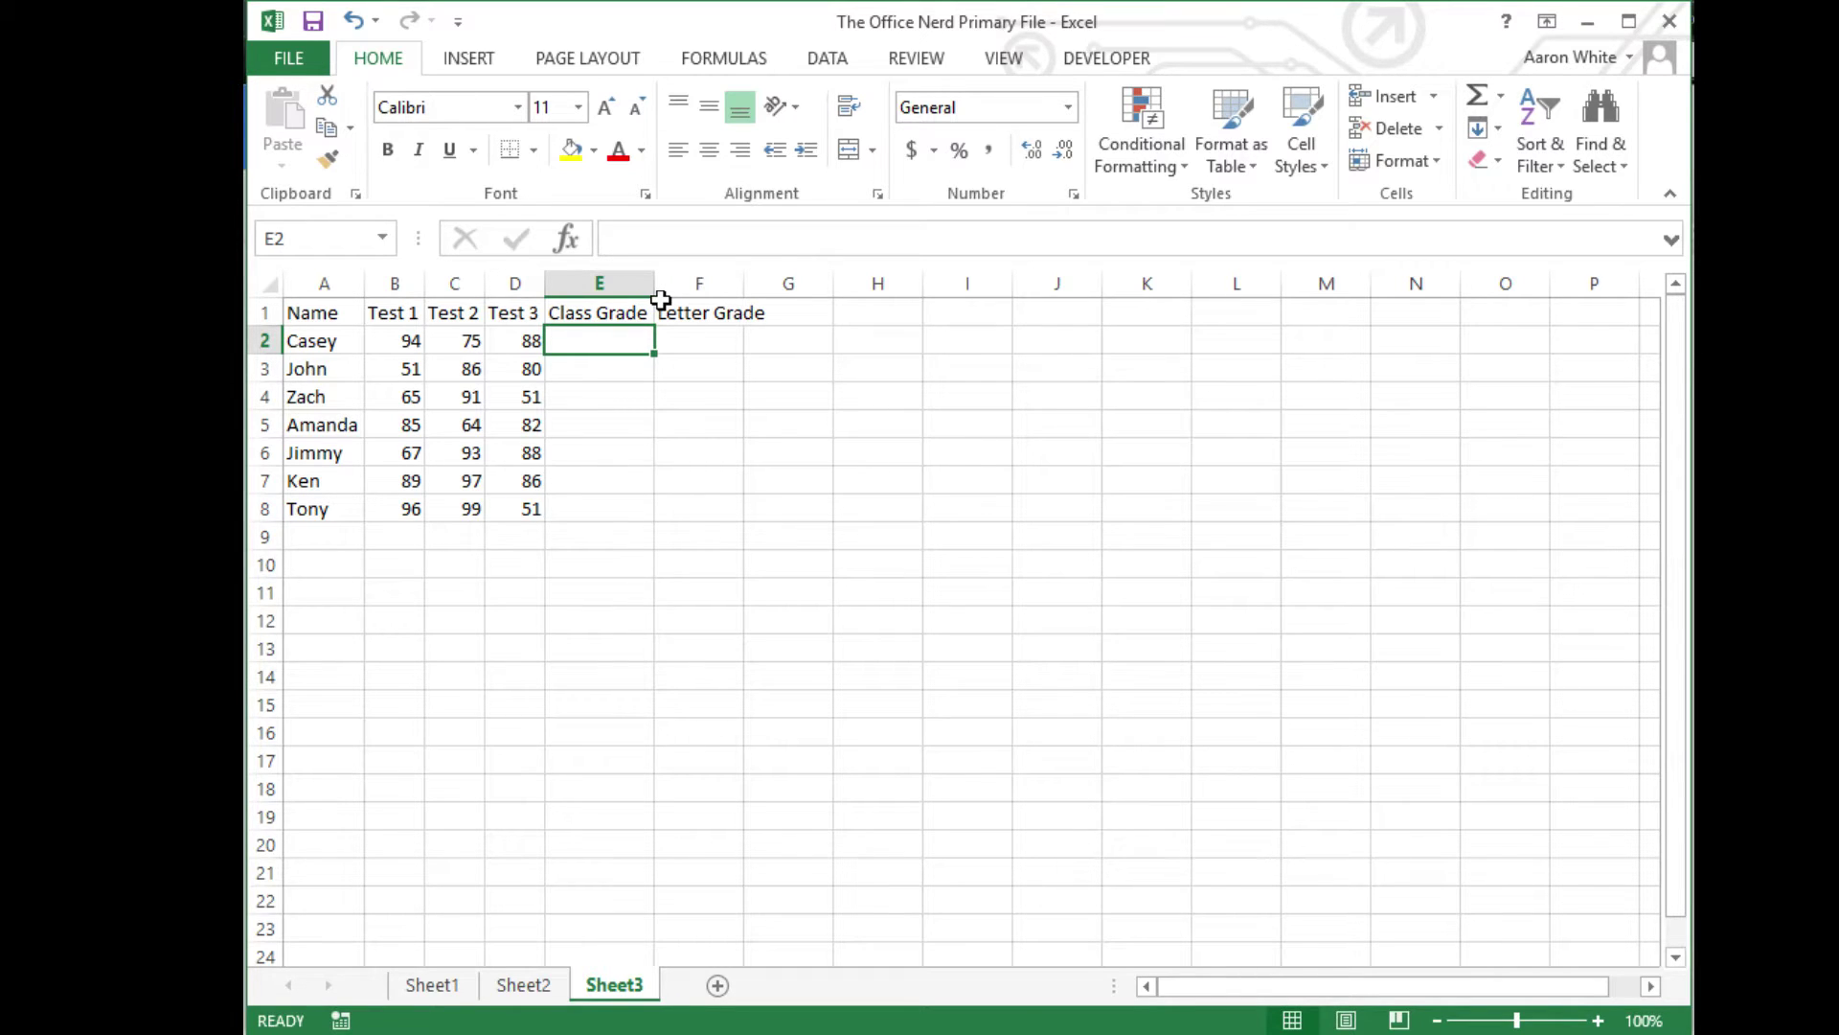
pyautogui.write('=')
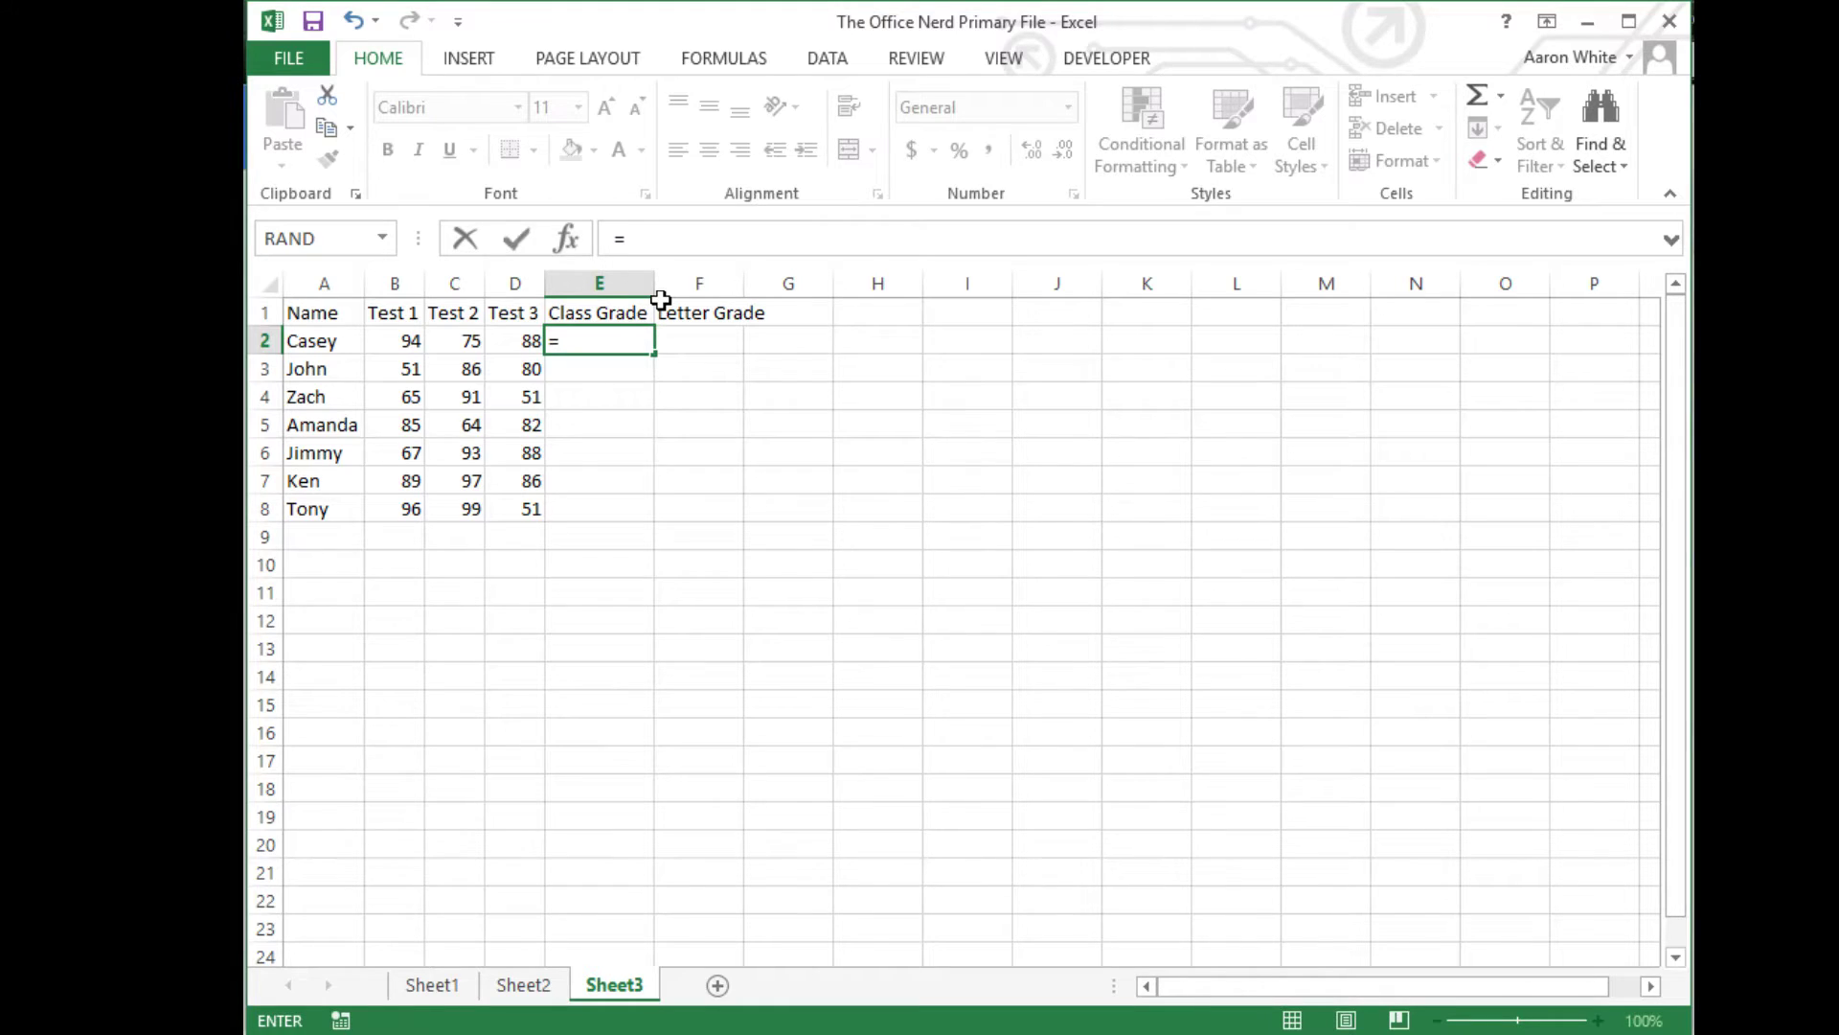
pyautogui.write('ave')
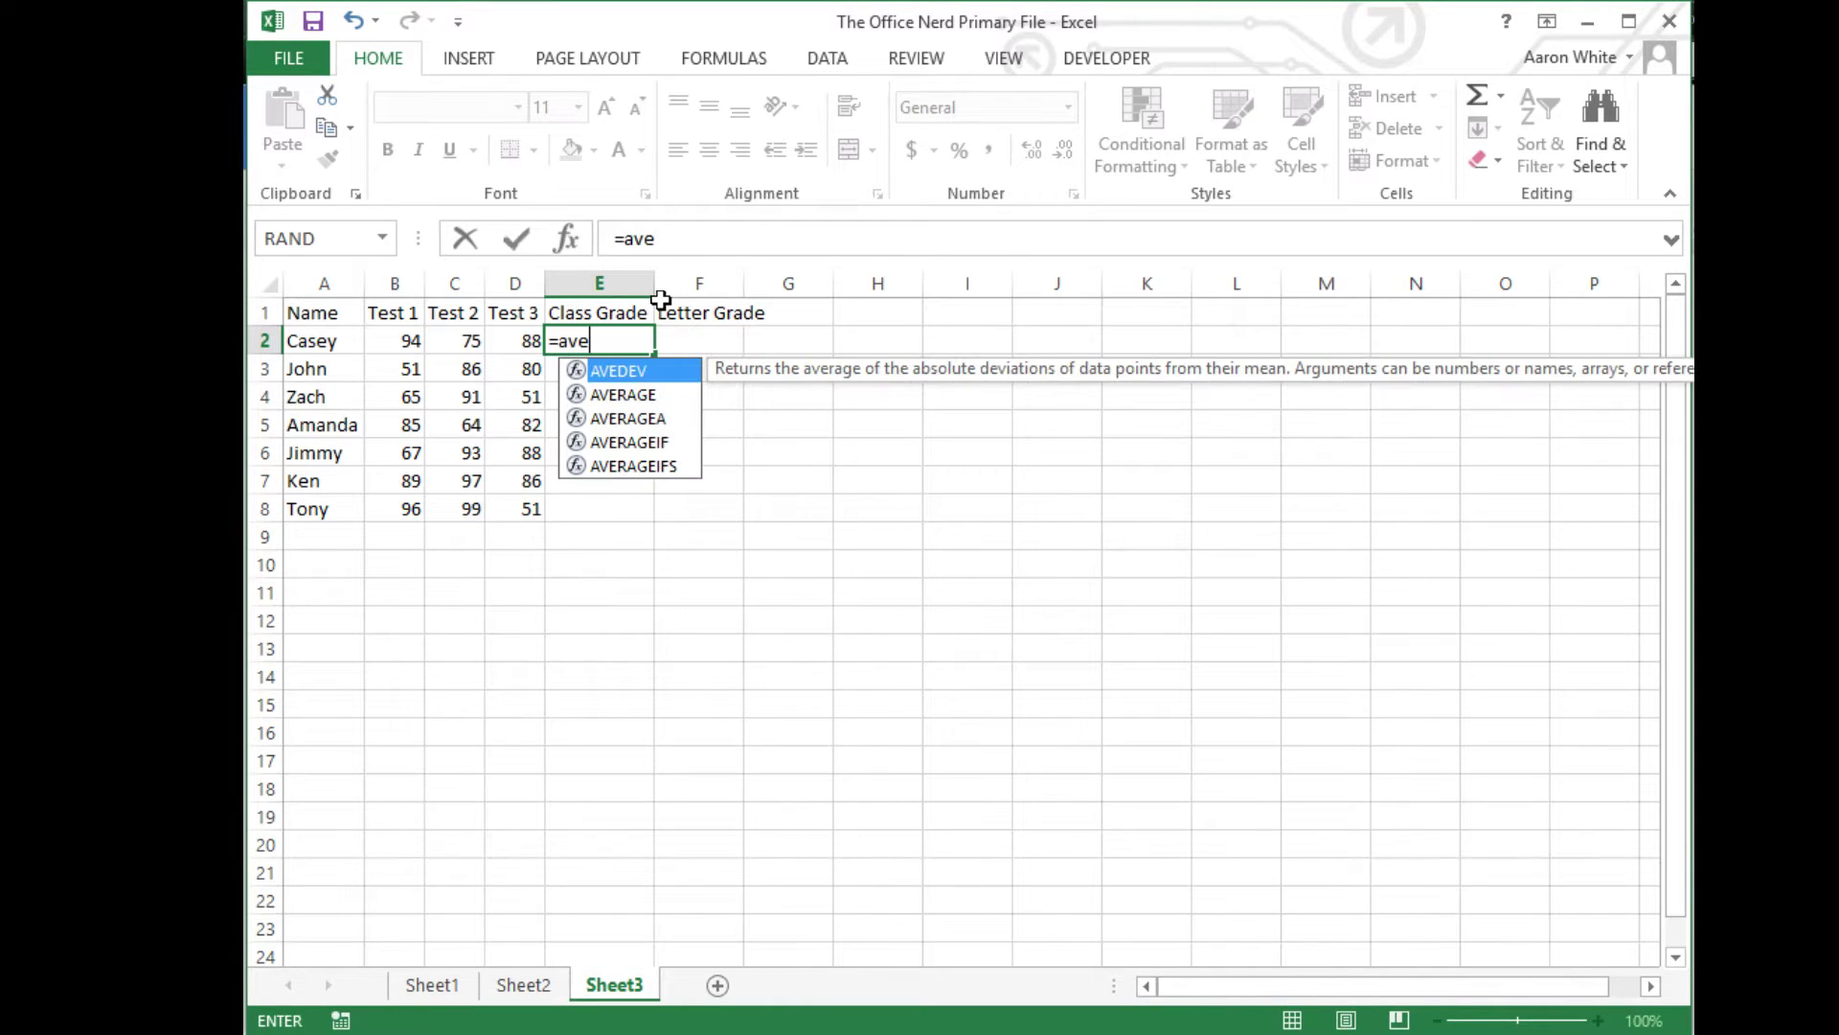
pyautogui.press('Down')
pyautogui.press('Tab')
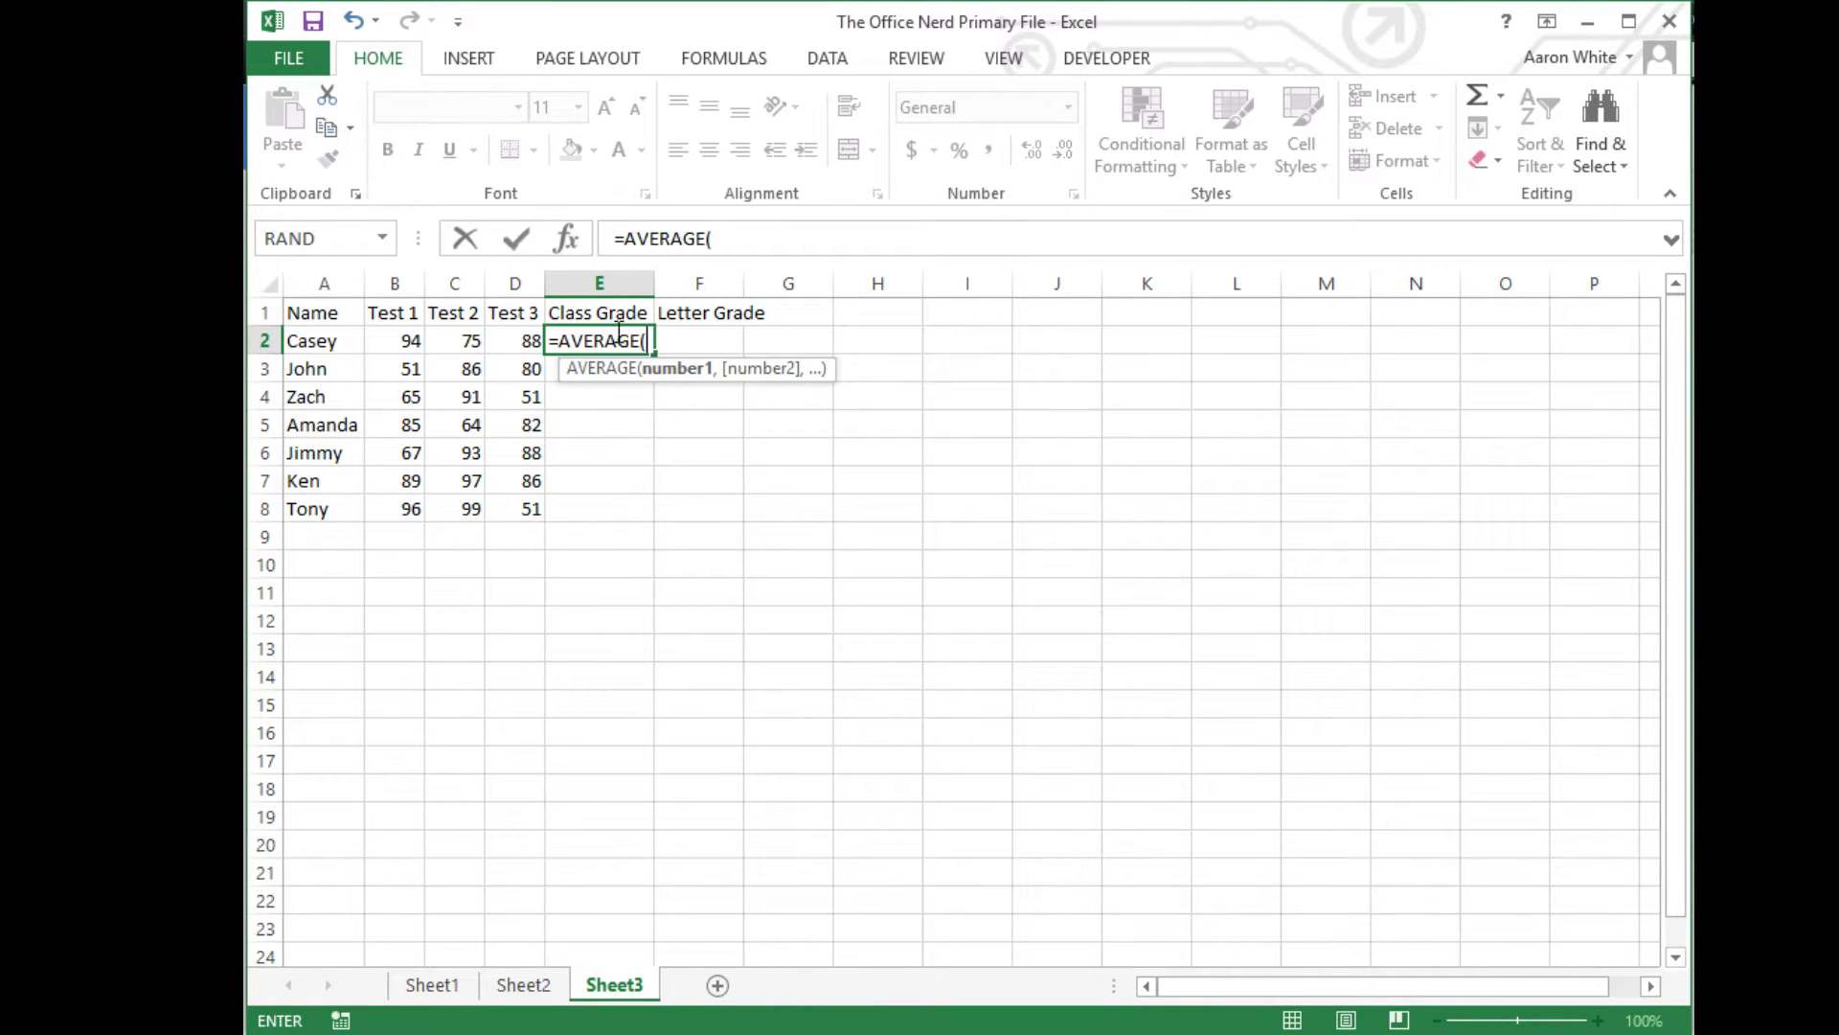
pyautogui.moveTo(392, 341); pyautogui.dragTo(541, 343)
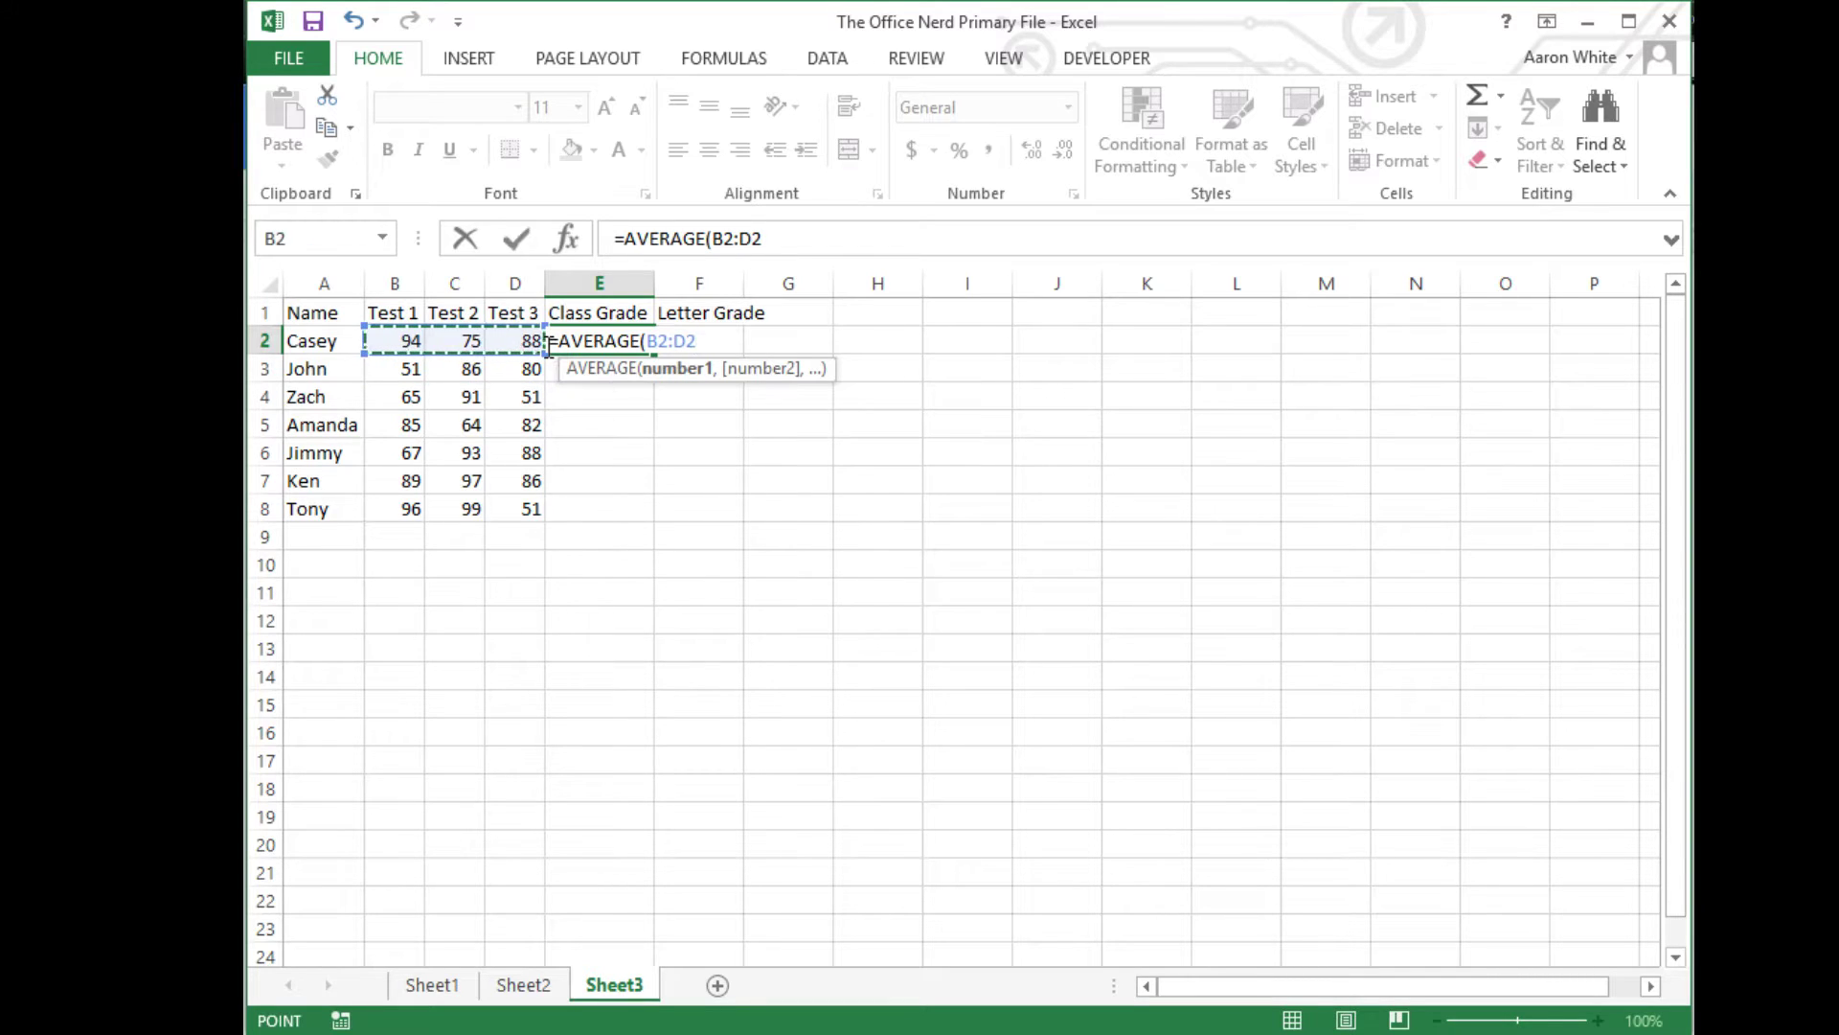
pyautogui.write(')')
pyautogui.press('Return')
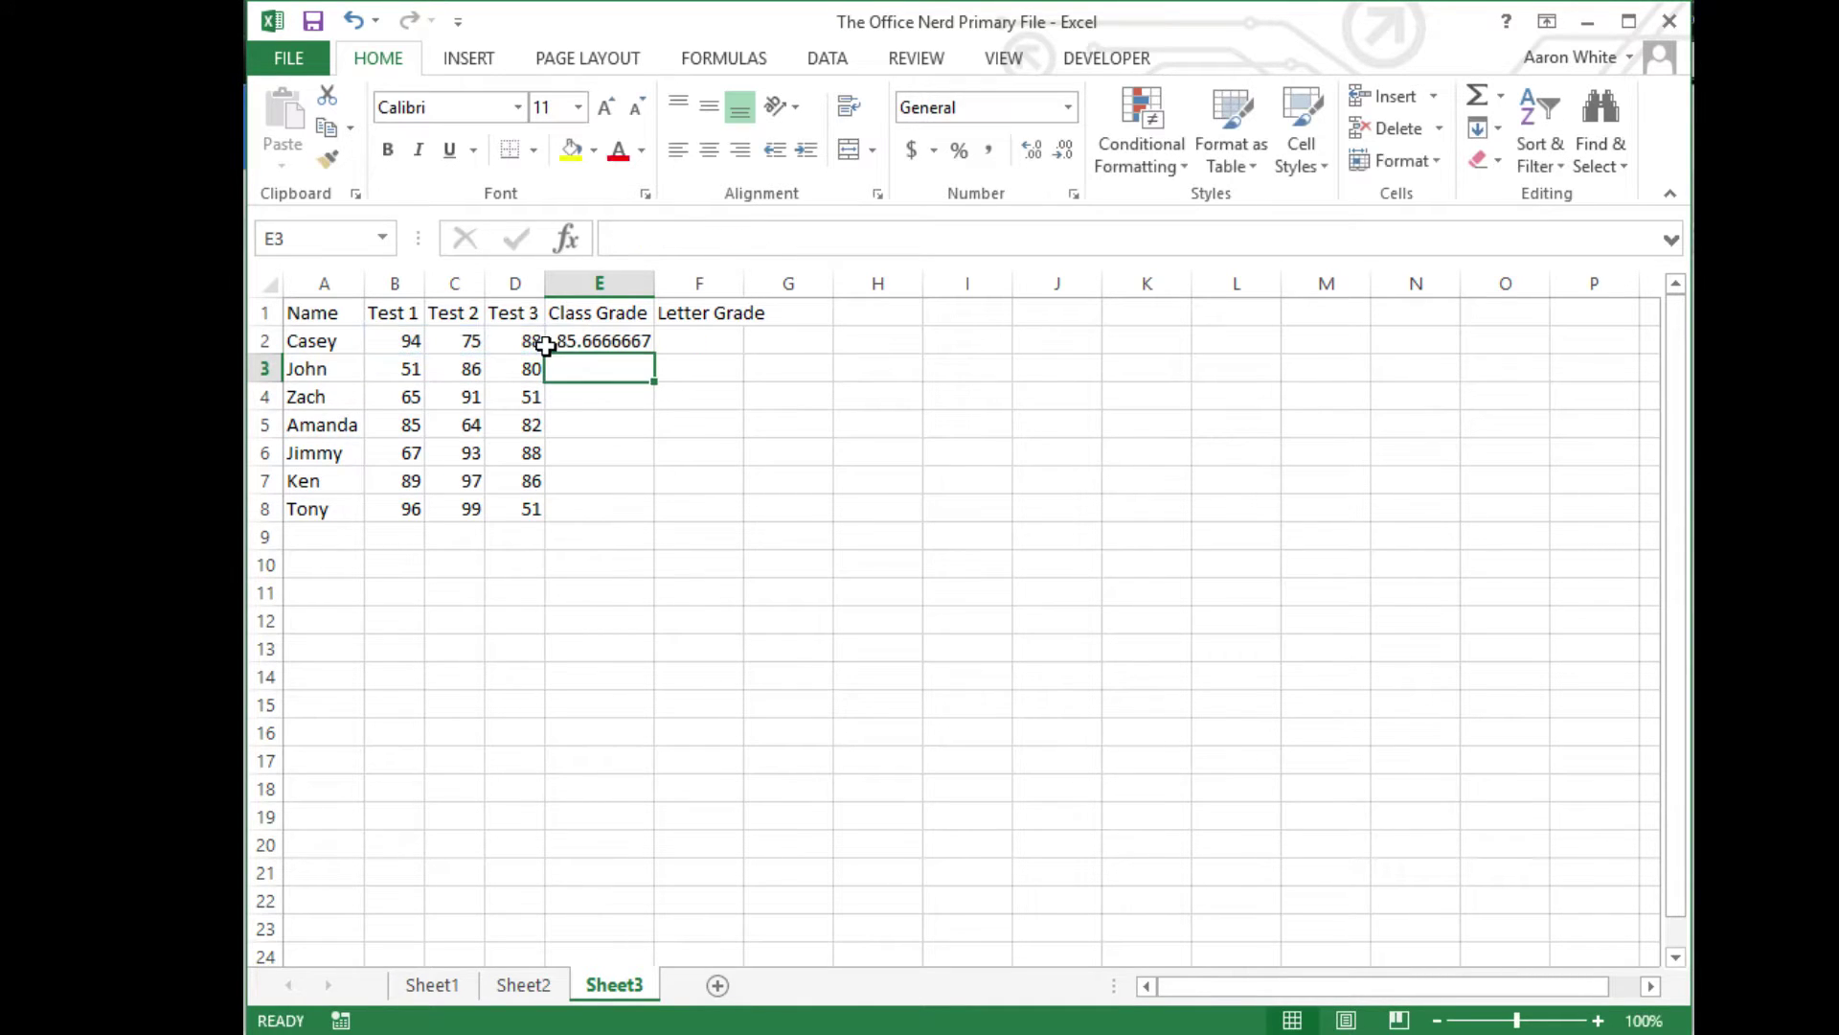
# - Fill the average formula from E2 down through E8 for the remaining students
pyautogui.click(622, 340)
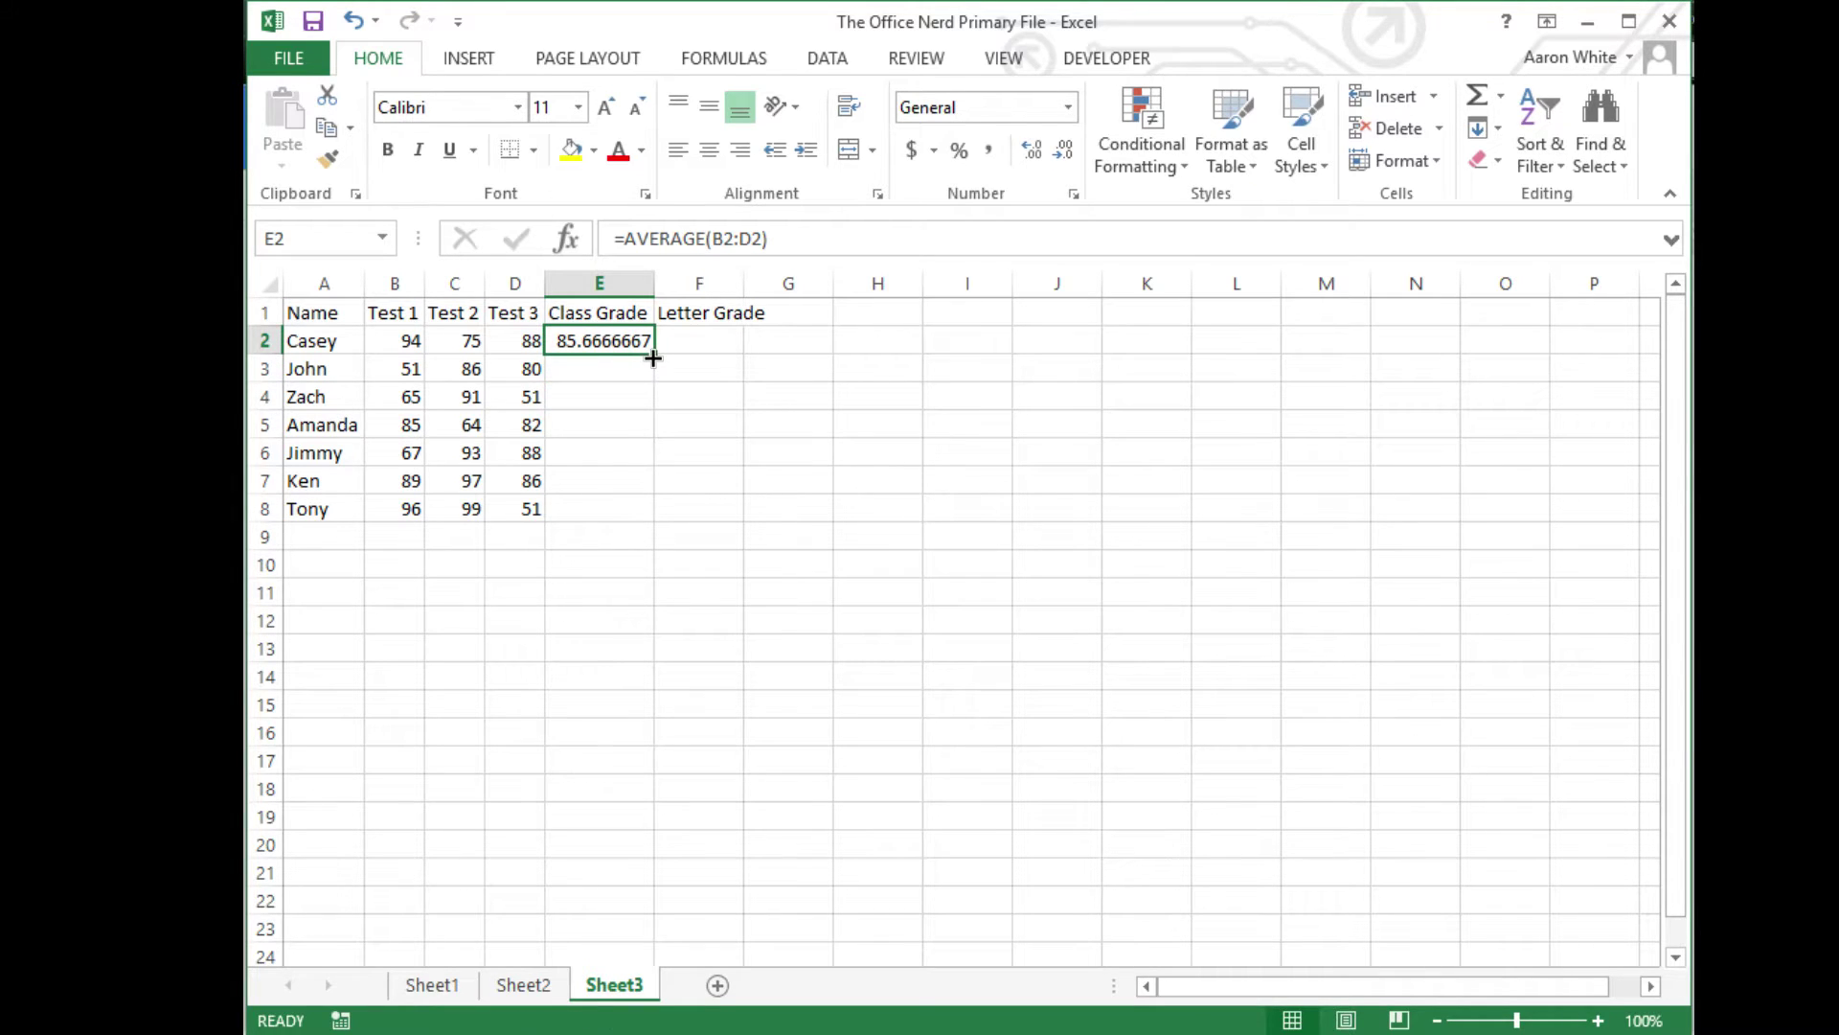
pyautogui.moveTo(652, 357); pyautogui.dragTo(635, 520)
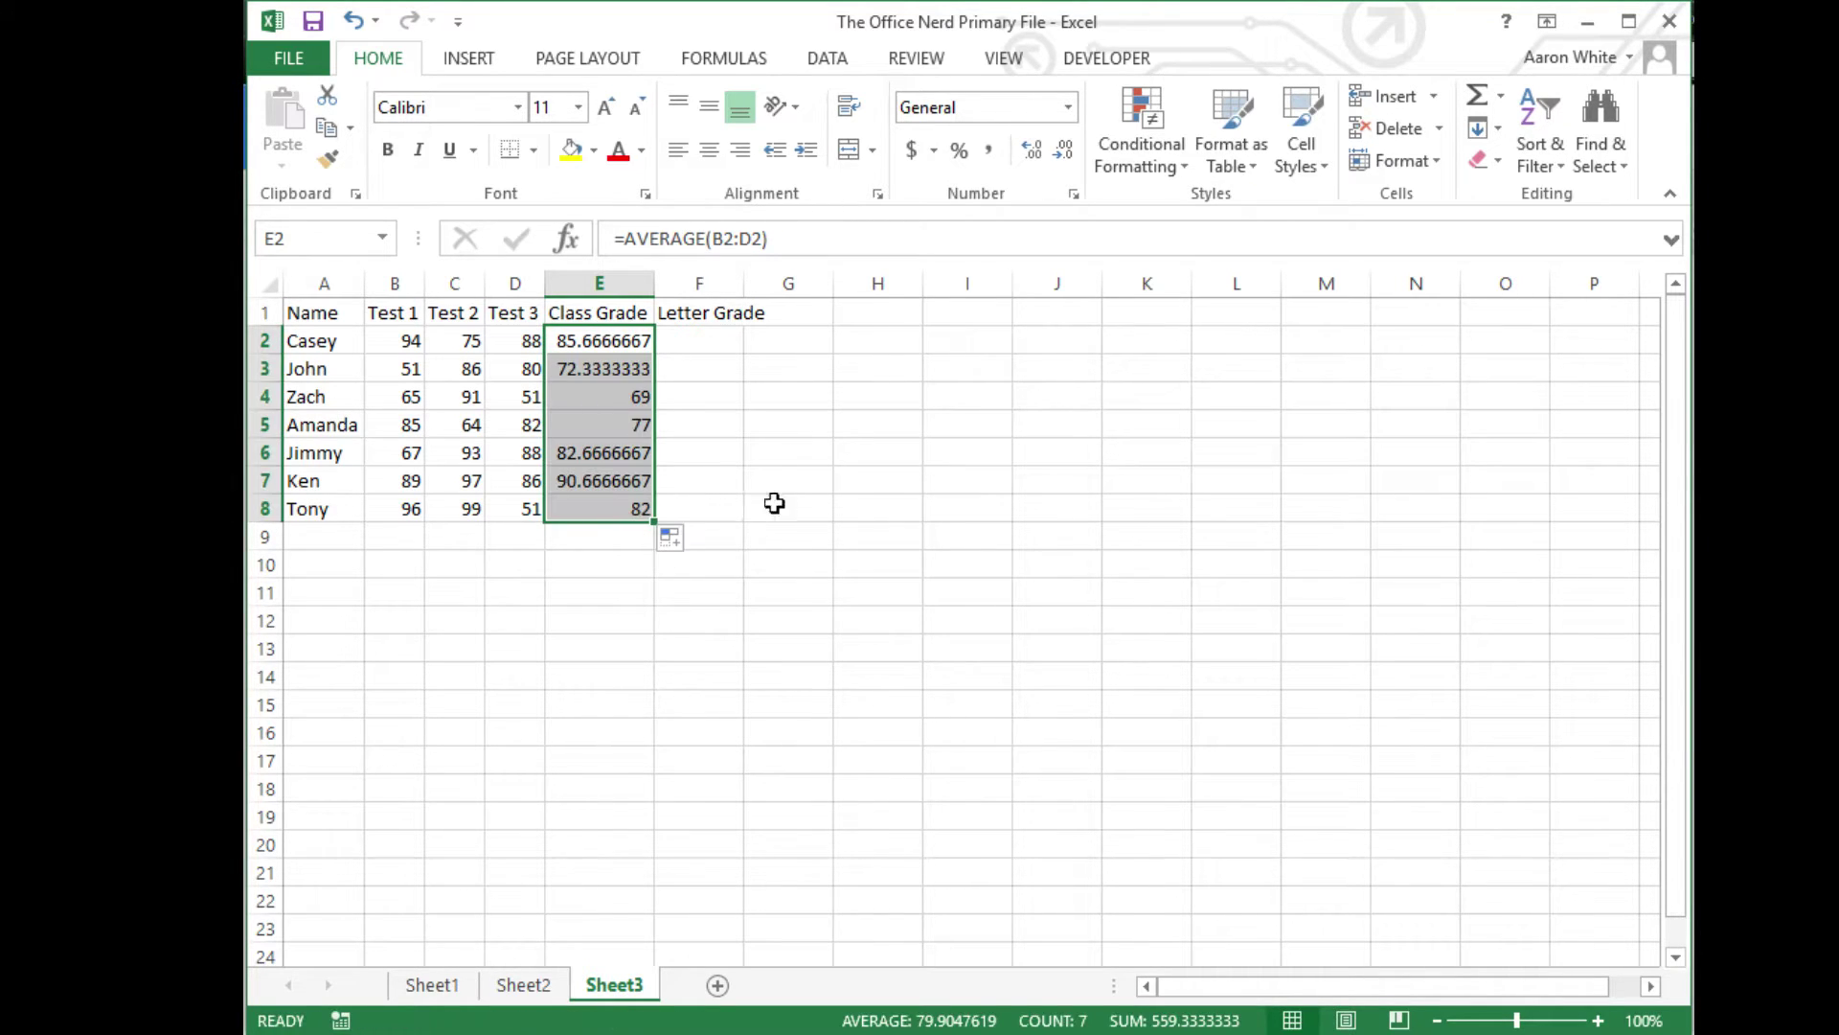
pyautogui.click(784, 456)
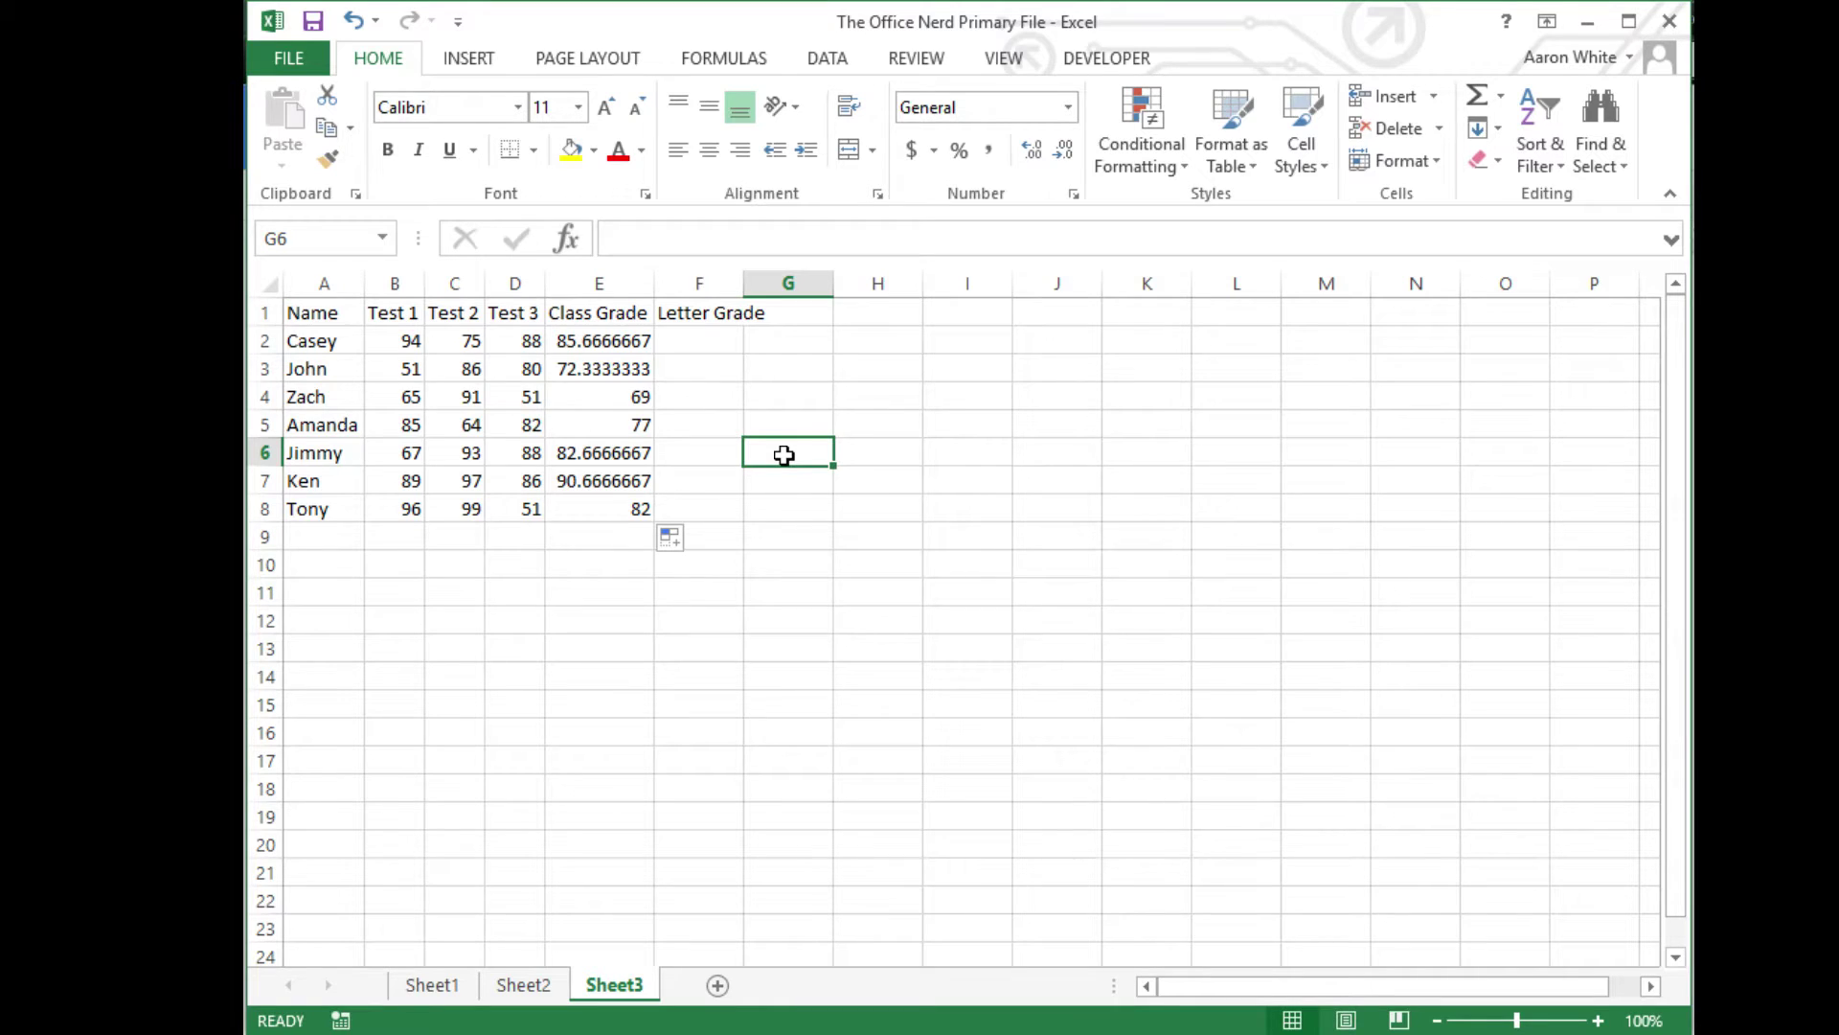
pyautogui.moveTo(584, 361); pyautogui.dragTo(585, 420)
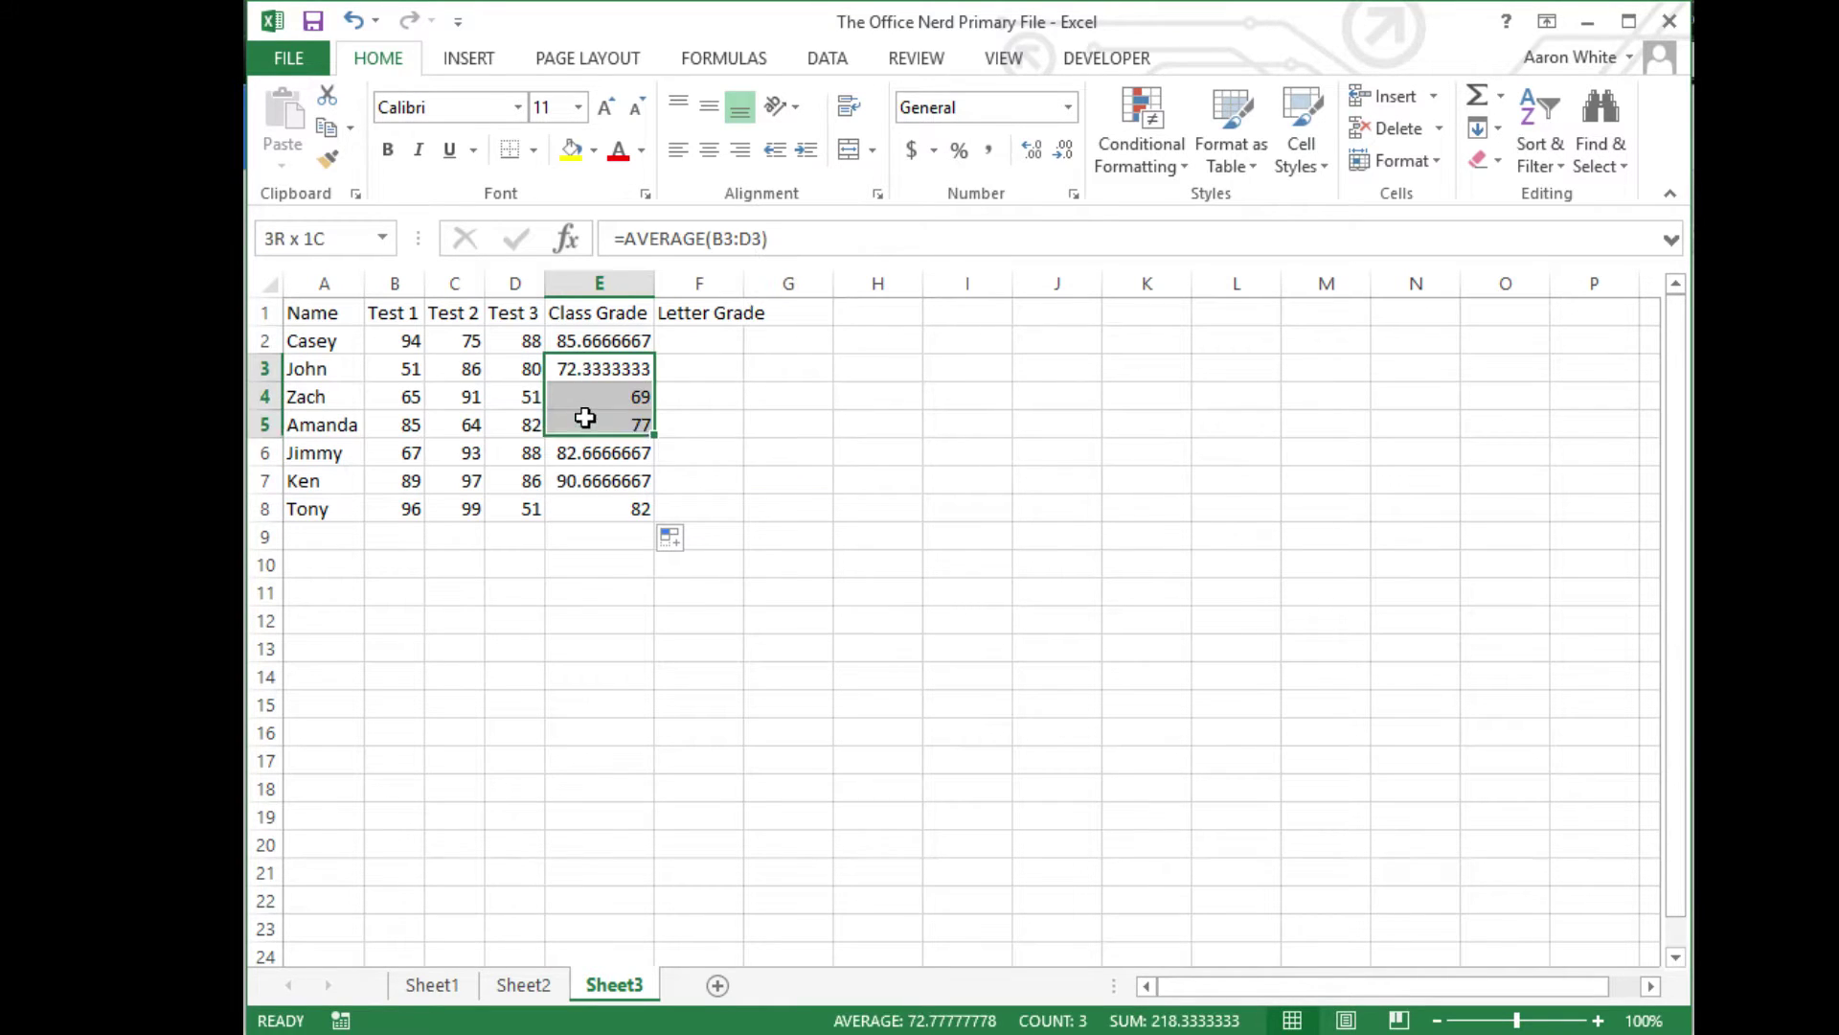
# - Move the Letter Grade header from F1 to G1
pyautogui.click(688, 331)
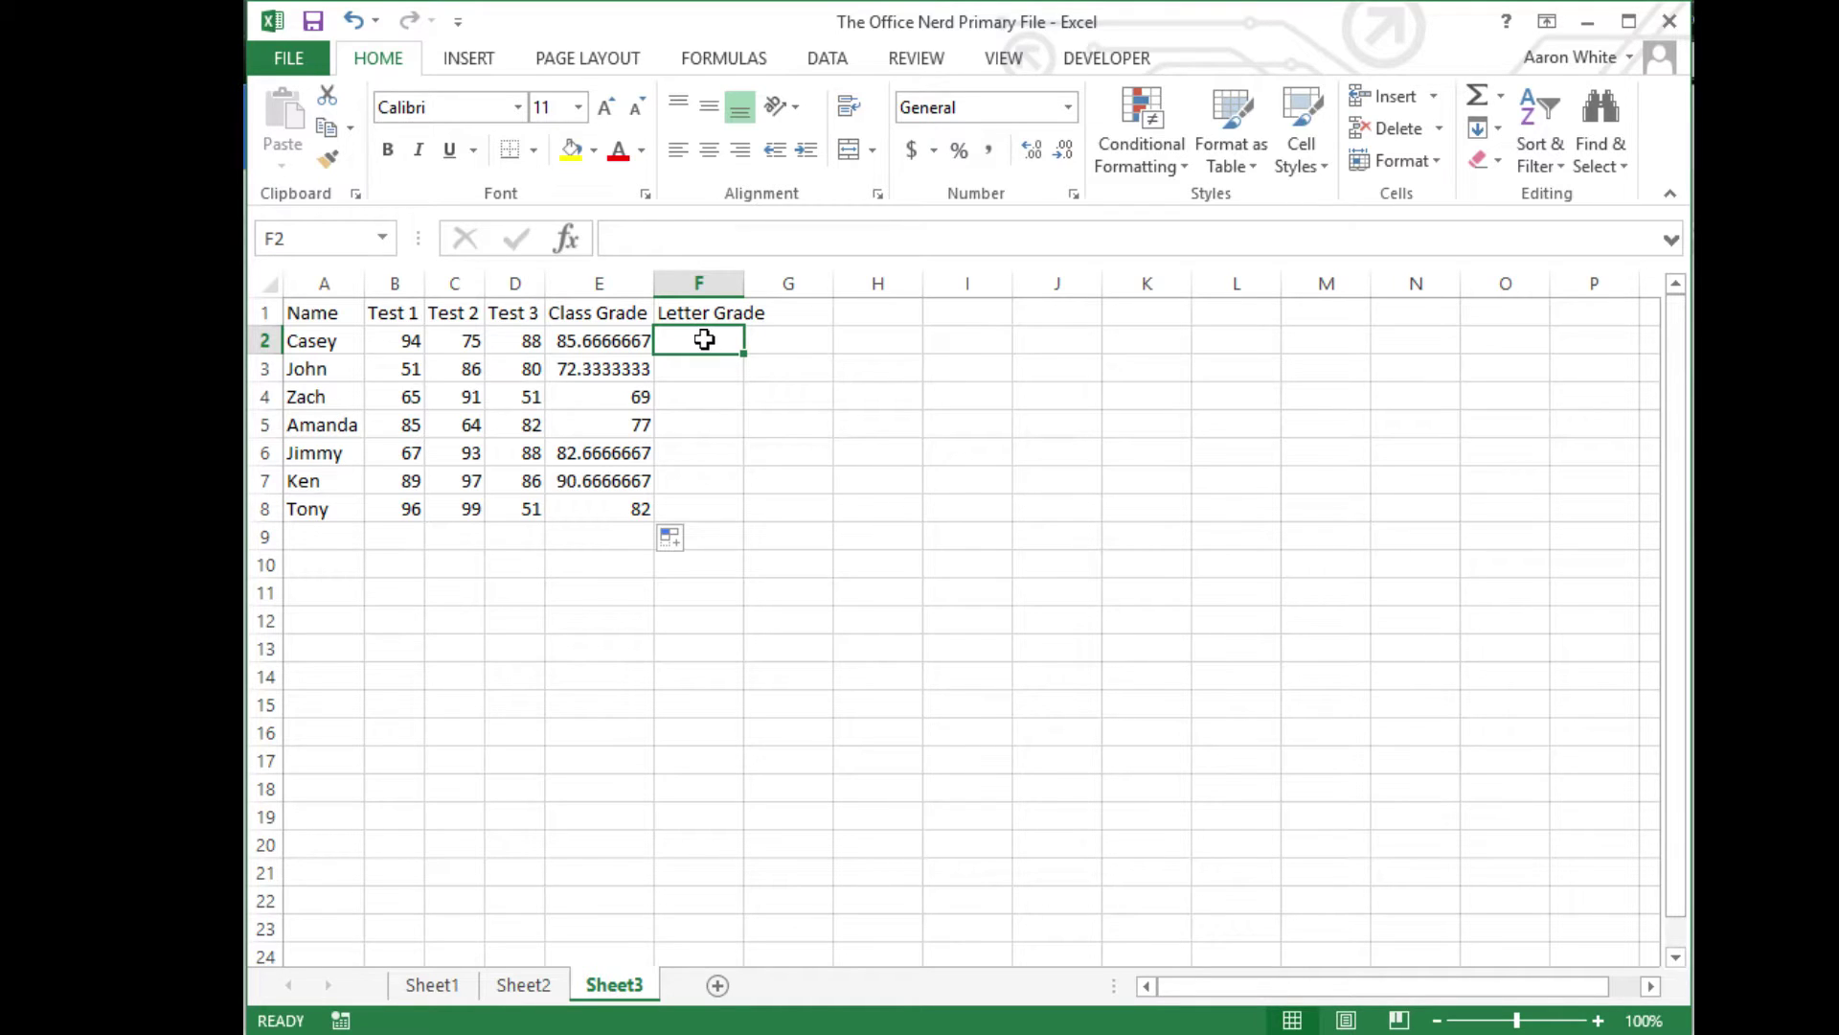
pyautogui.click(708, 312)
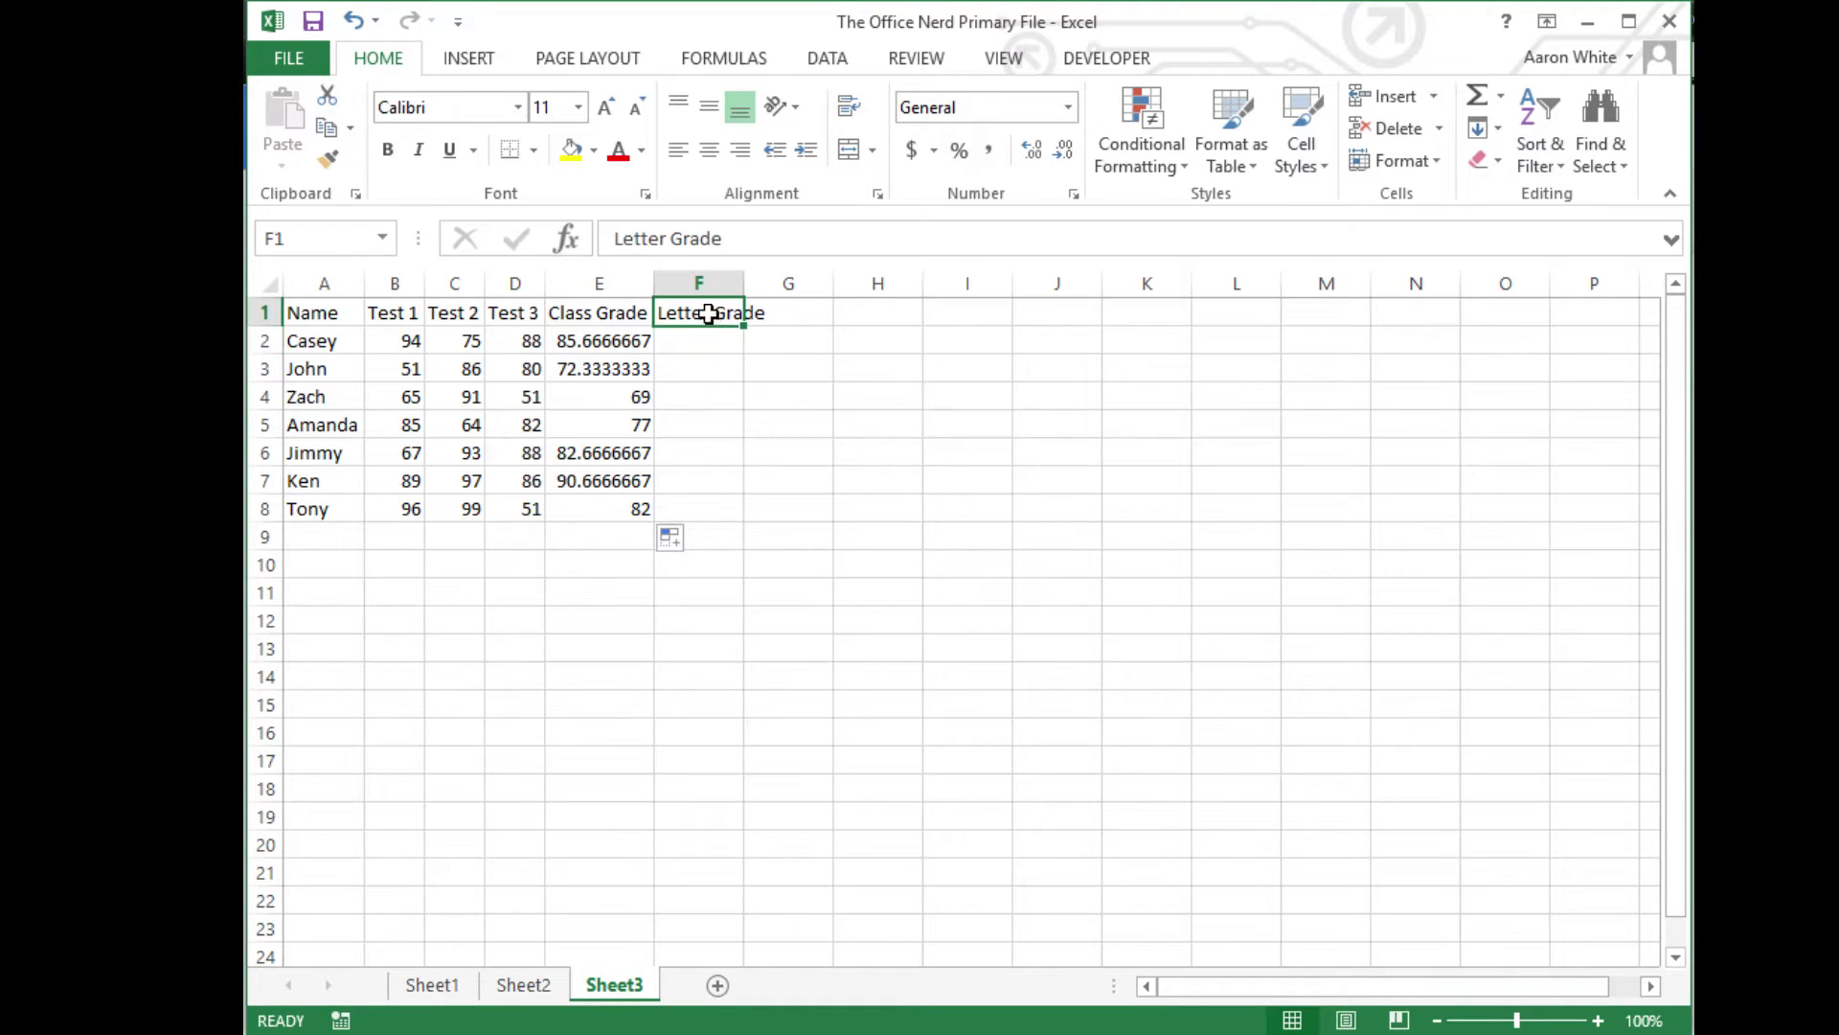
pyautogui.moveTo(713, 326); pyautogui.dragTo(841, 338)
# - Enter the header "Pass of Fail" in F1 and widen column F to fit it
pyautogui.click(726, 315)
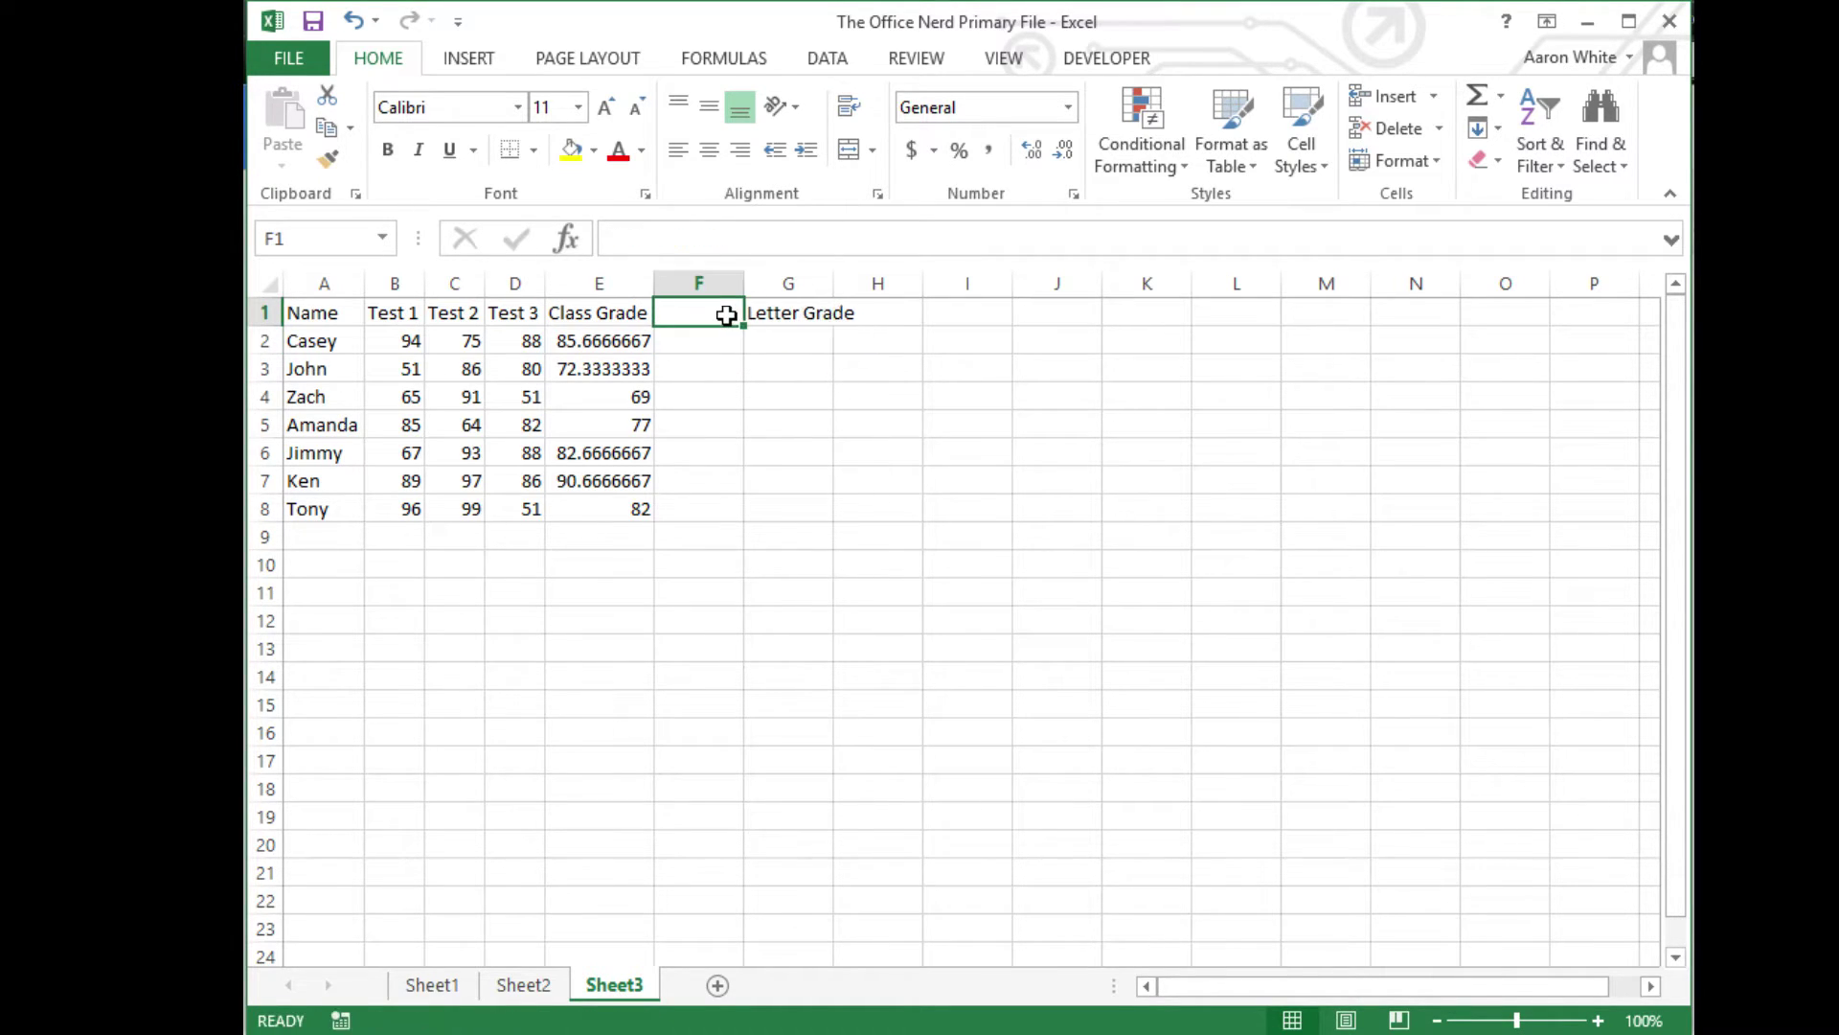
pyautogui.write('Passo')
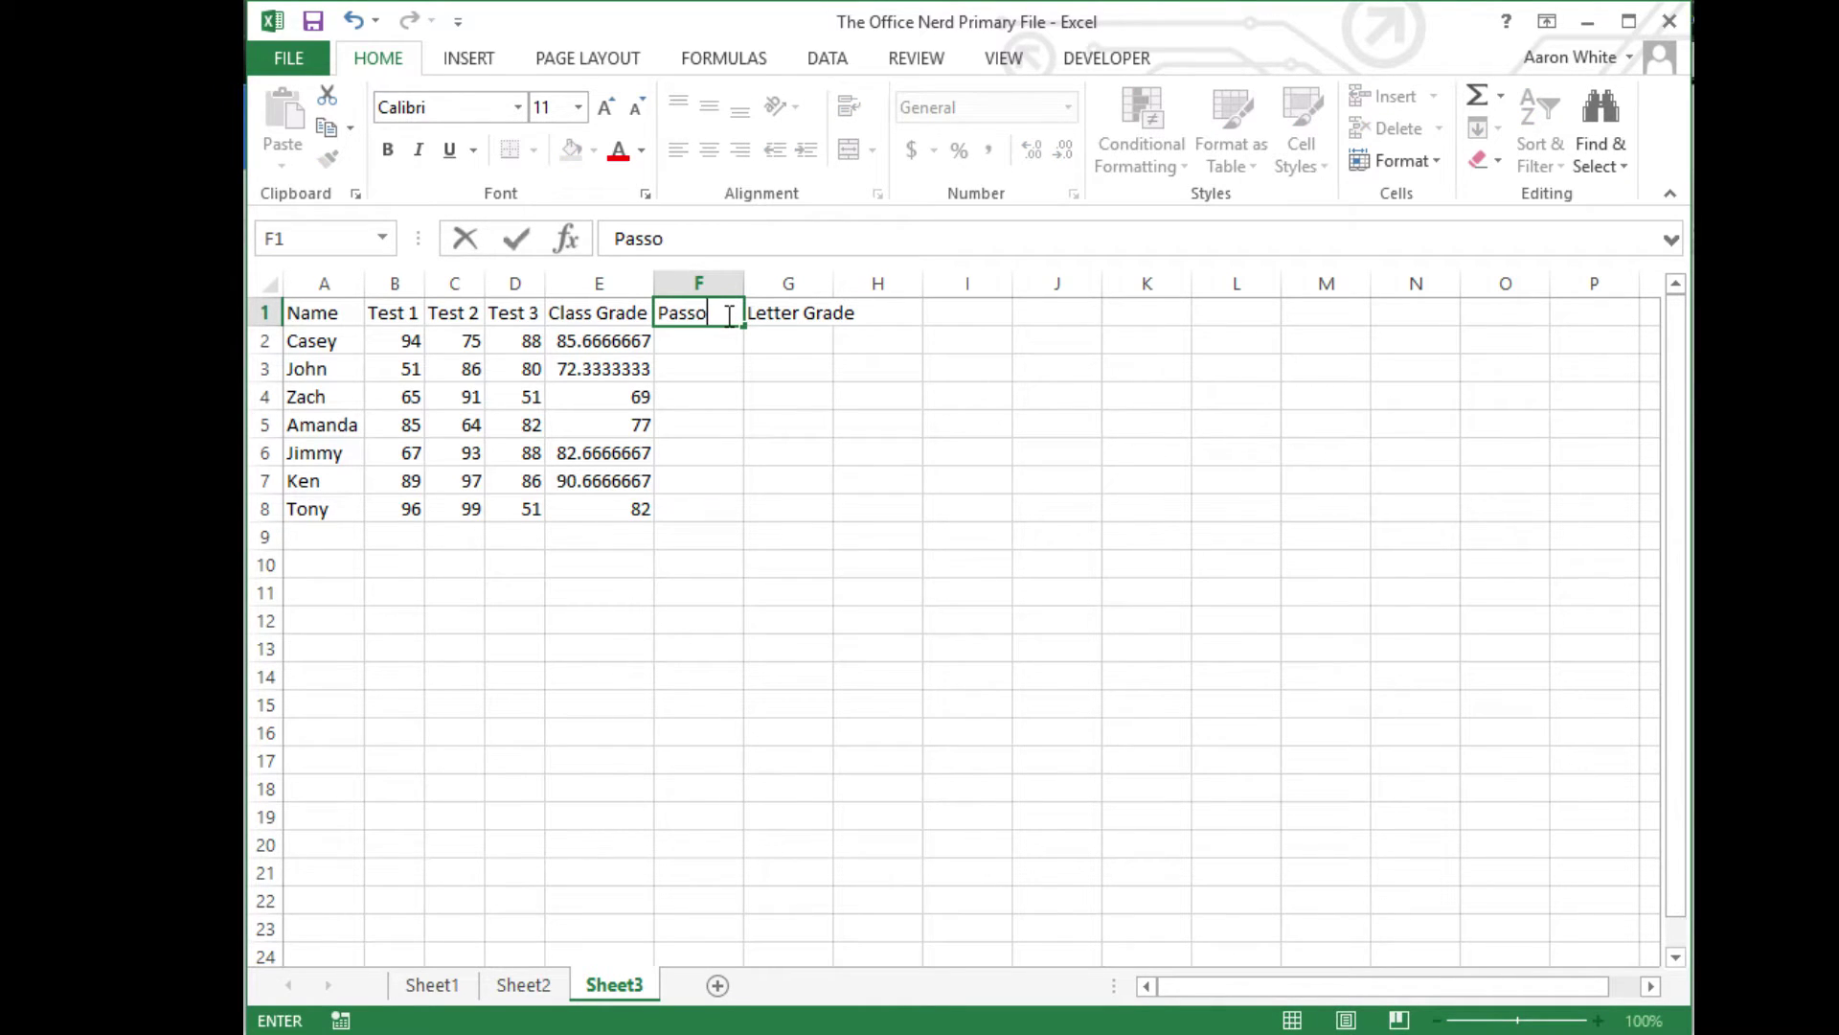
pyautogui.press('BackSpace')
pyautogui.write('of Fail')
pyautogui.press('Return')
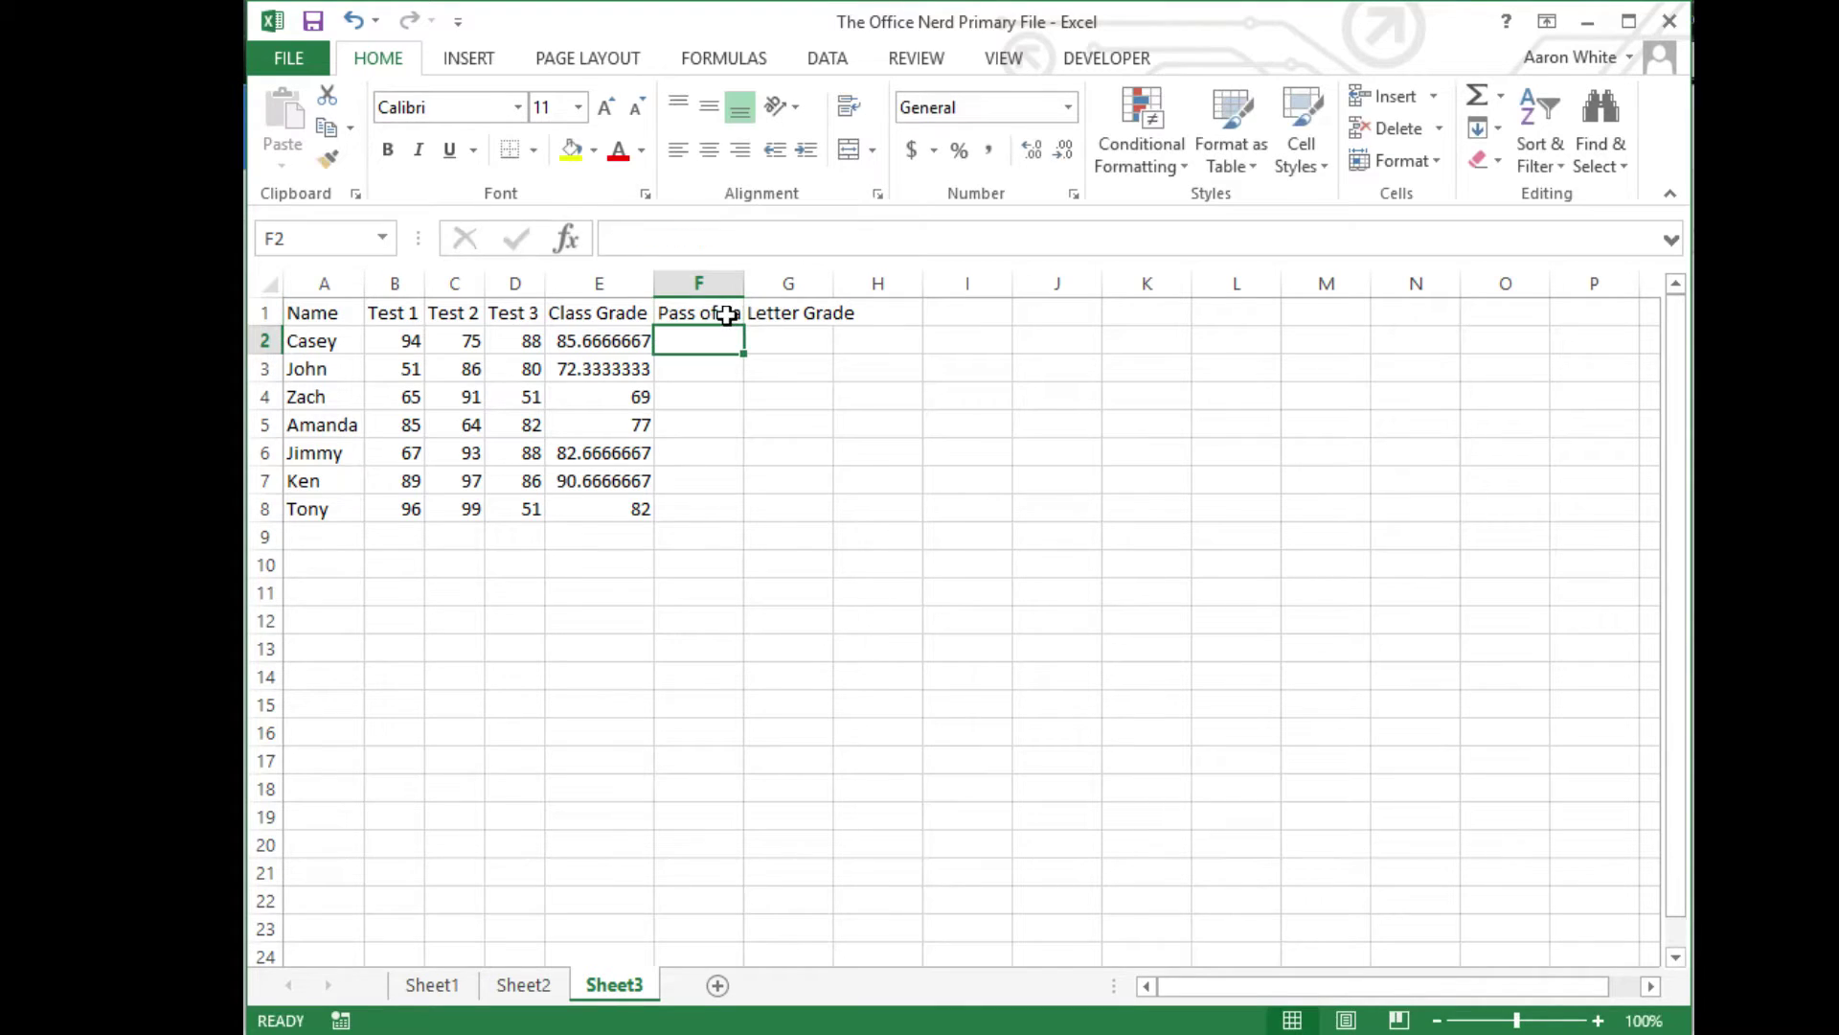
pyautogui.moveTo(744, 283); pyautogui.dragTo(759, 283)
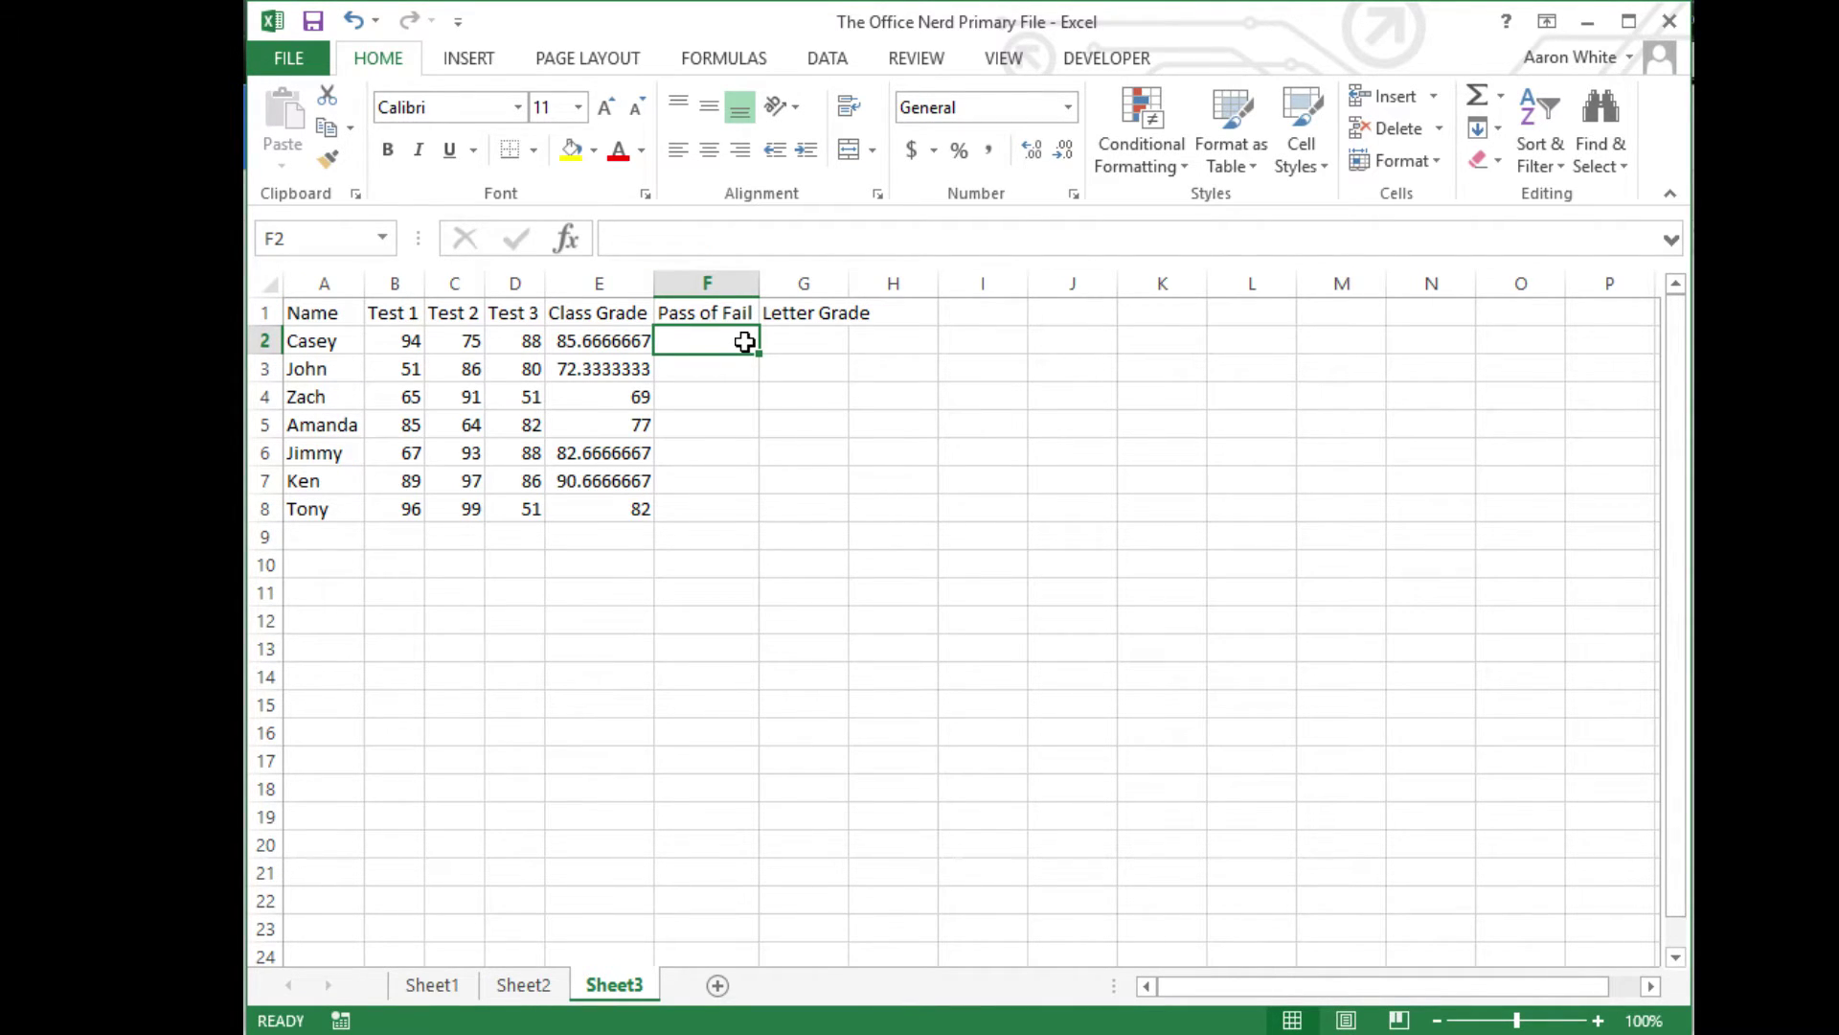
# - Enter =IF(E2>=80,"Pass","Fail") in cell F2 to grade the first student against an 80 threshold
pyautogui.write('=')
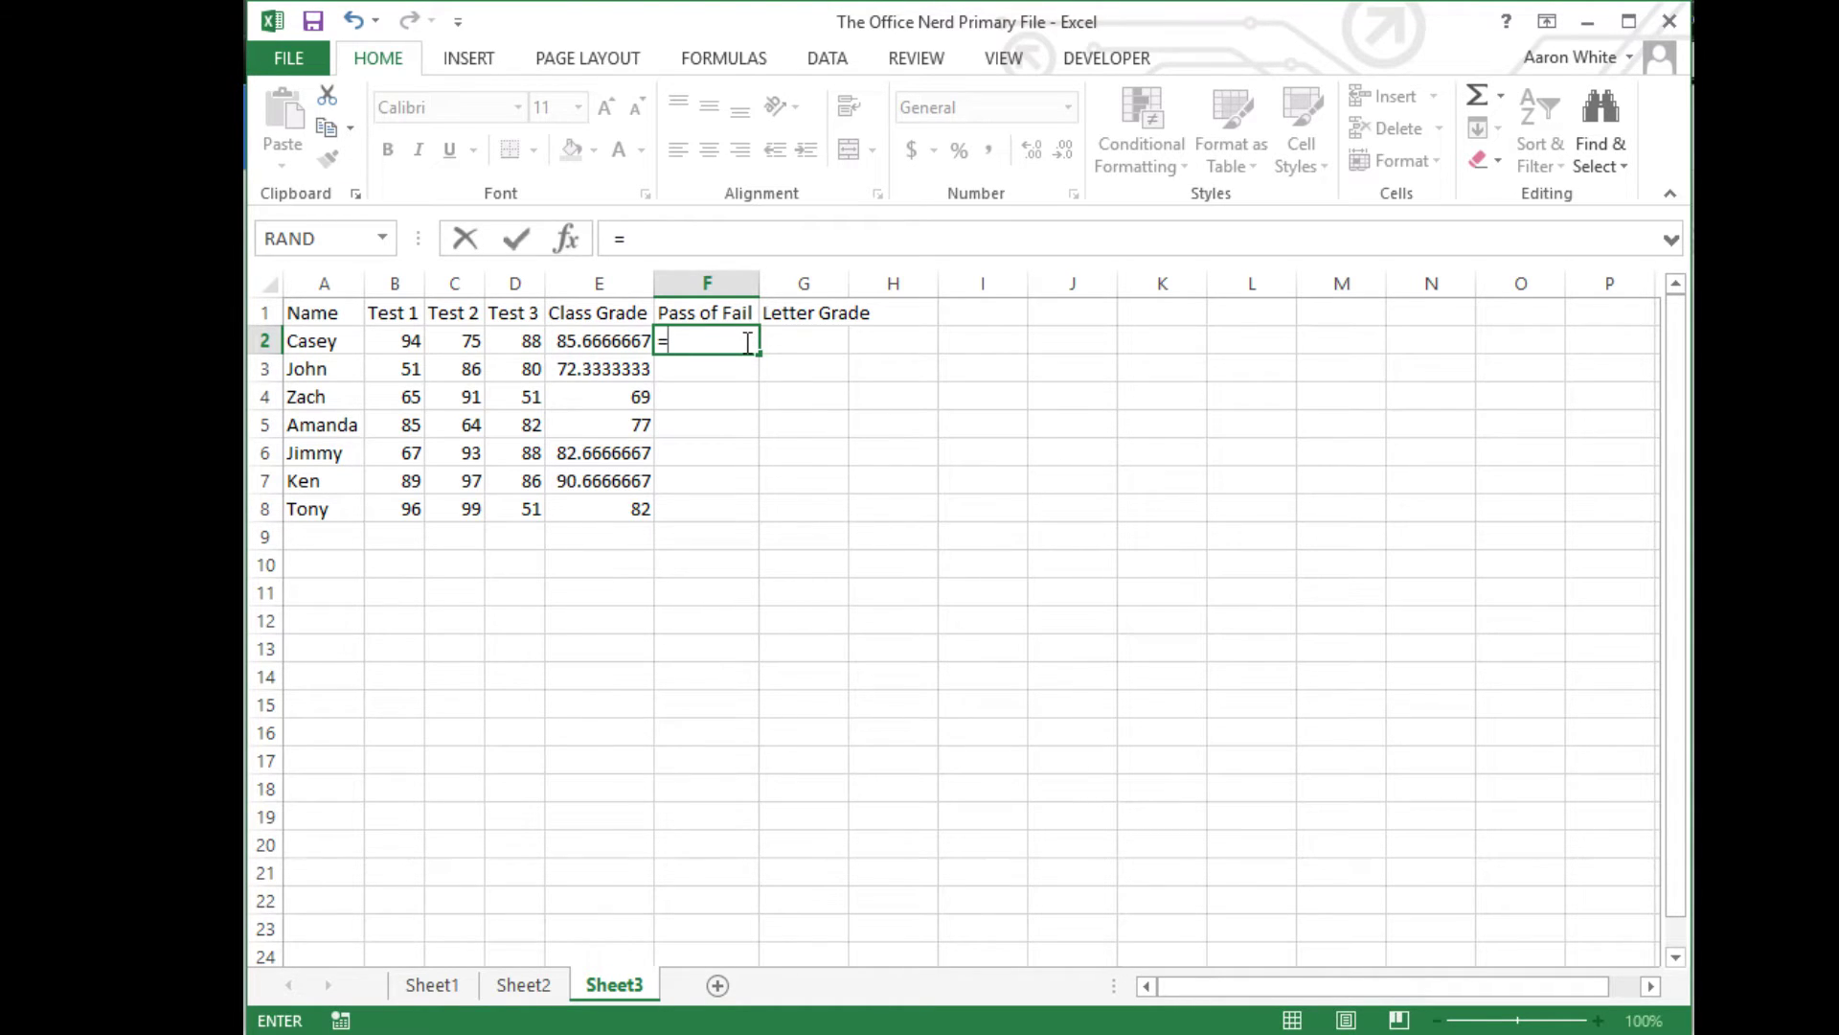
pyautogui.write('if')
pyautogui.press('Tab')
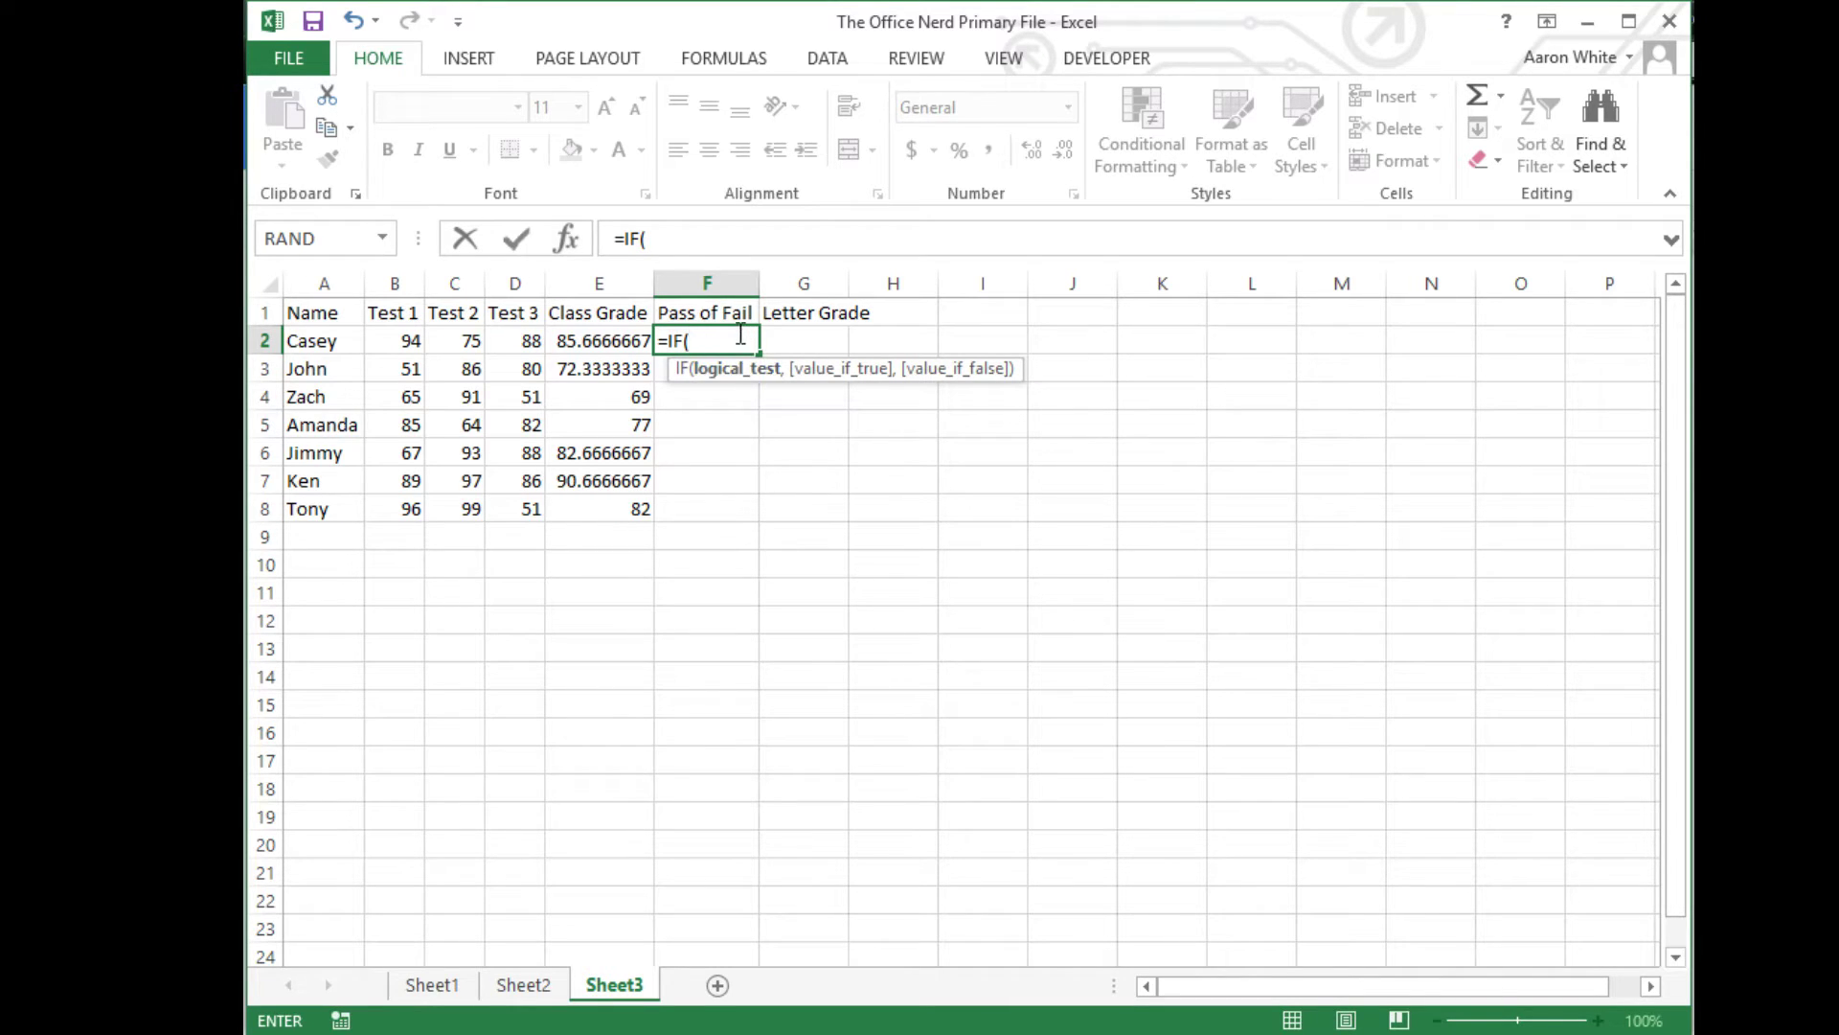
pyautogui.click(623, 335)
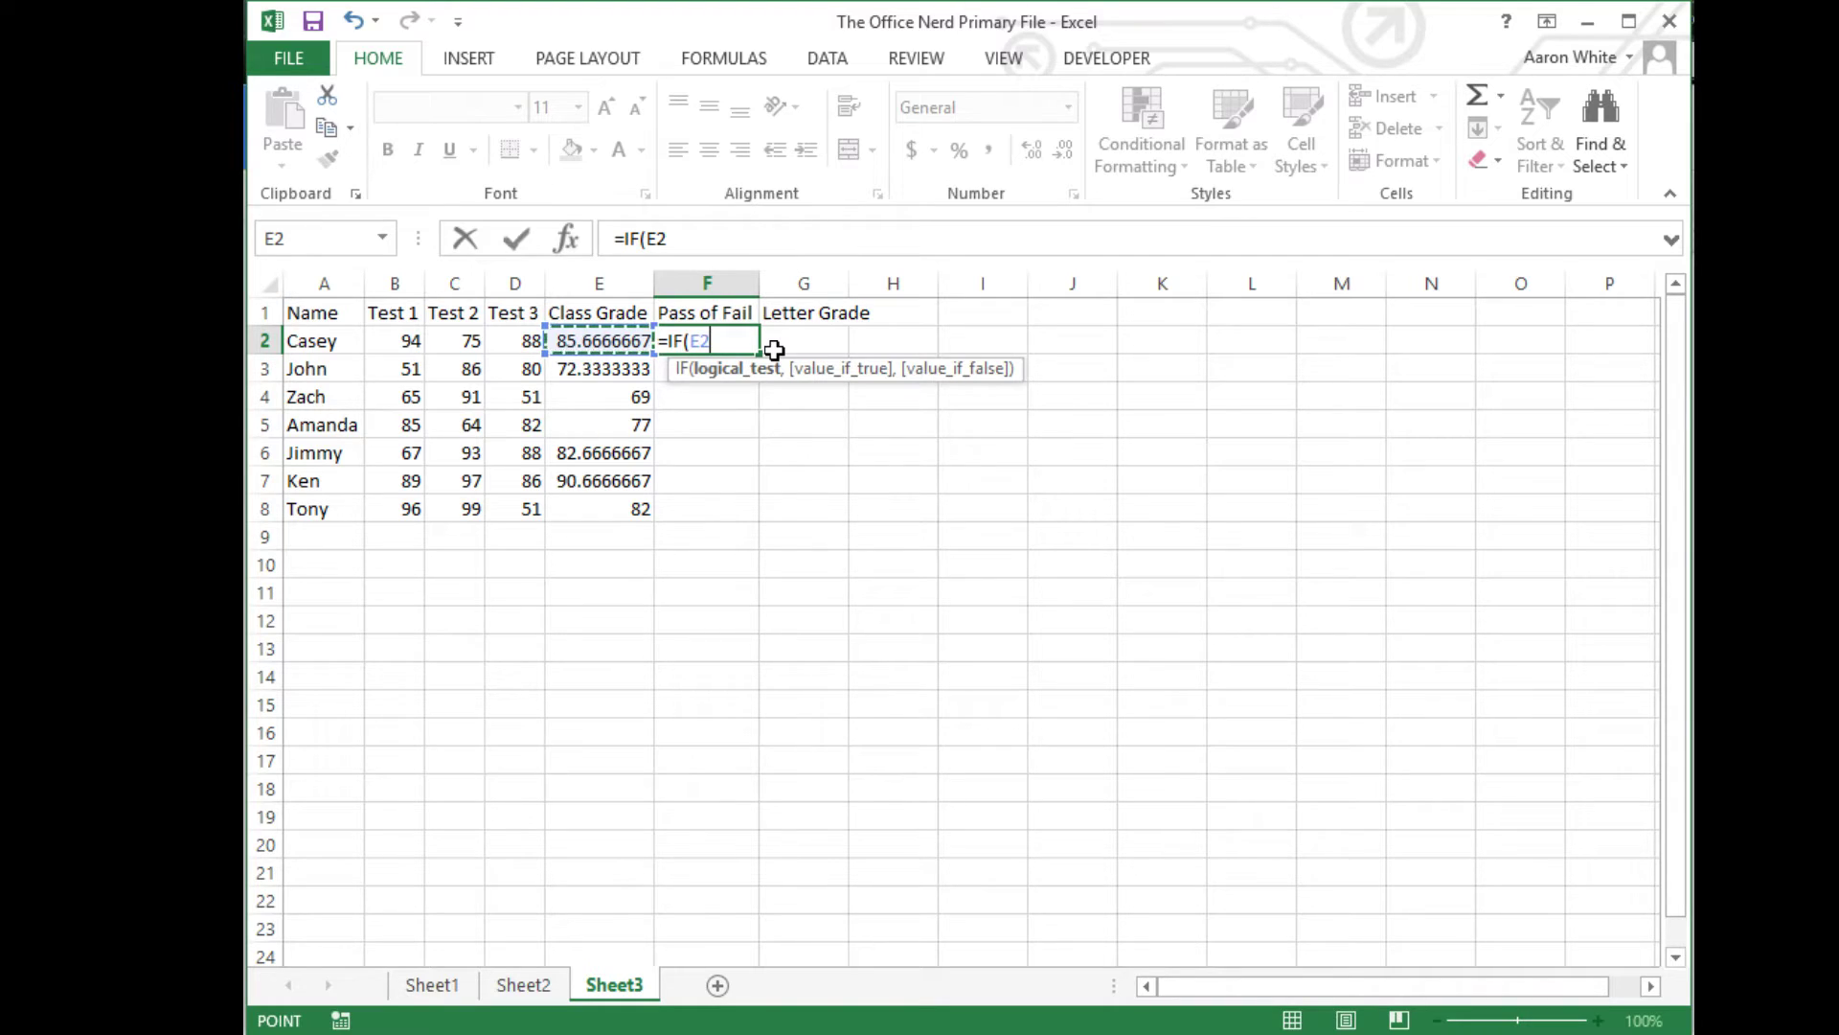
pyautogui.write('>=80')
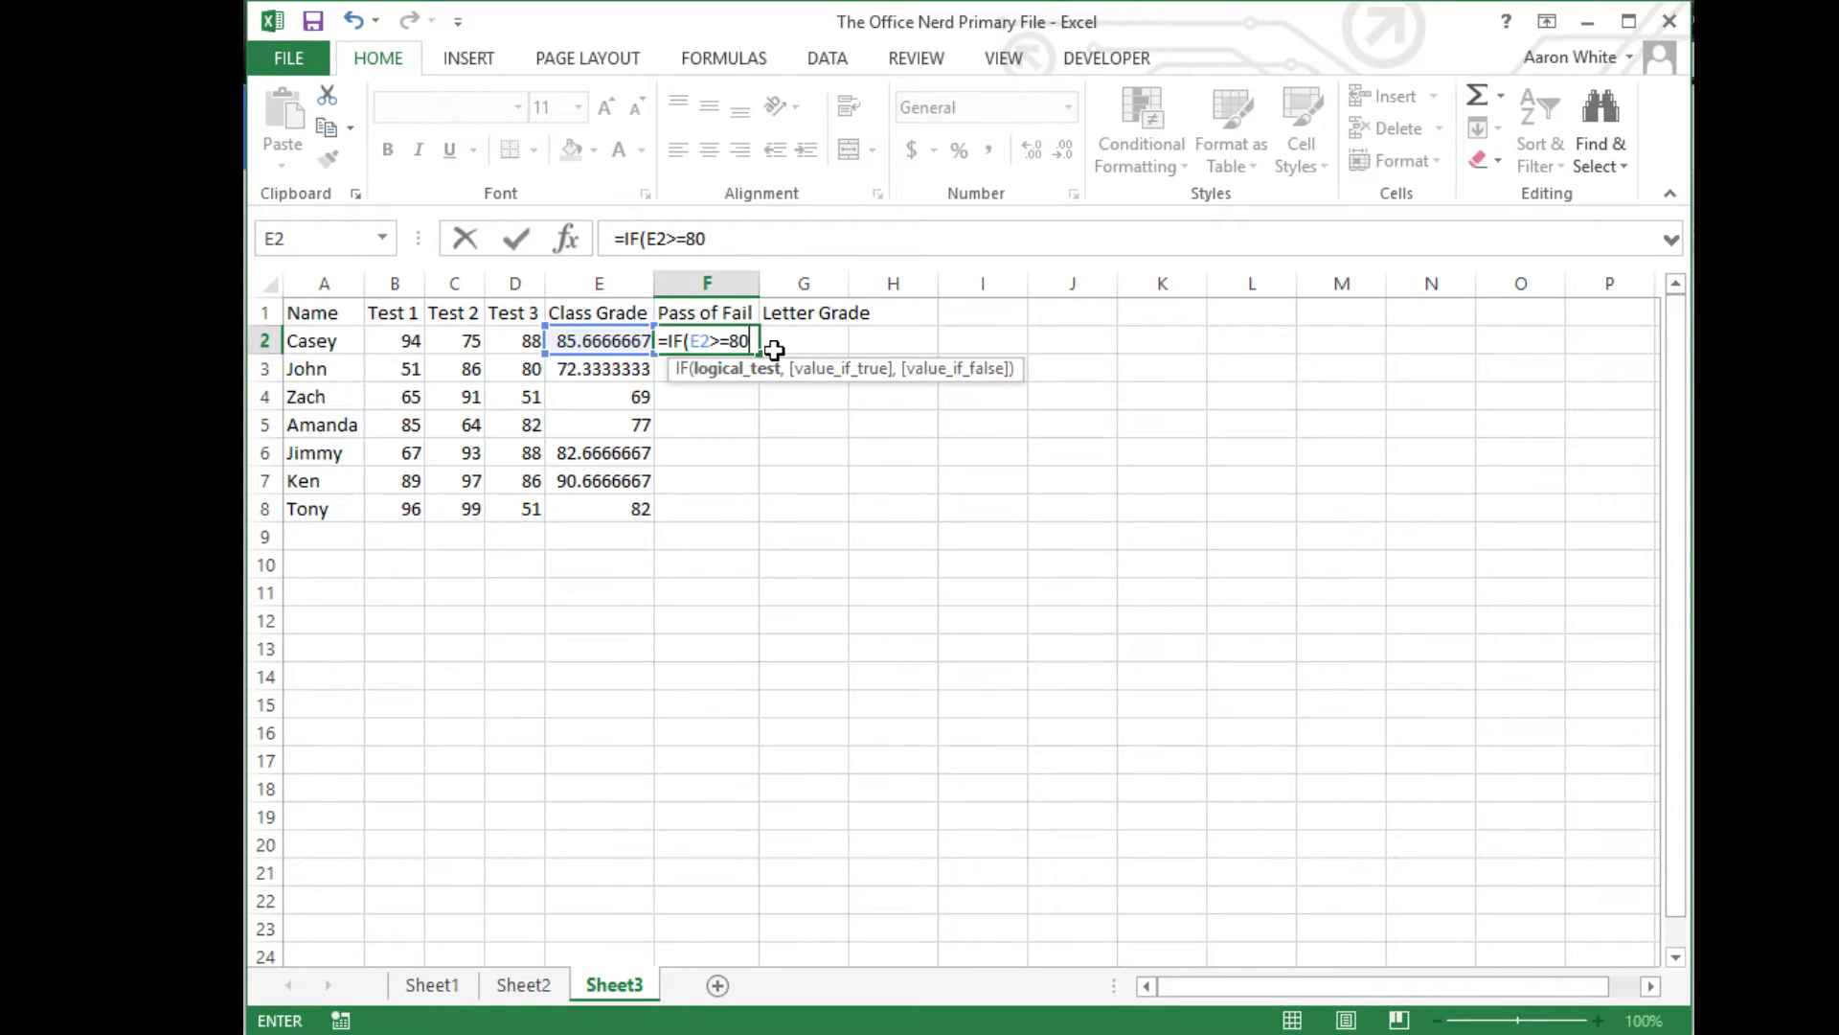
pyautogui.write(',')
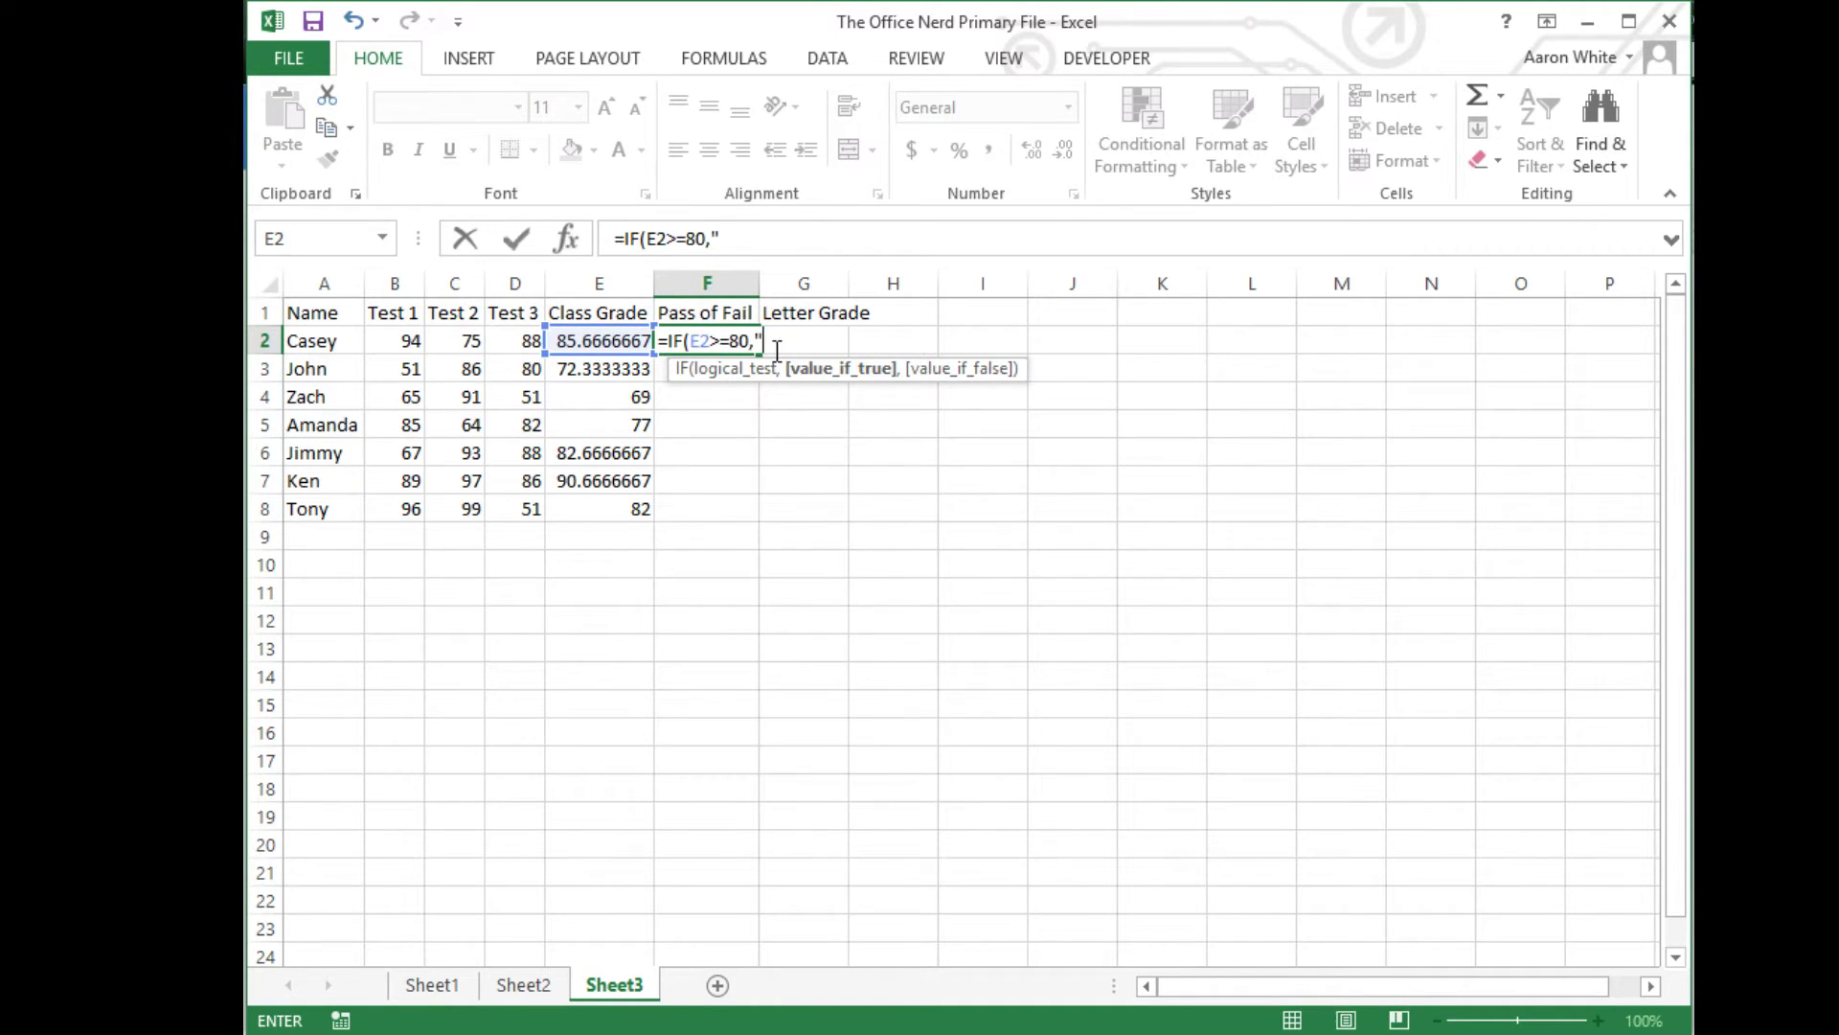
pyautogui.write('"pass')
pyautogui.press('BackSpace')
pyautogui.press('BackSpace')
pyautogui.press('BackSpace')
pyautogui.press('BackSpace')
pyautogui.write('Pass"')
pyautogui.write(',')
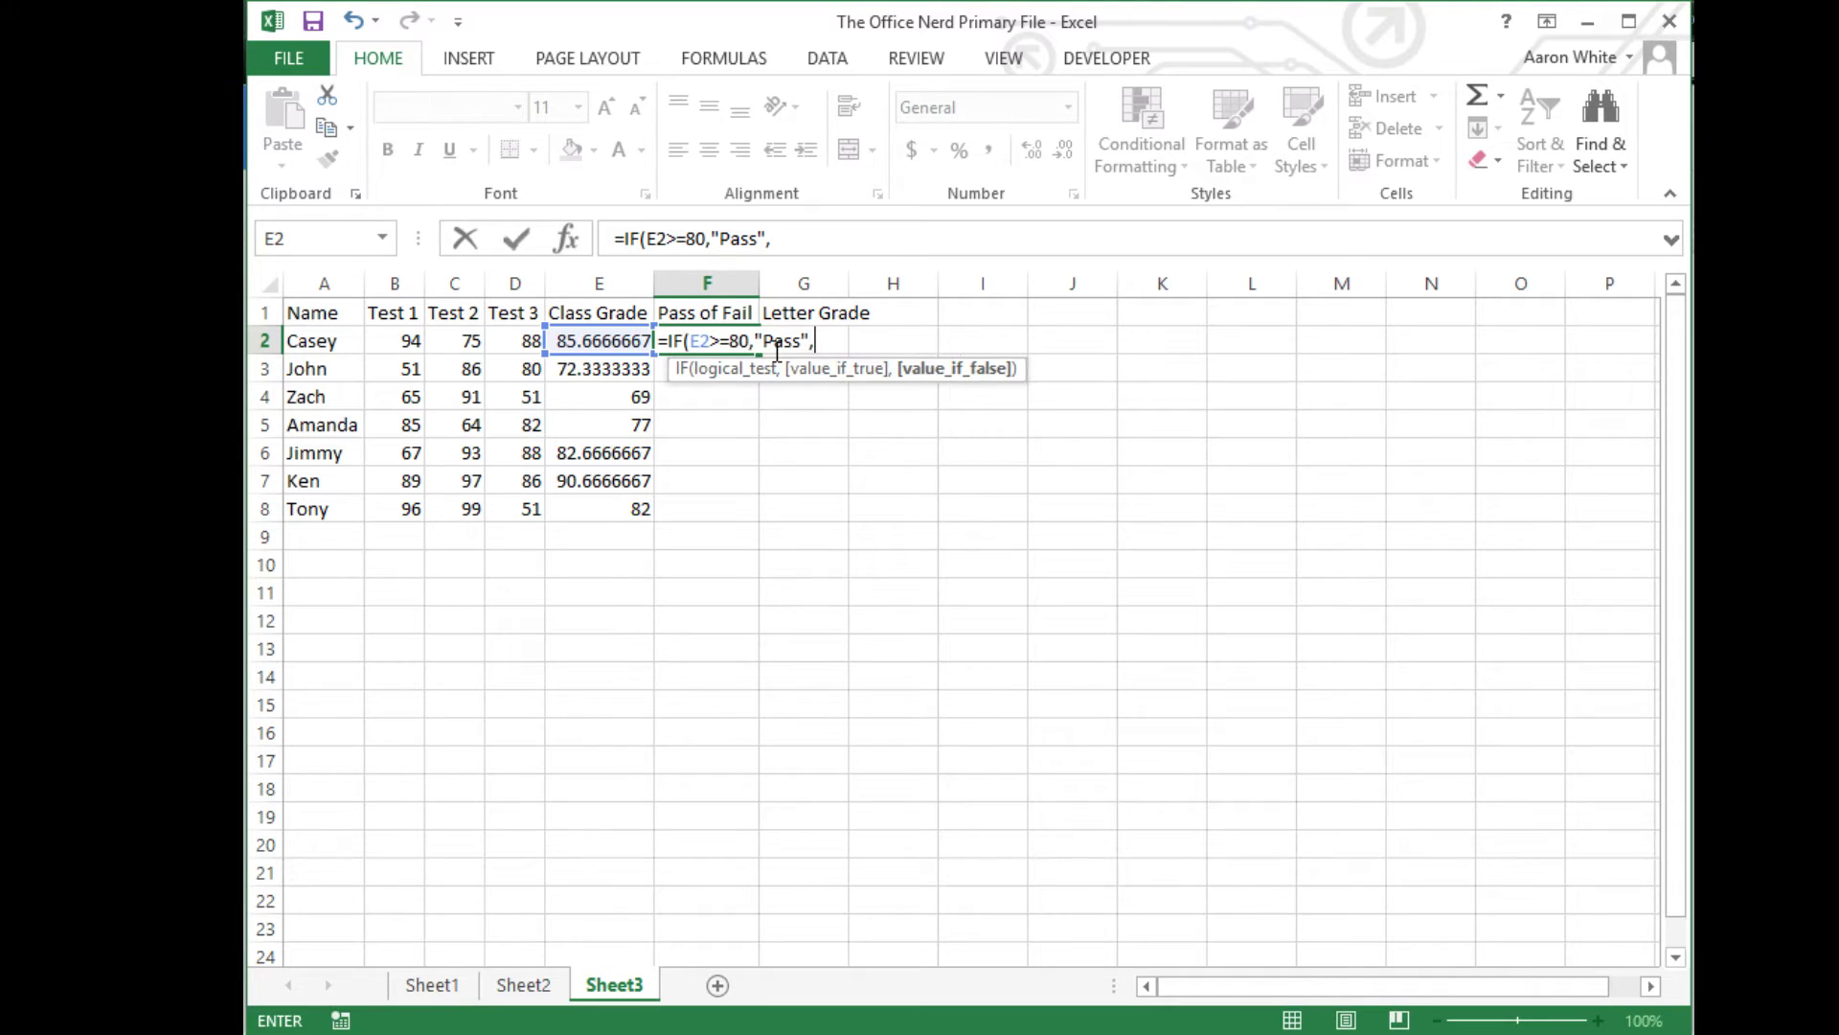
pyautogui.write('"Fail")')
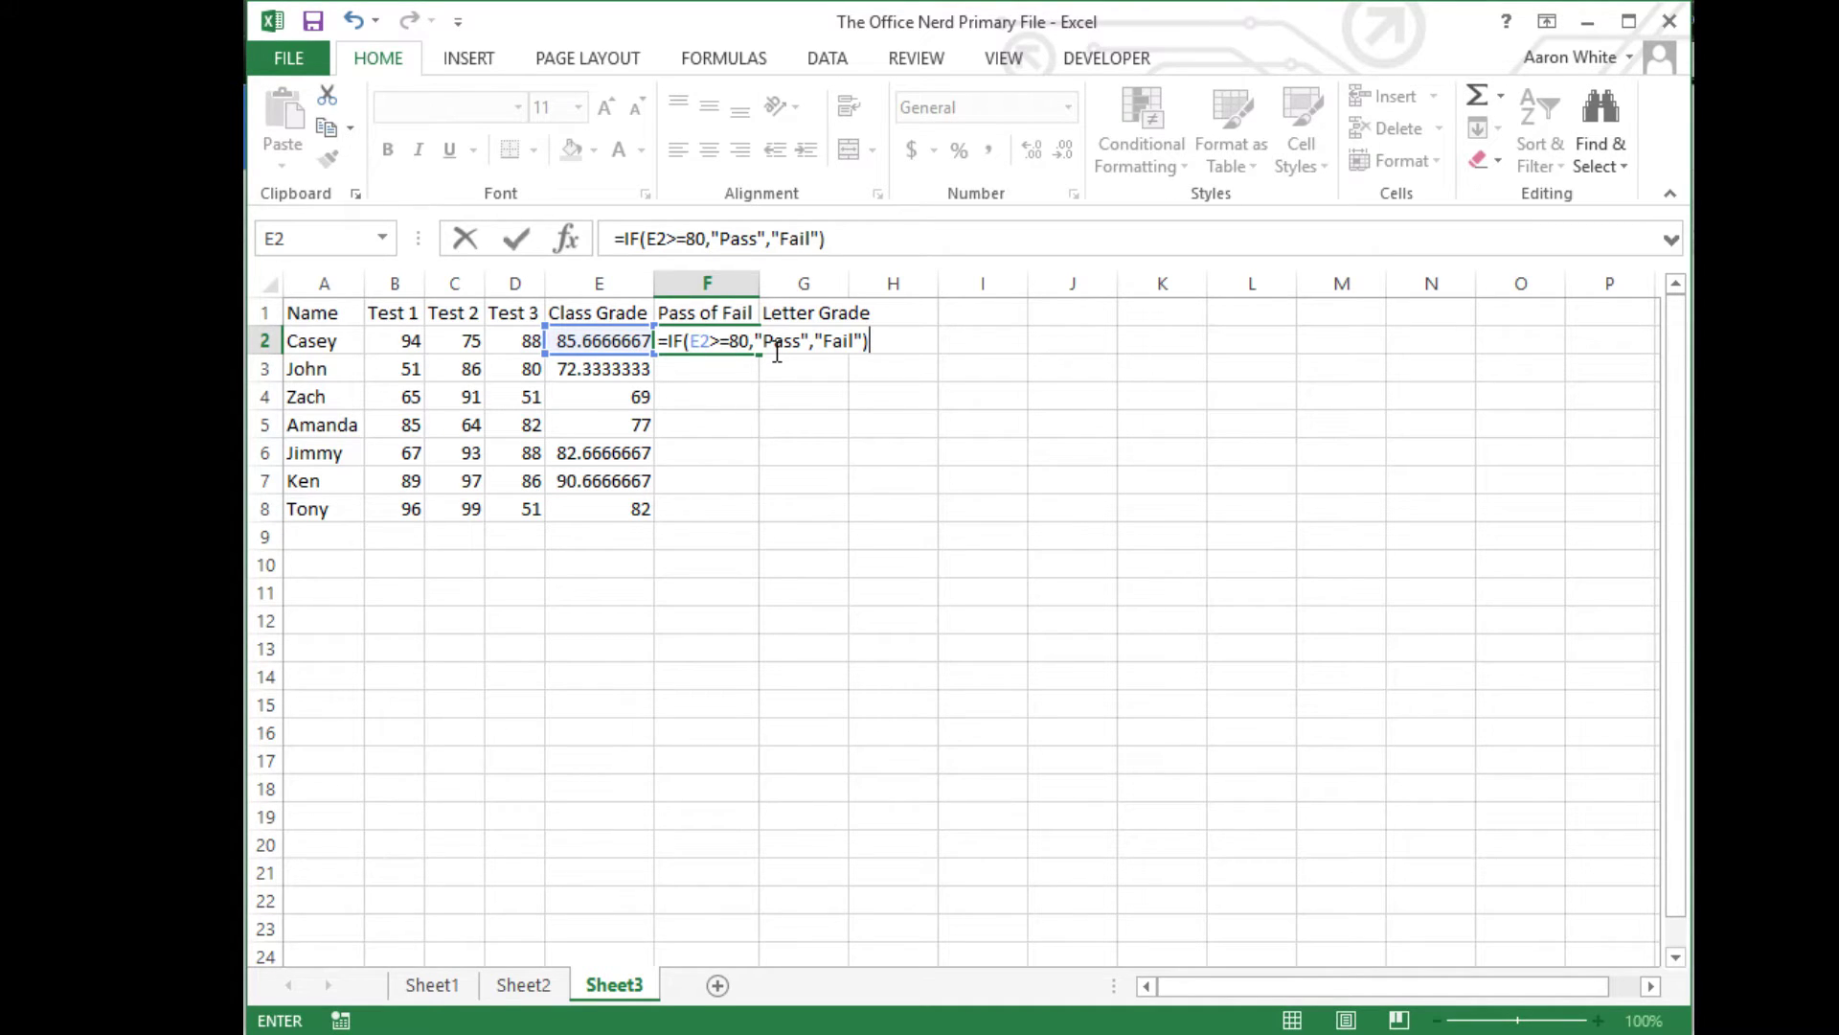
pyautogui.press('Return')
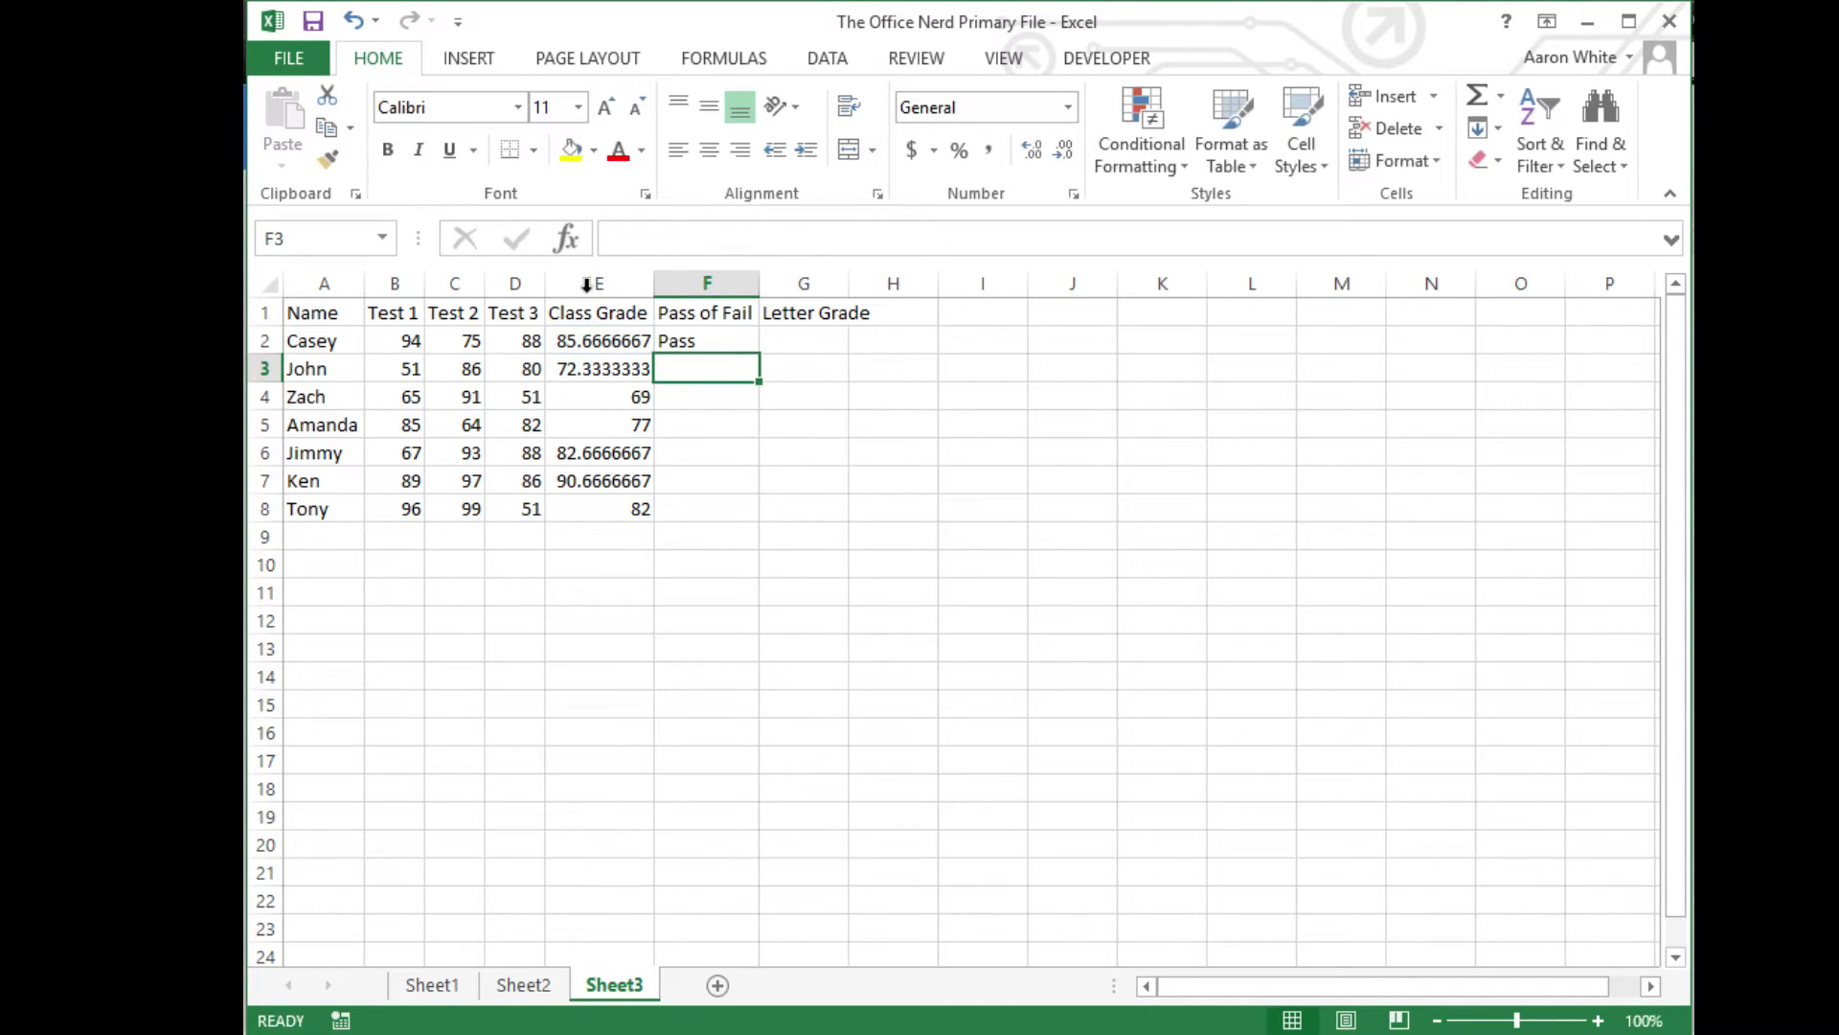
# - Fill the pass/fail formula from F2 down through F8 and check the copies in F3 to F5
pyautogui.click(628, 341)
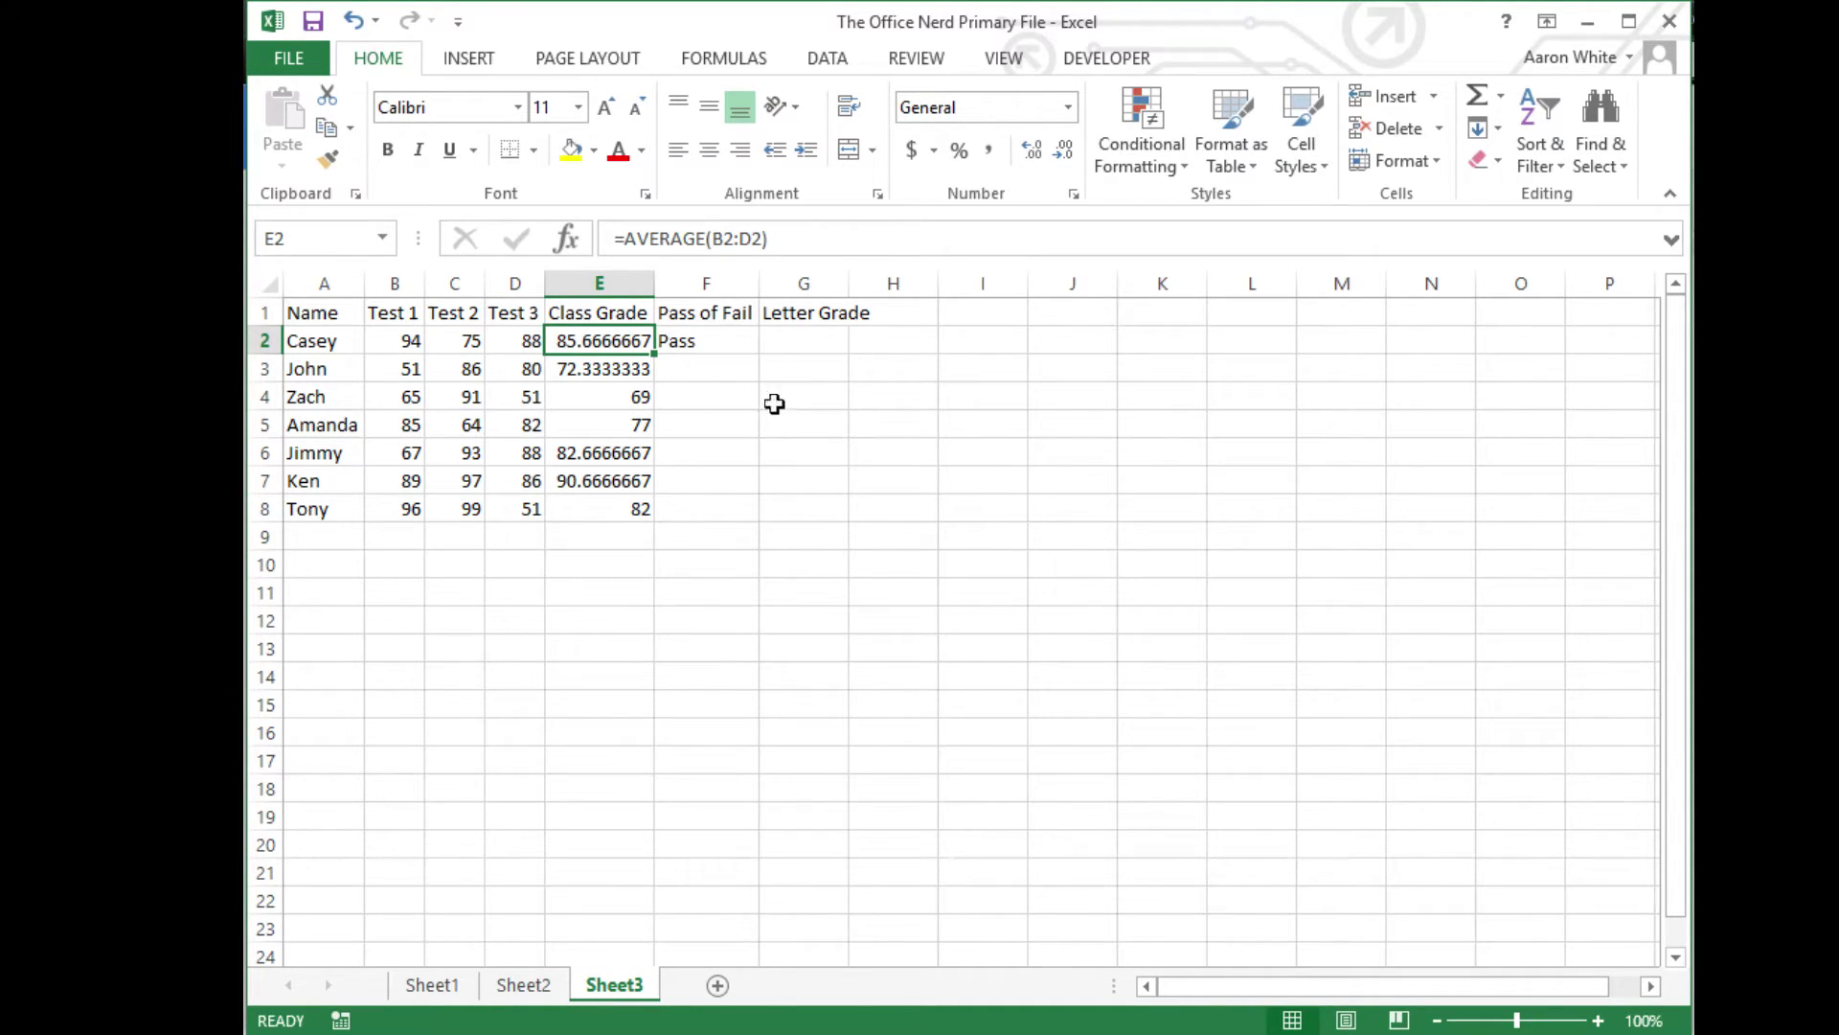
pyautogui.click(726, 340)
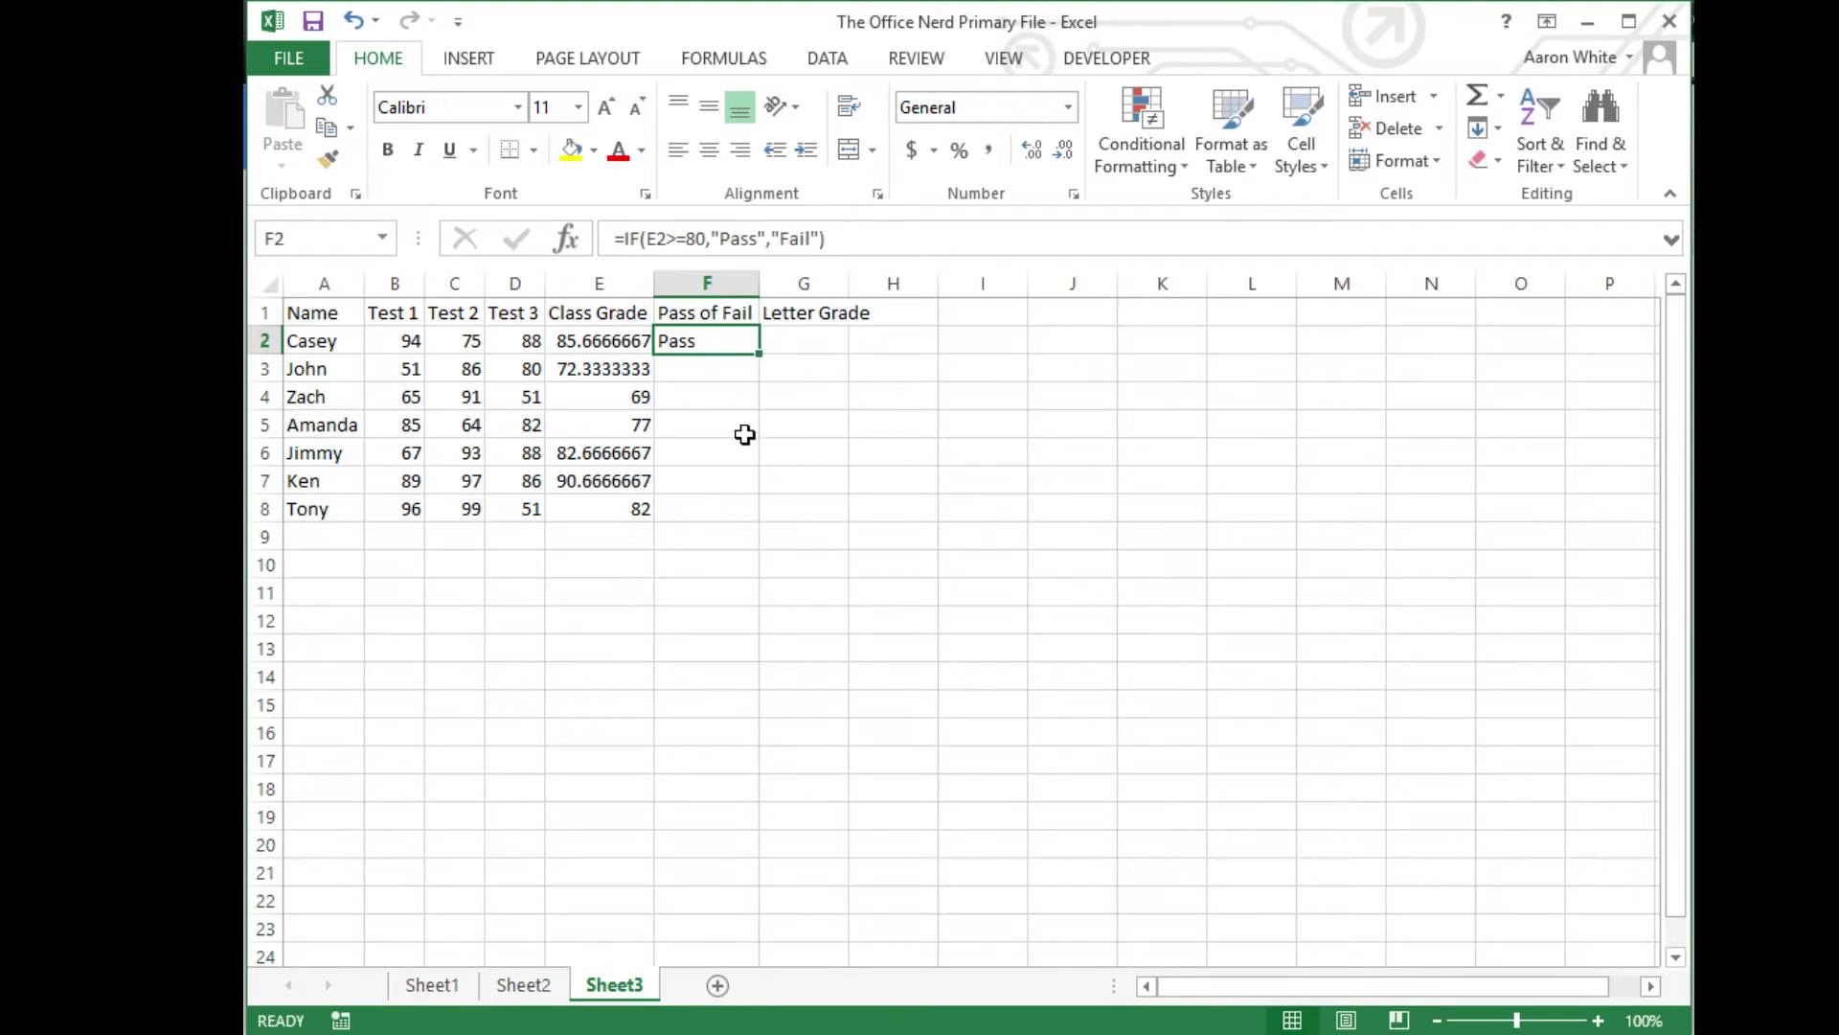
pyautogui.moveTo(760, 356); pyautogui.dragTo(757, 523)
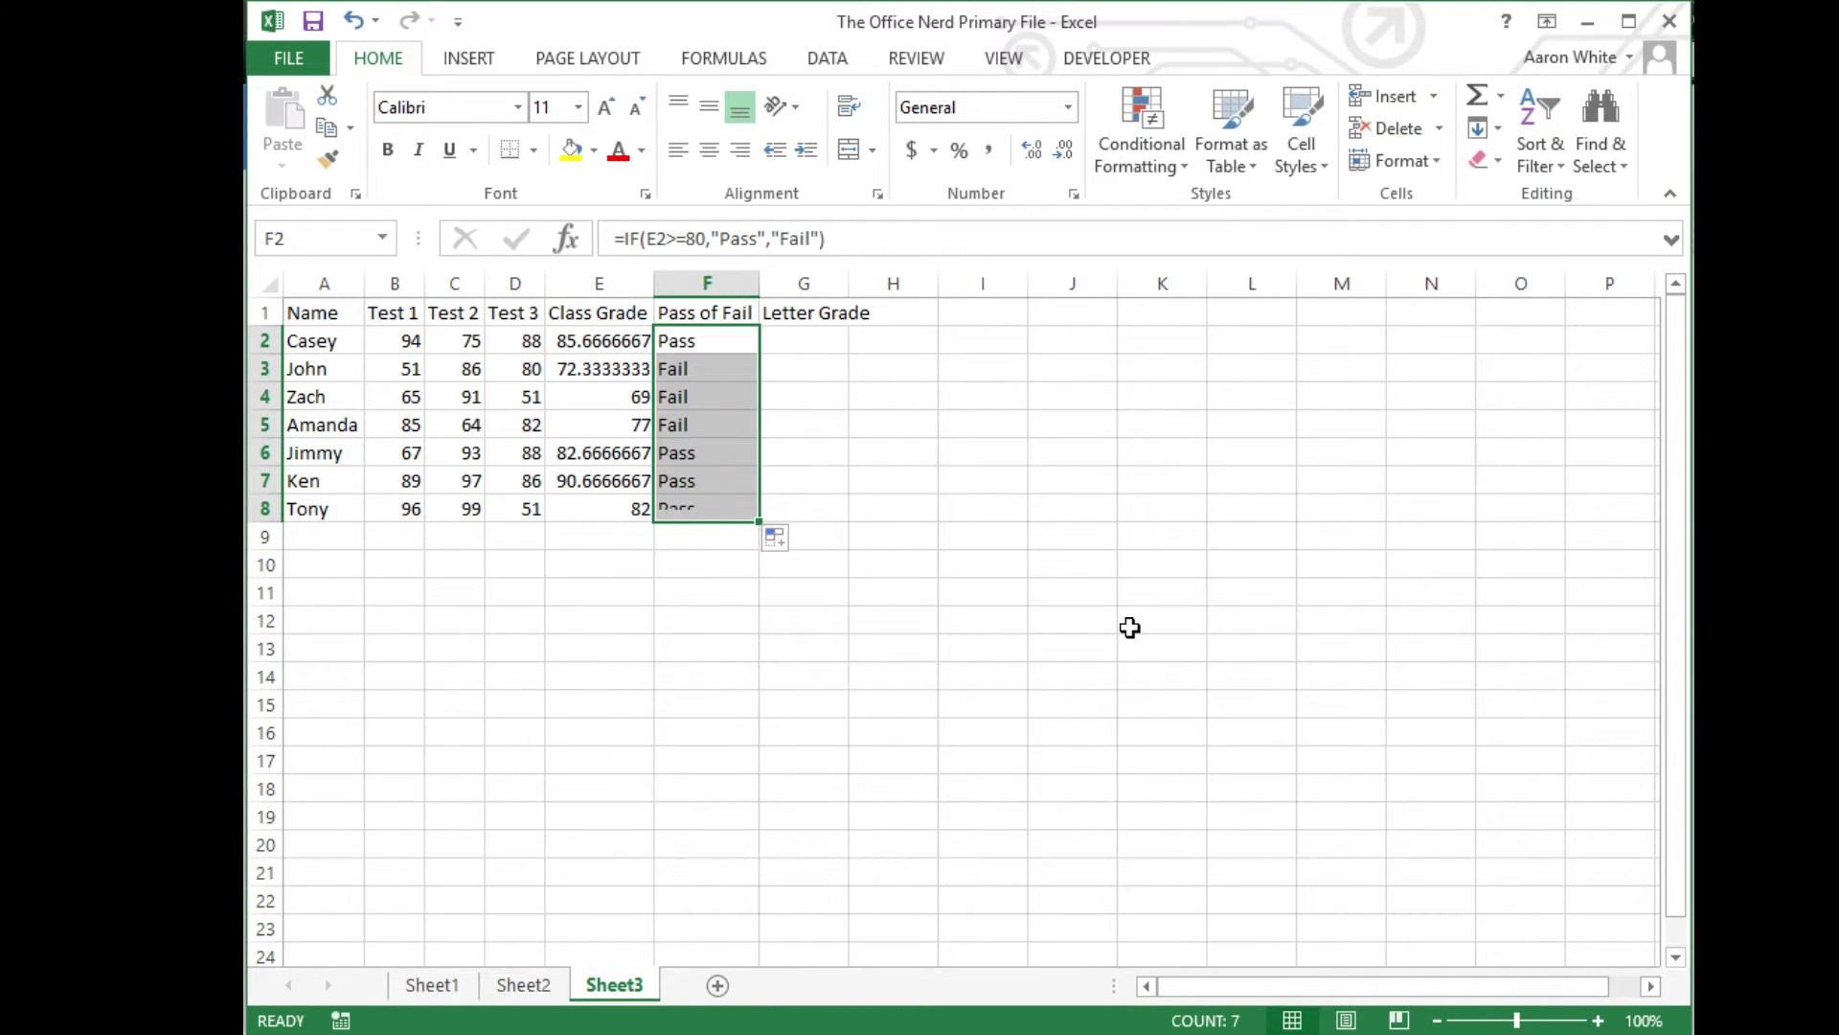
pyautogui.click(709, 368)
pyautogui.click(712, 398)
pyautogui.click(712, 420)
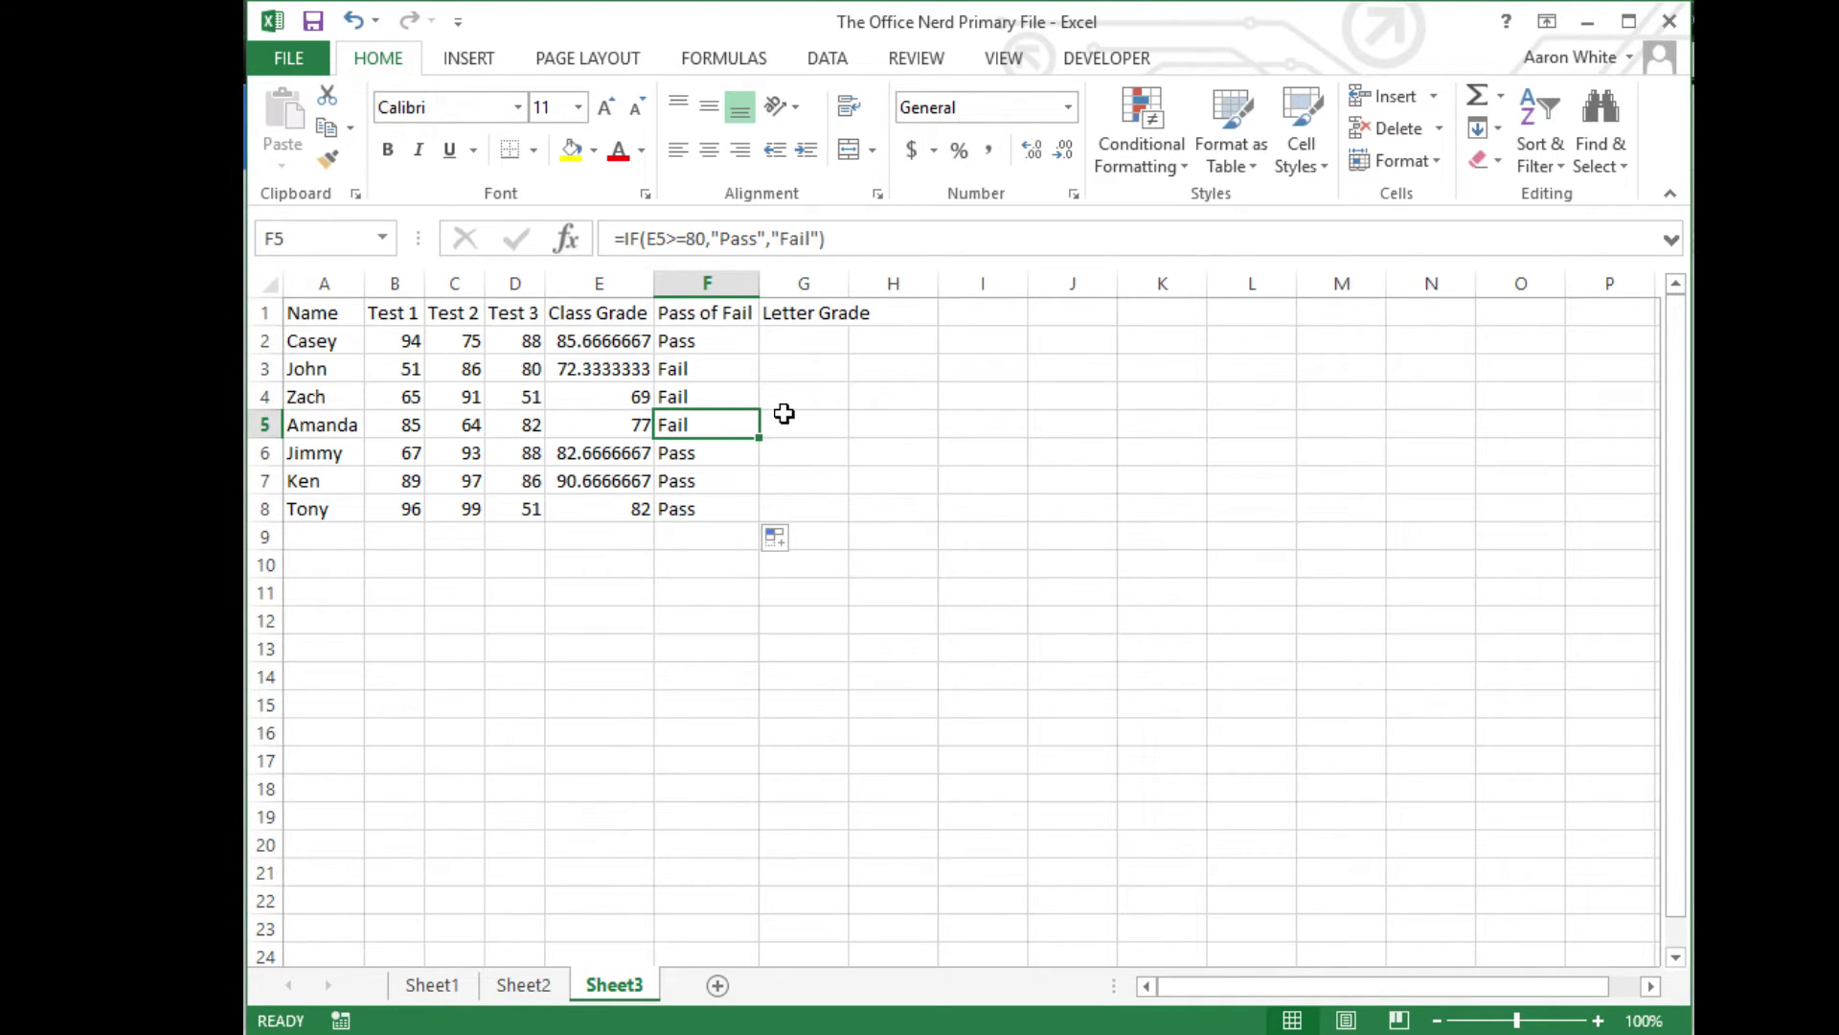
# - Start the letter grade formula in G2 with =IF(E2>=90,"A", as the first test
pyautogui.click(801, 346)
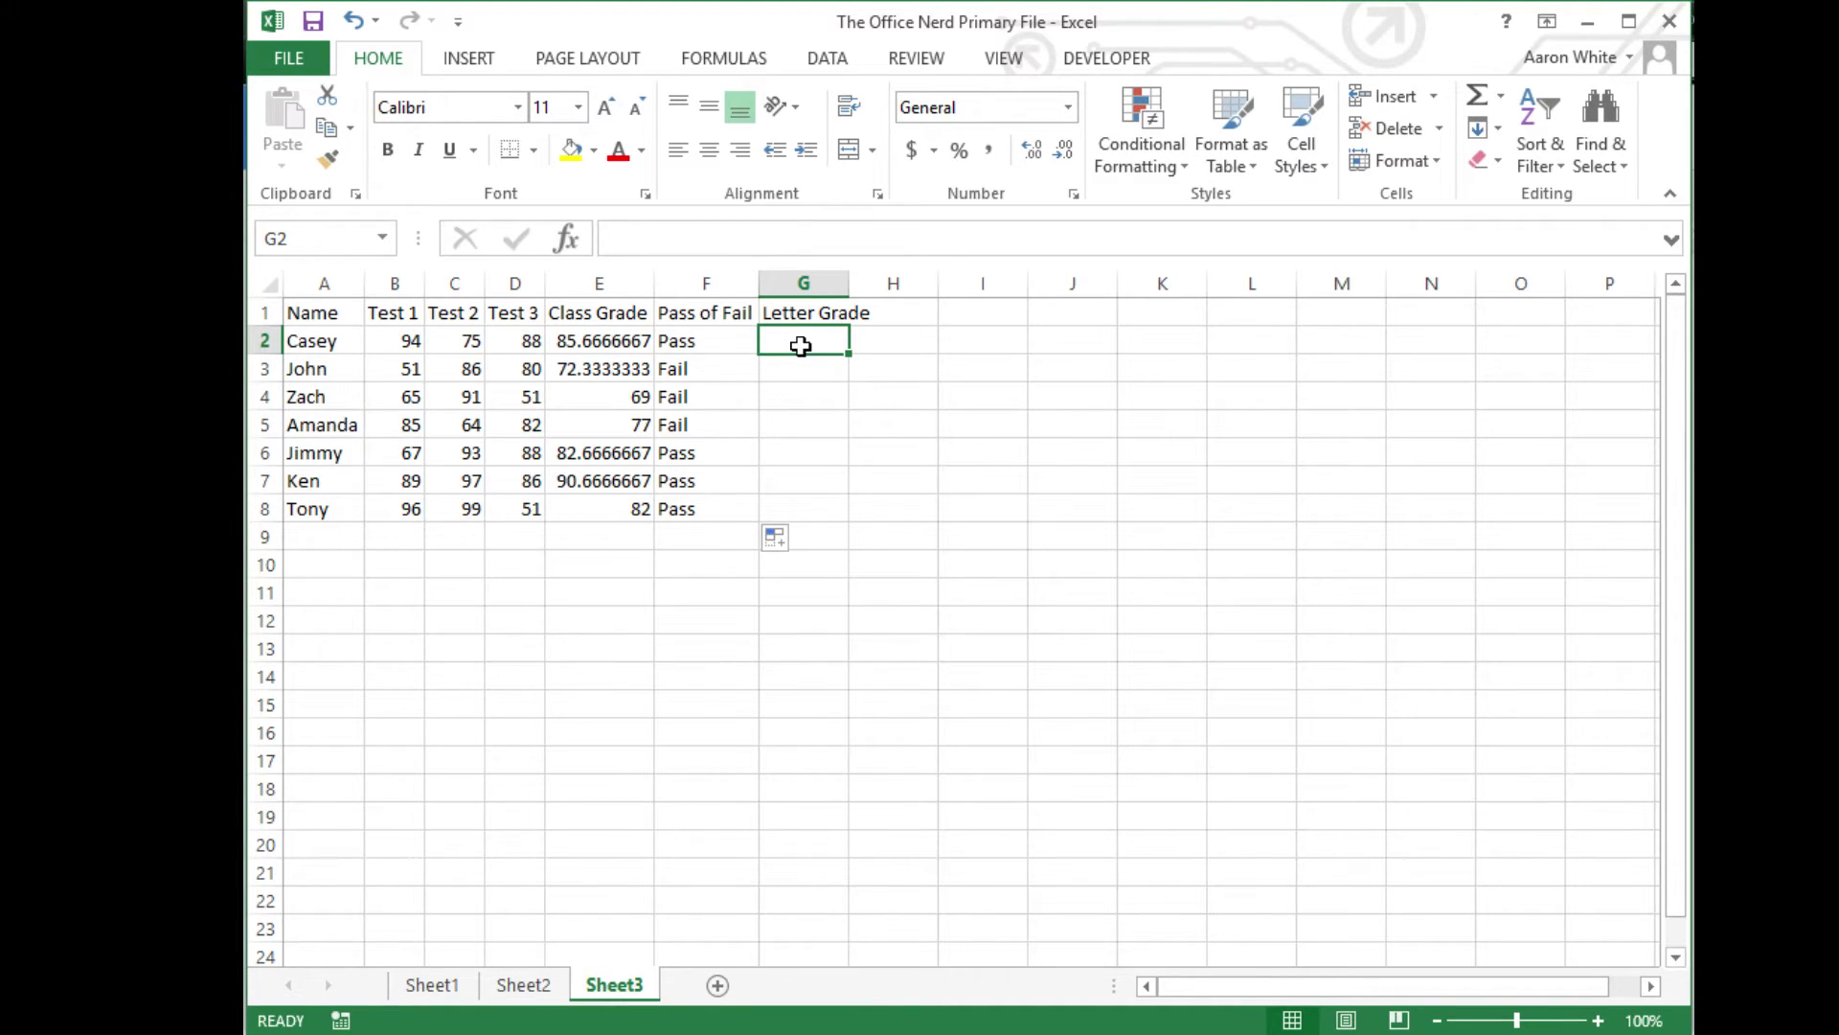
pyautogui.write('=IF(')
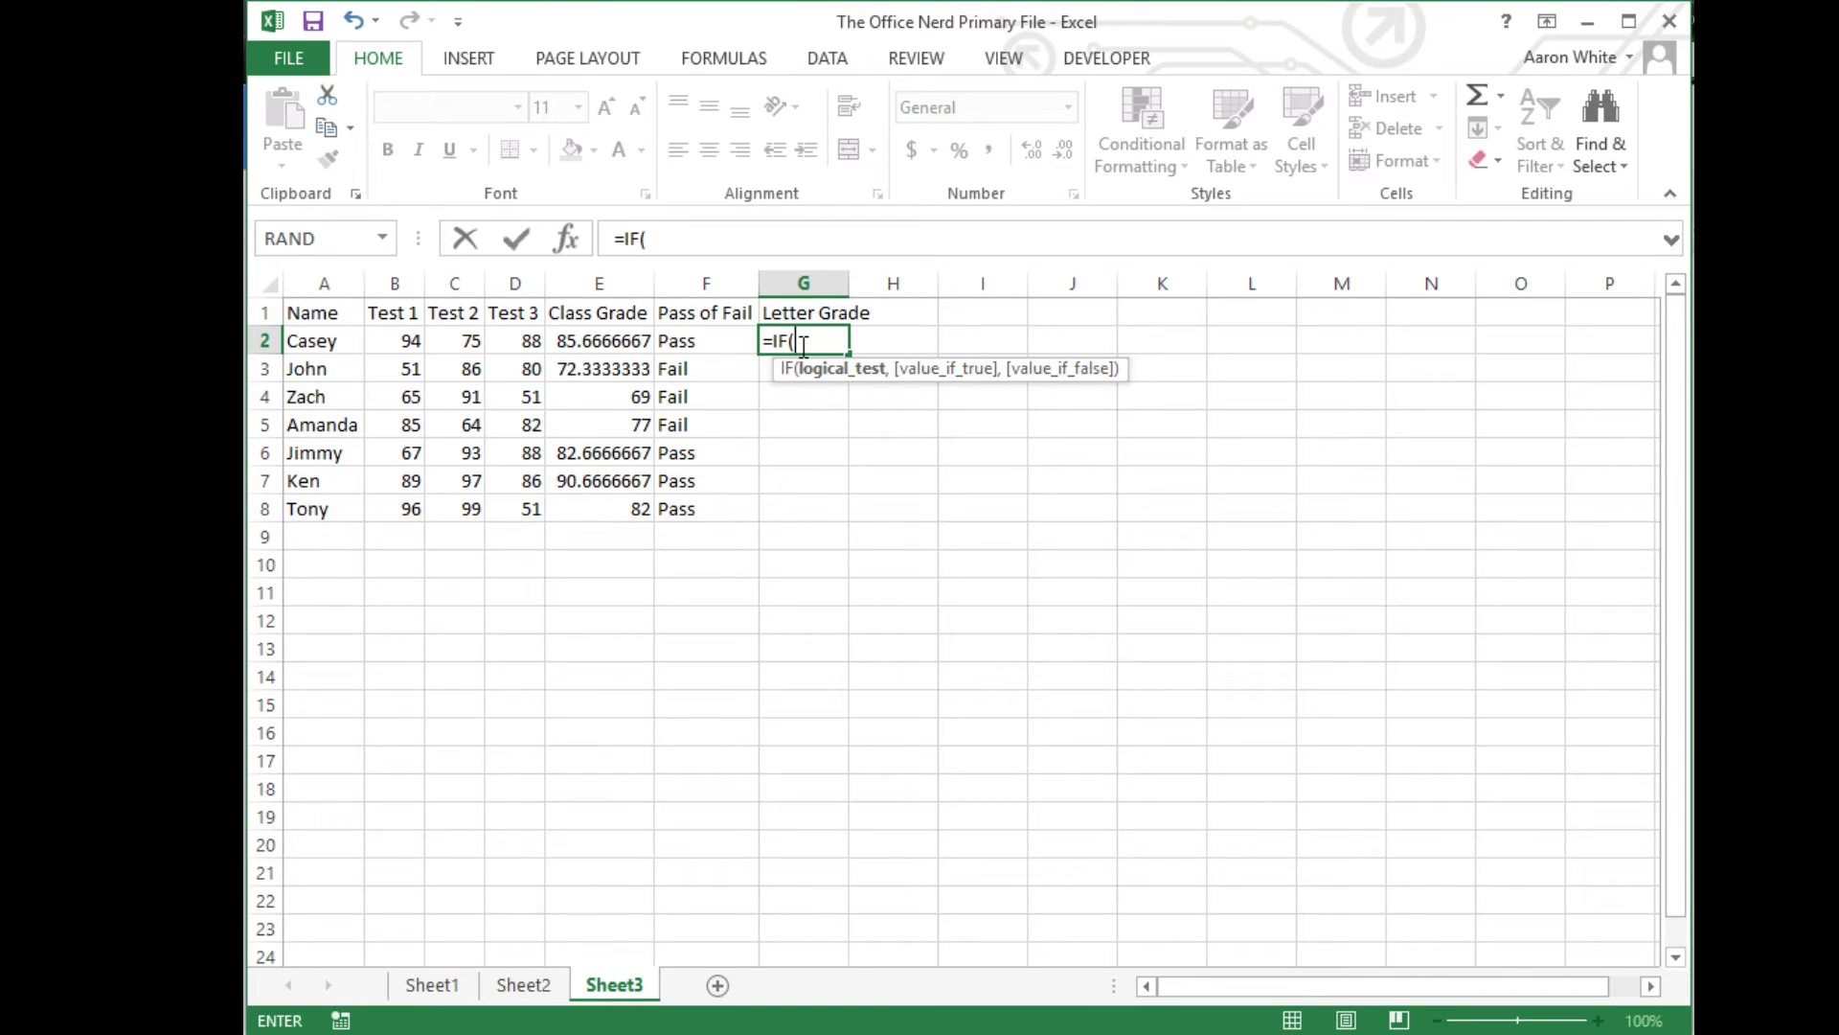
pyautogui.click(601, 341)
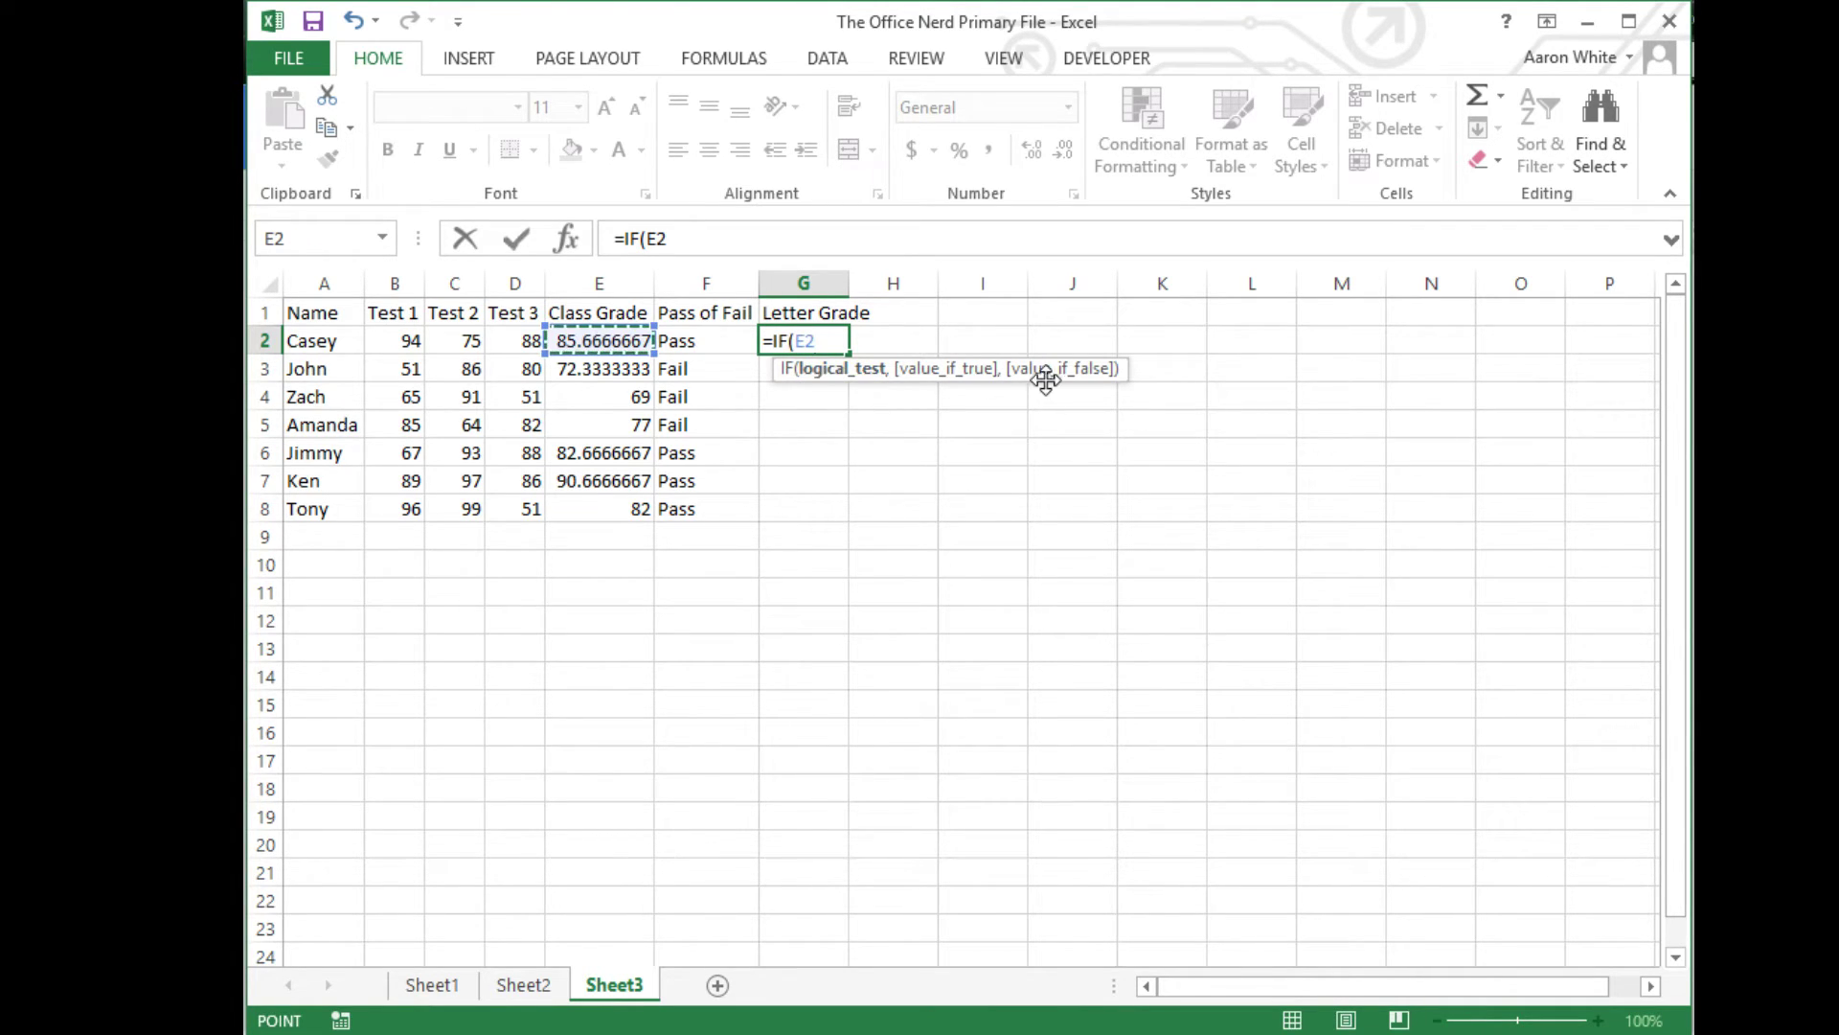
pyautogui.write('>=')
pyautogui.write('90')
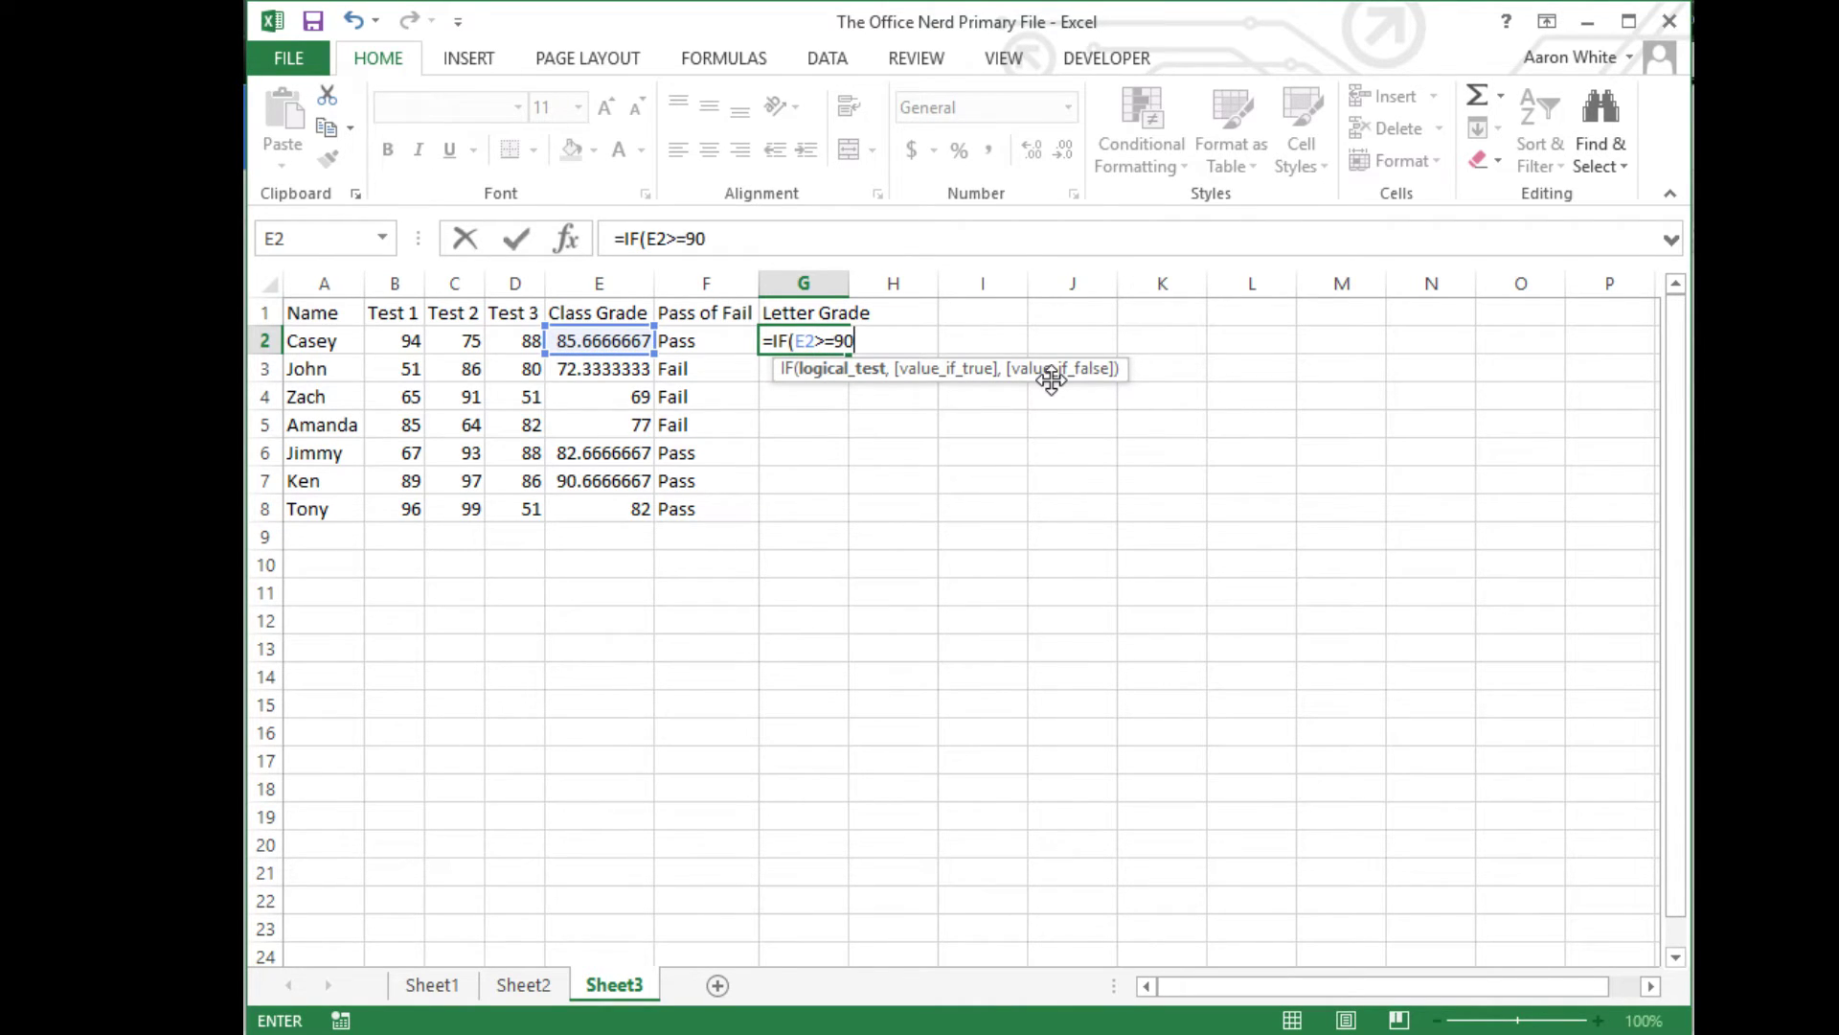
pyautogui.write(',"A')
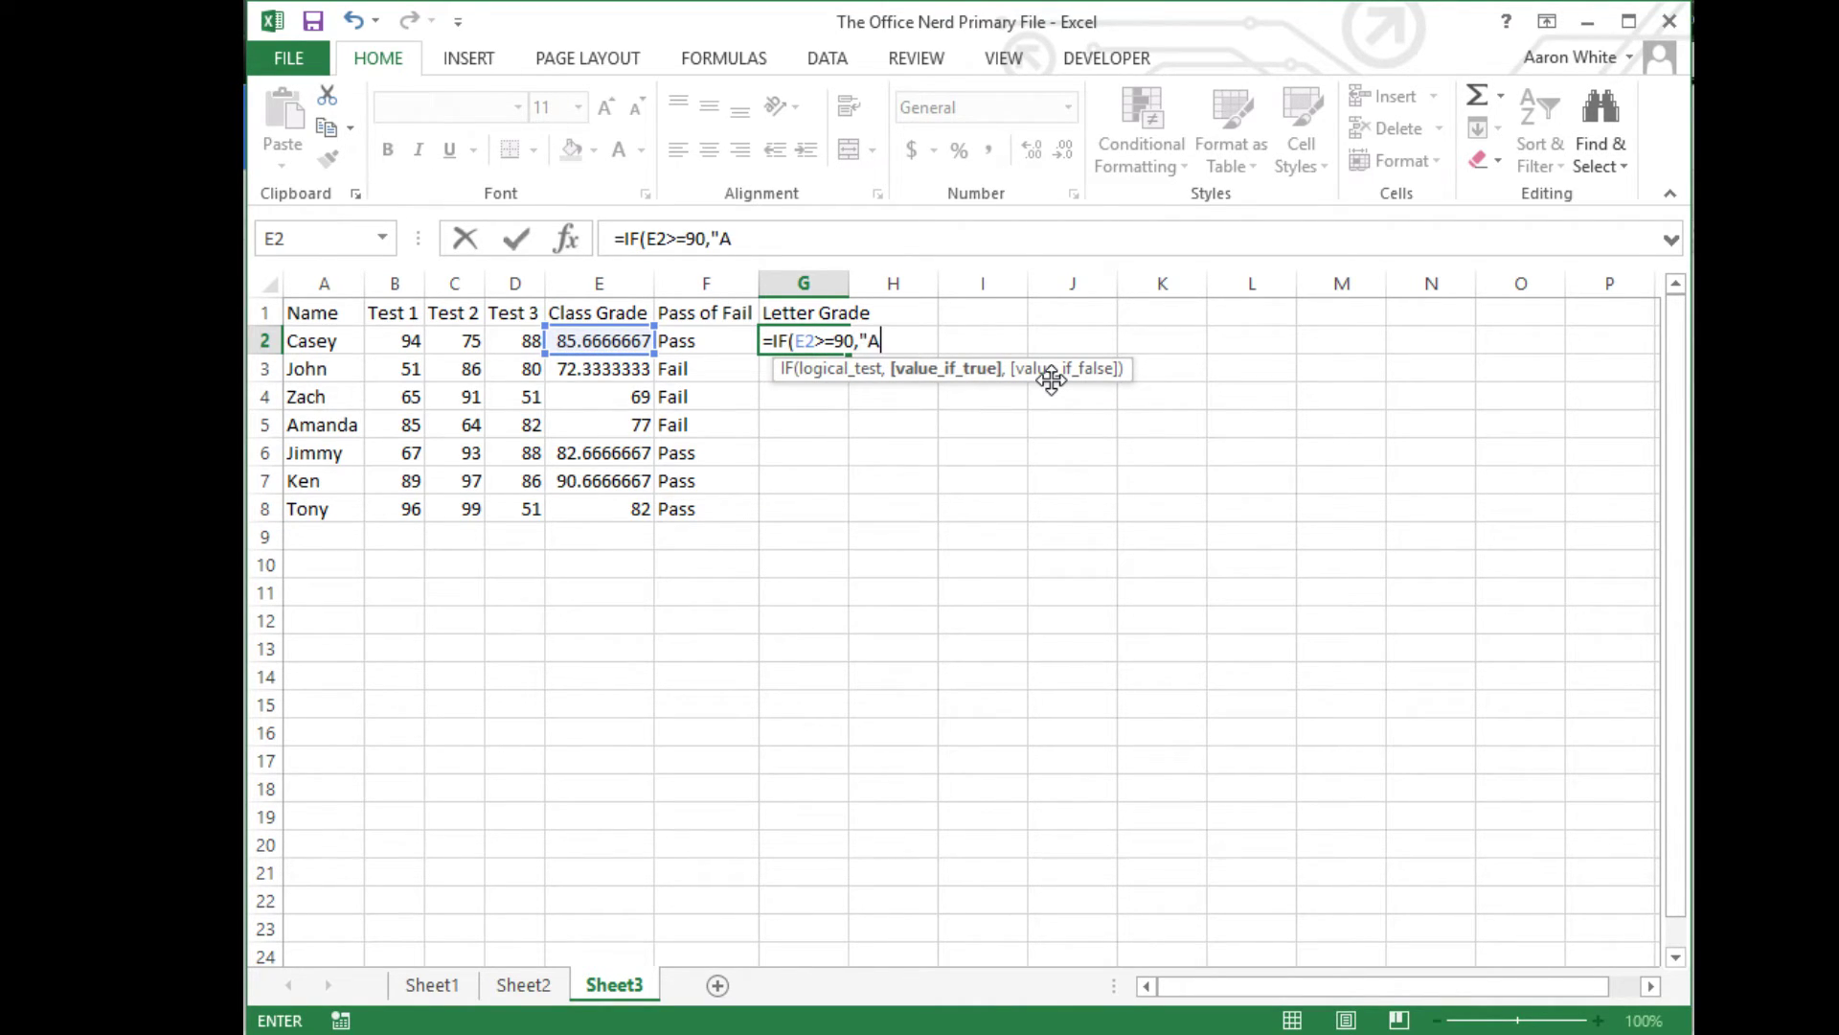
pyautogui.write('",')
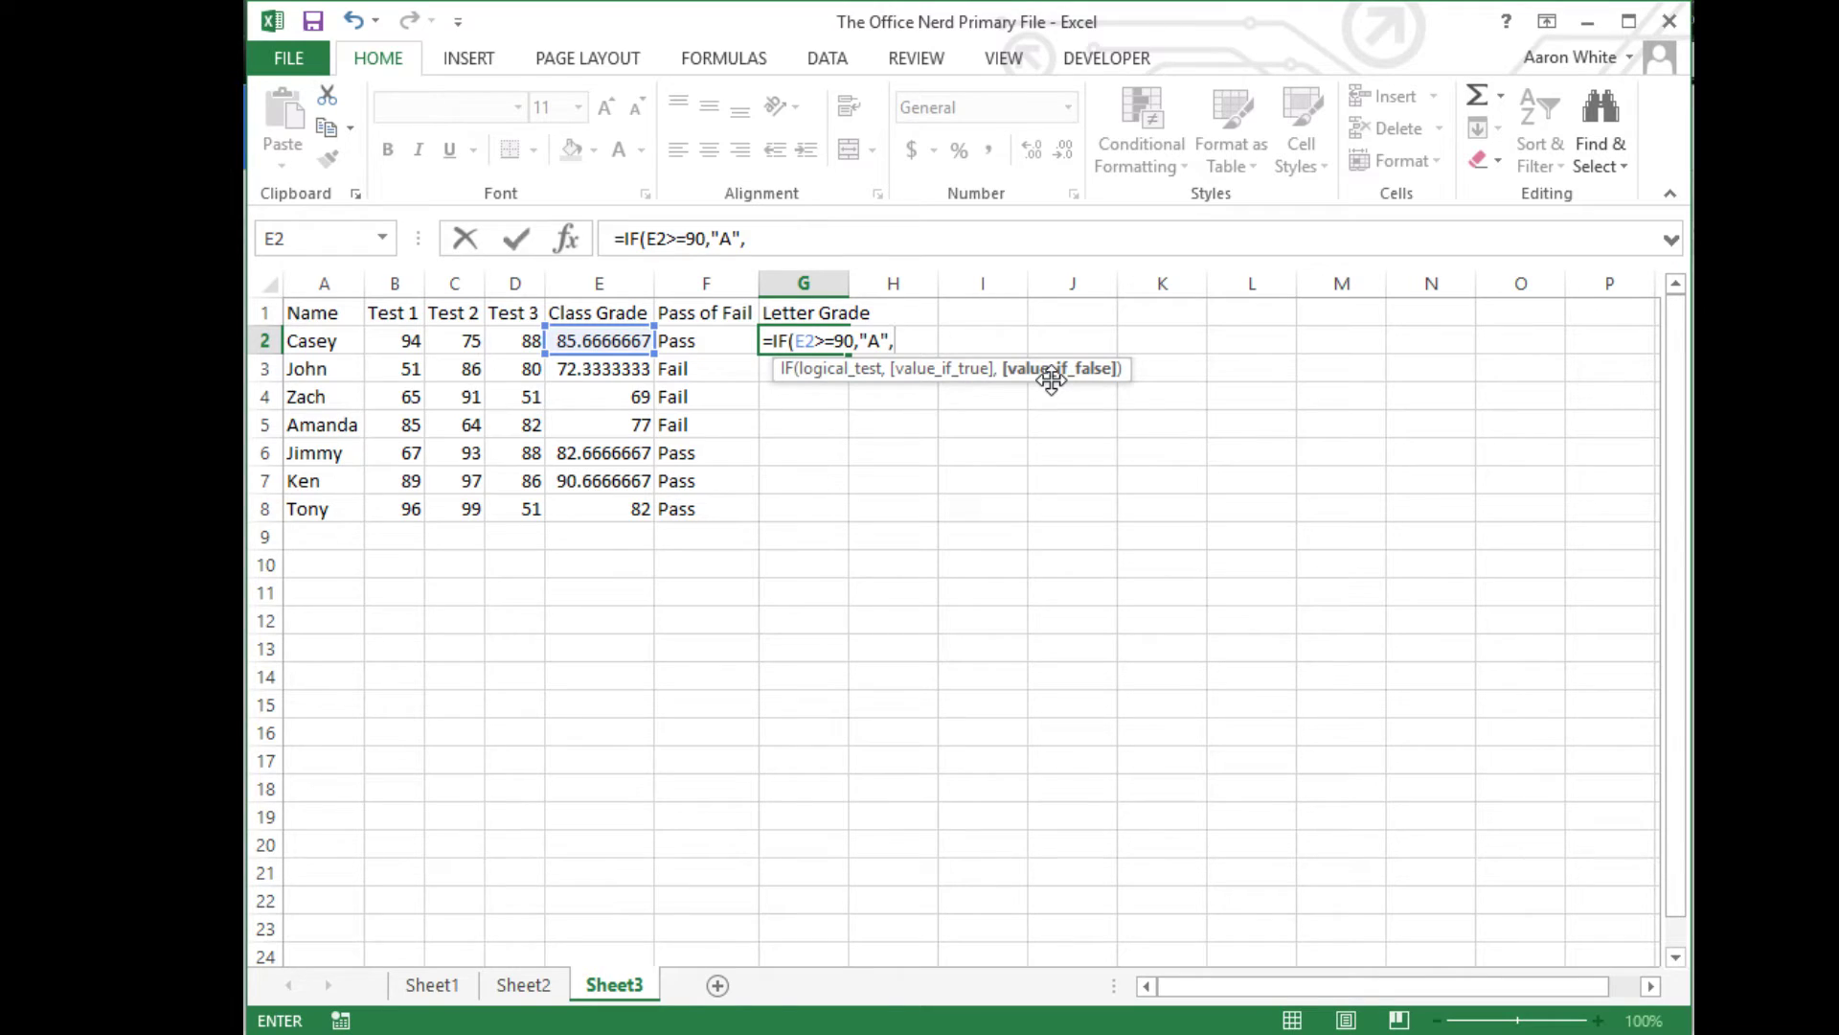
# - Nest a second test in the G2 formula as the false value: IF(E2>=80,B,
pyautogui.write('IF(')
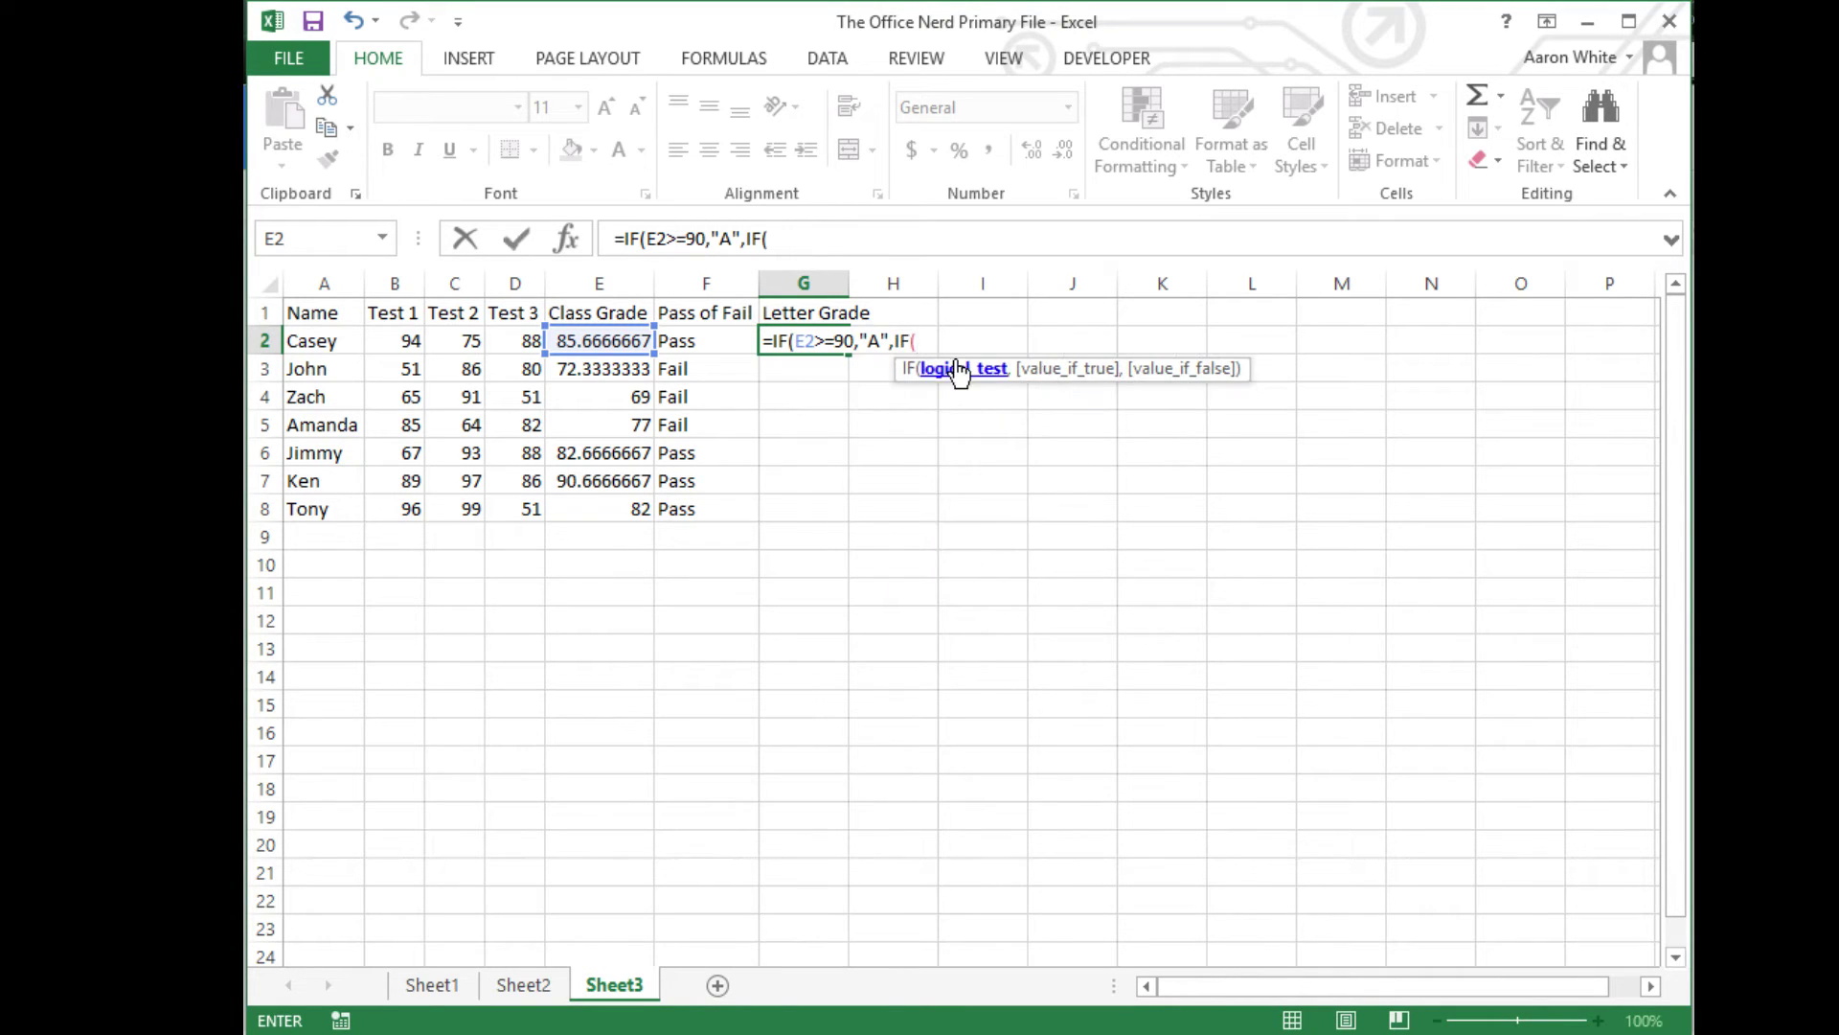
pyautogui.click(623, 341)
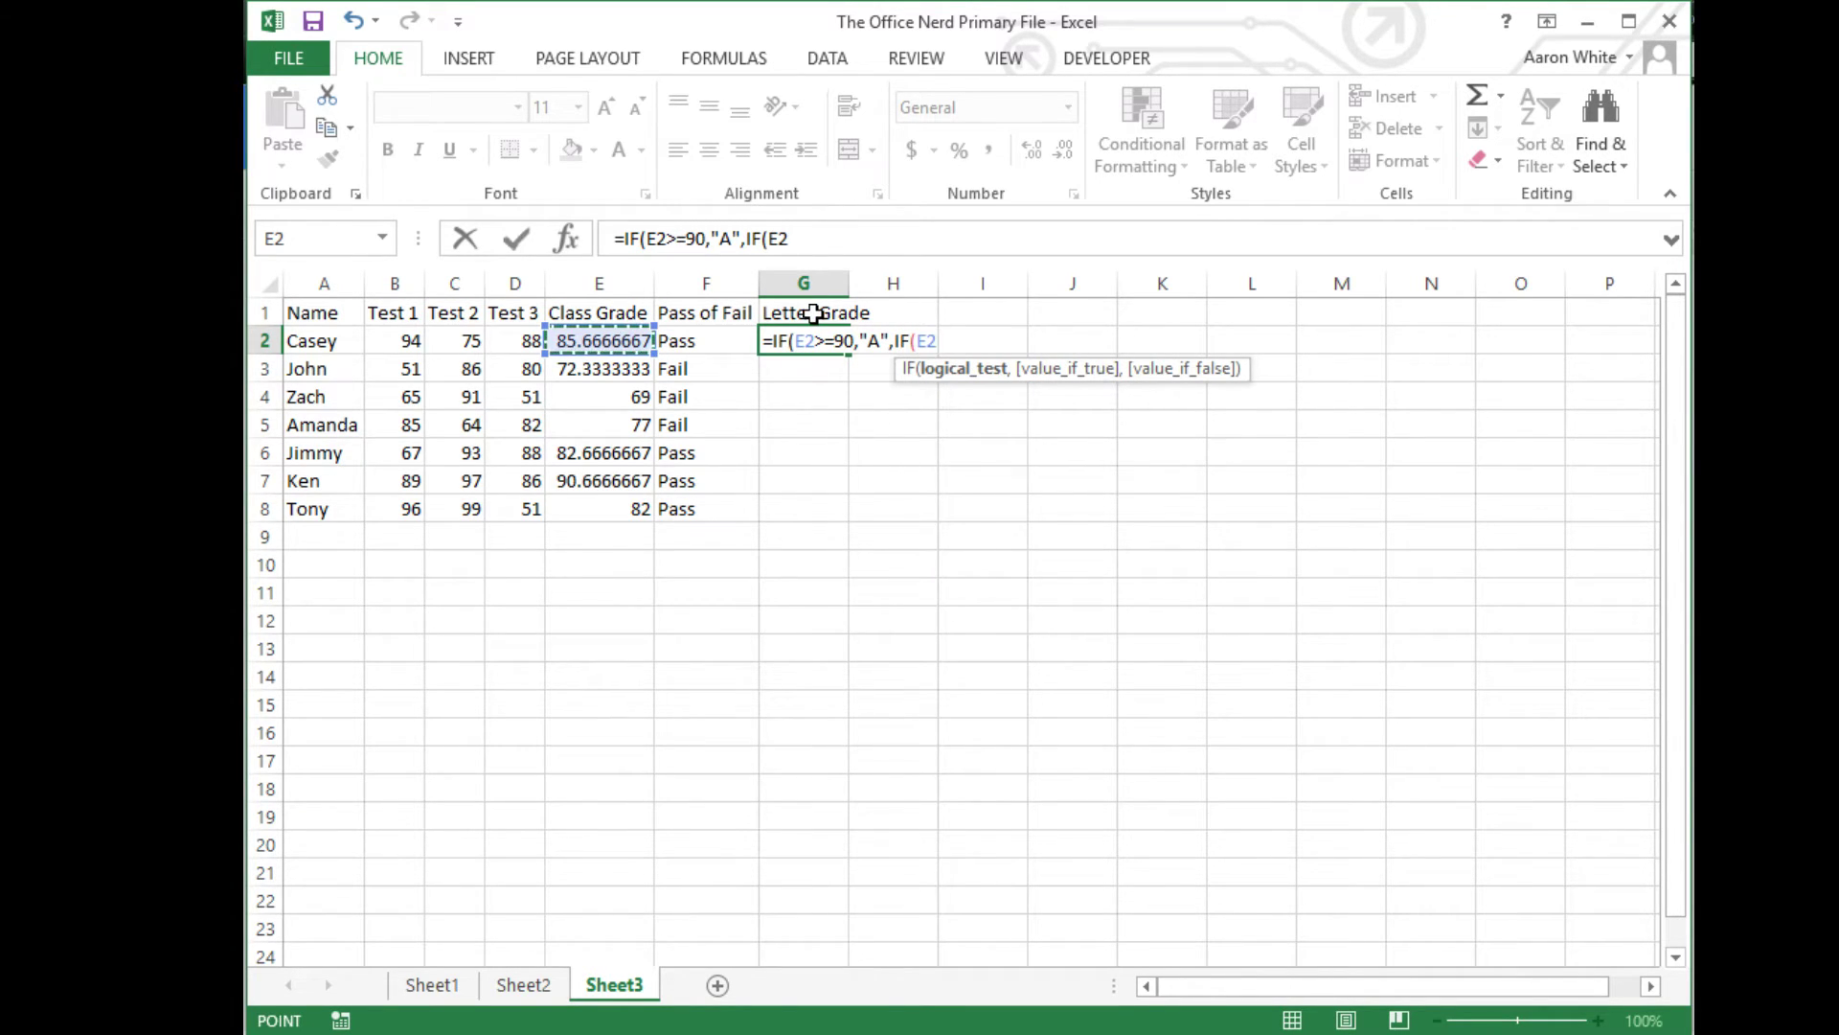
pyautogui.write('>')
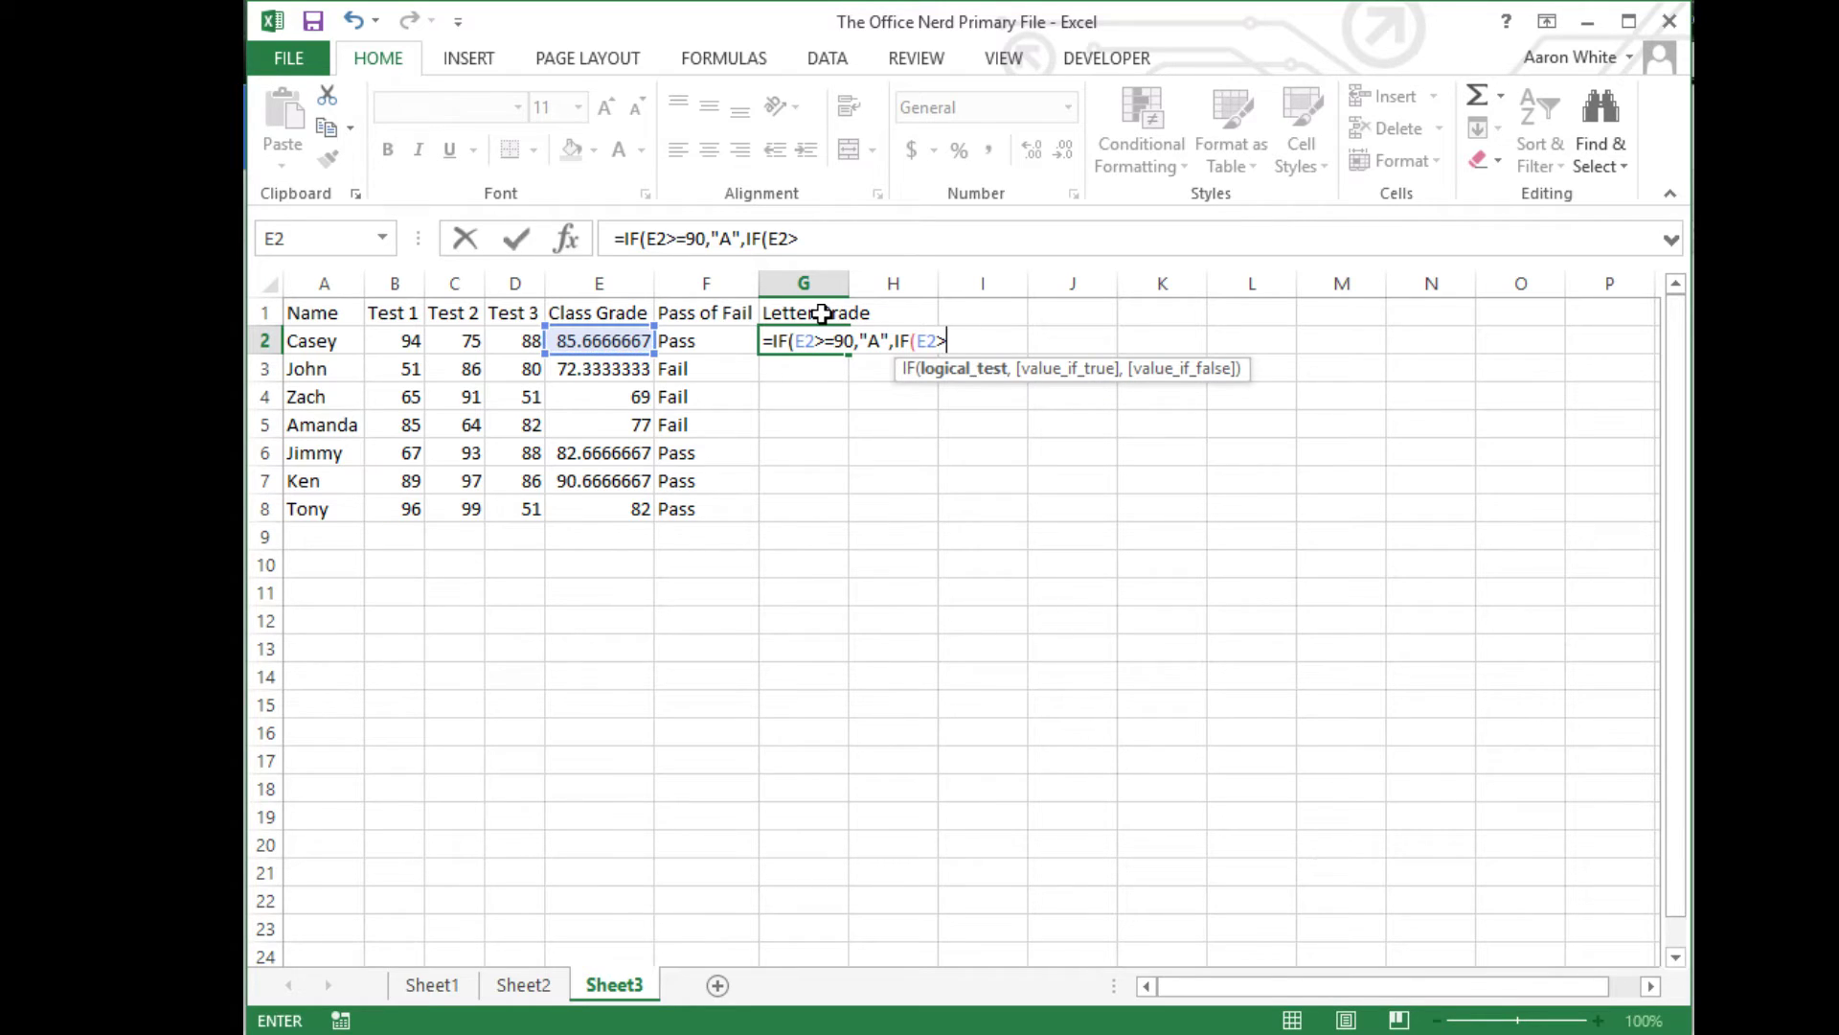
pyautogui.write('=80,')
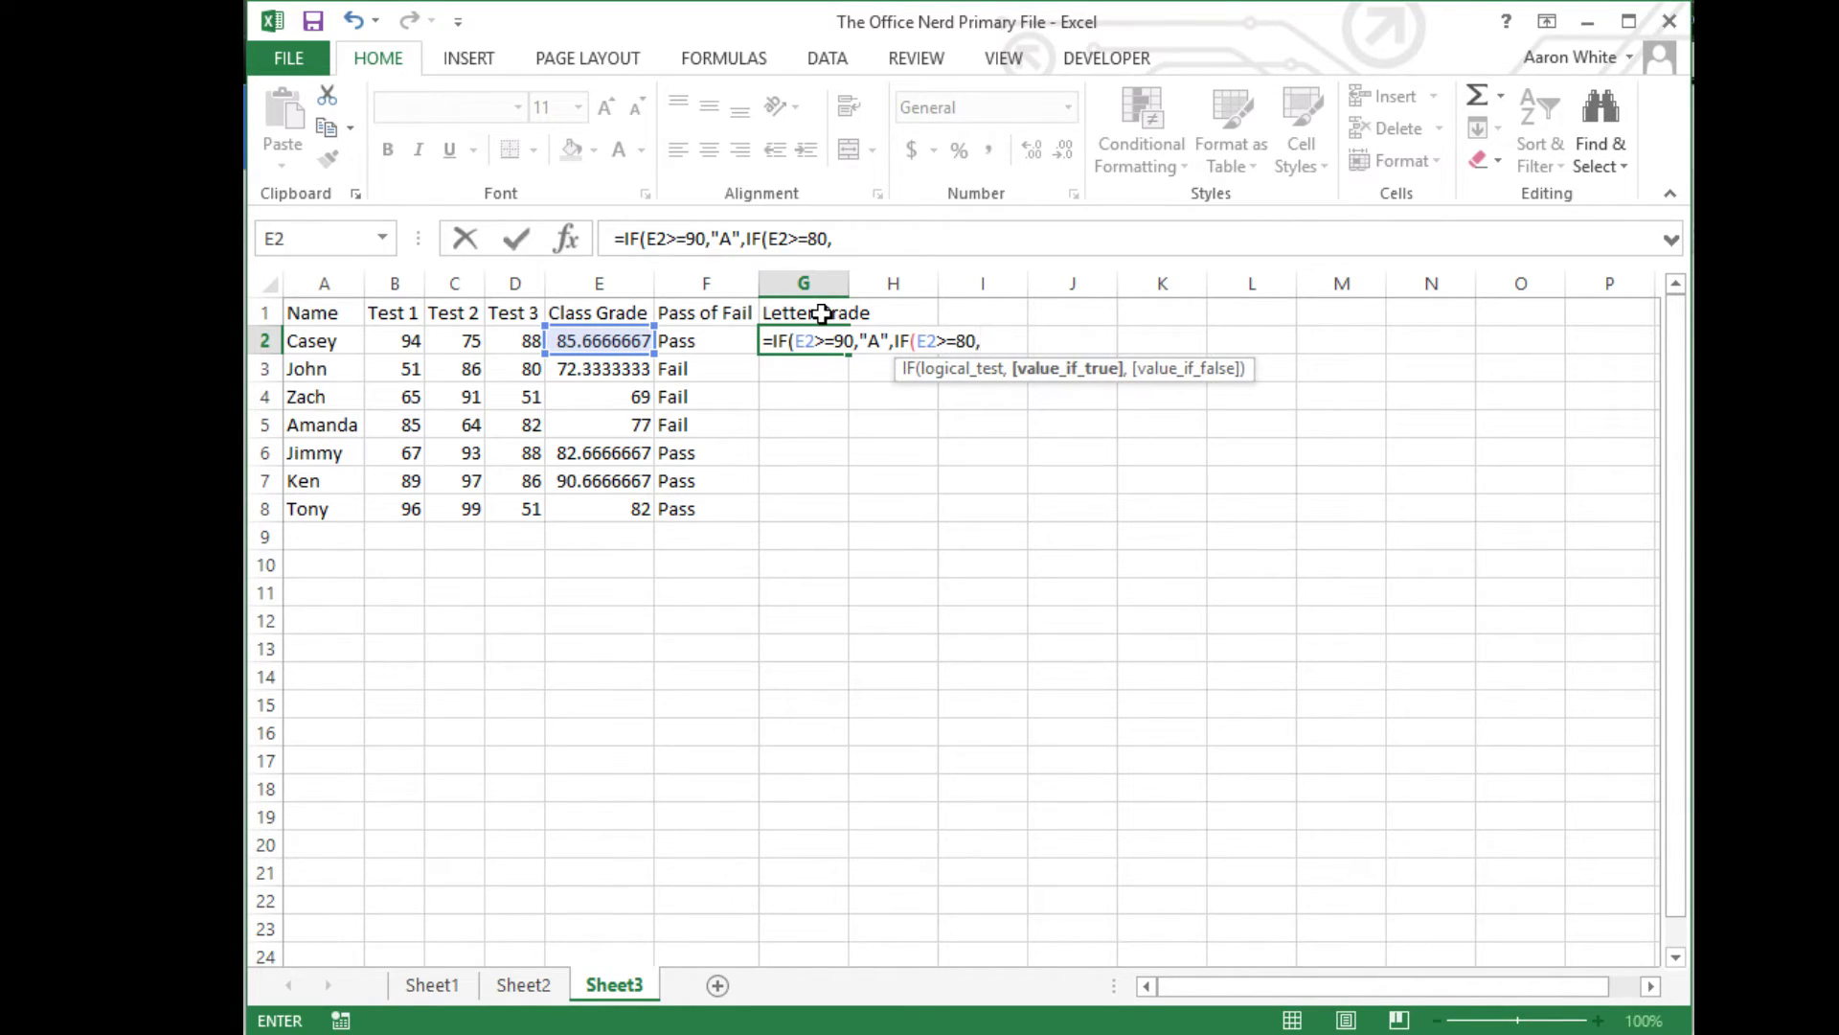
pyautogui.write('B,')
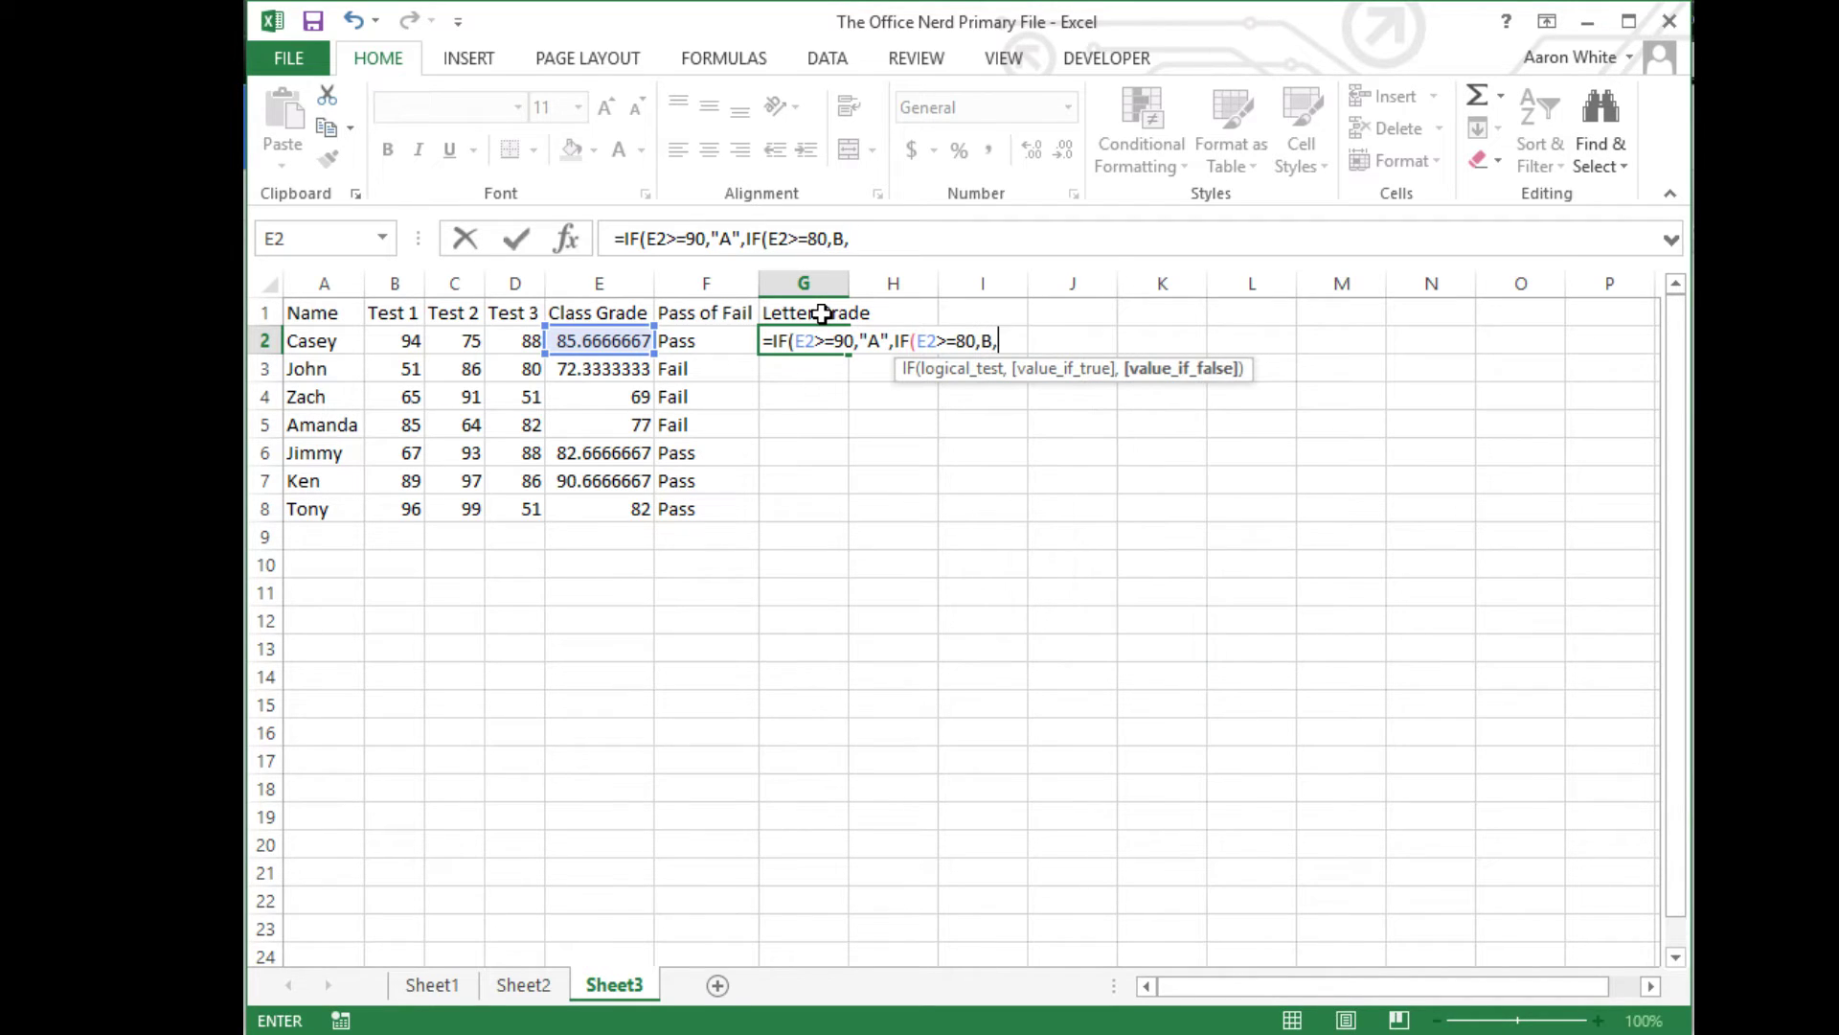
# - Nest a third IF in the G2 formula with the condition E2>=70
pyautogui.write('If')
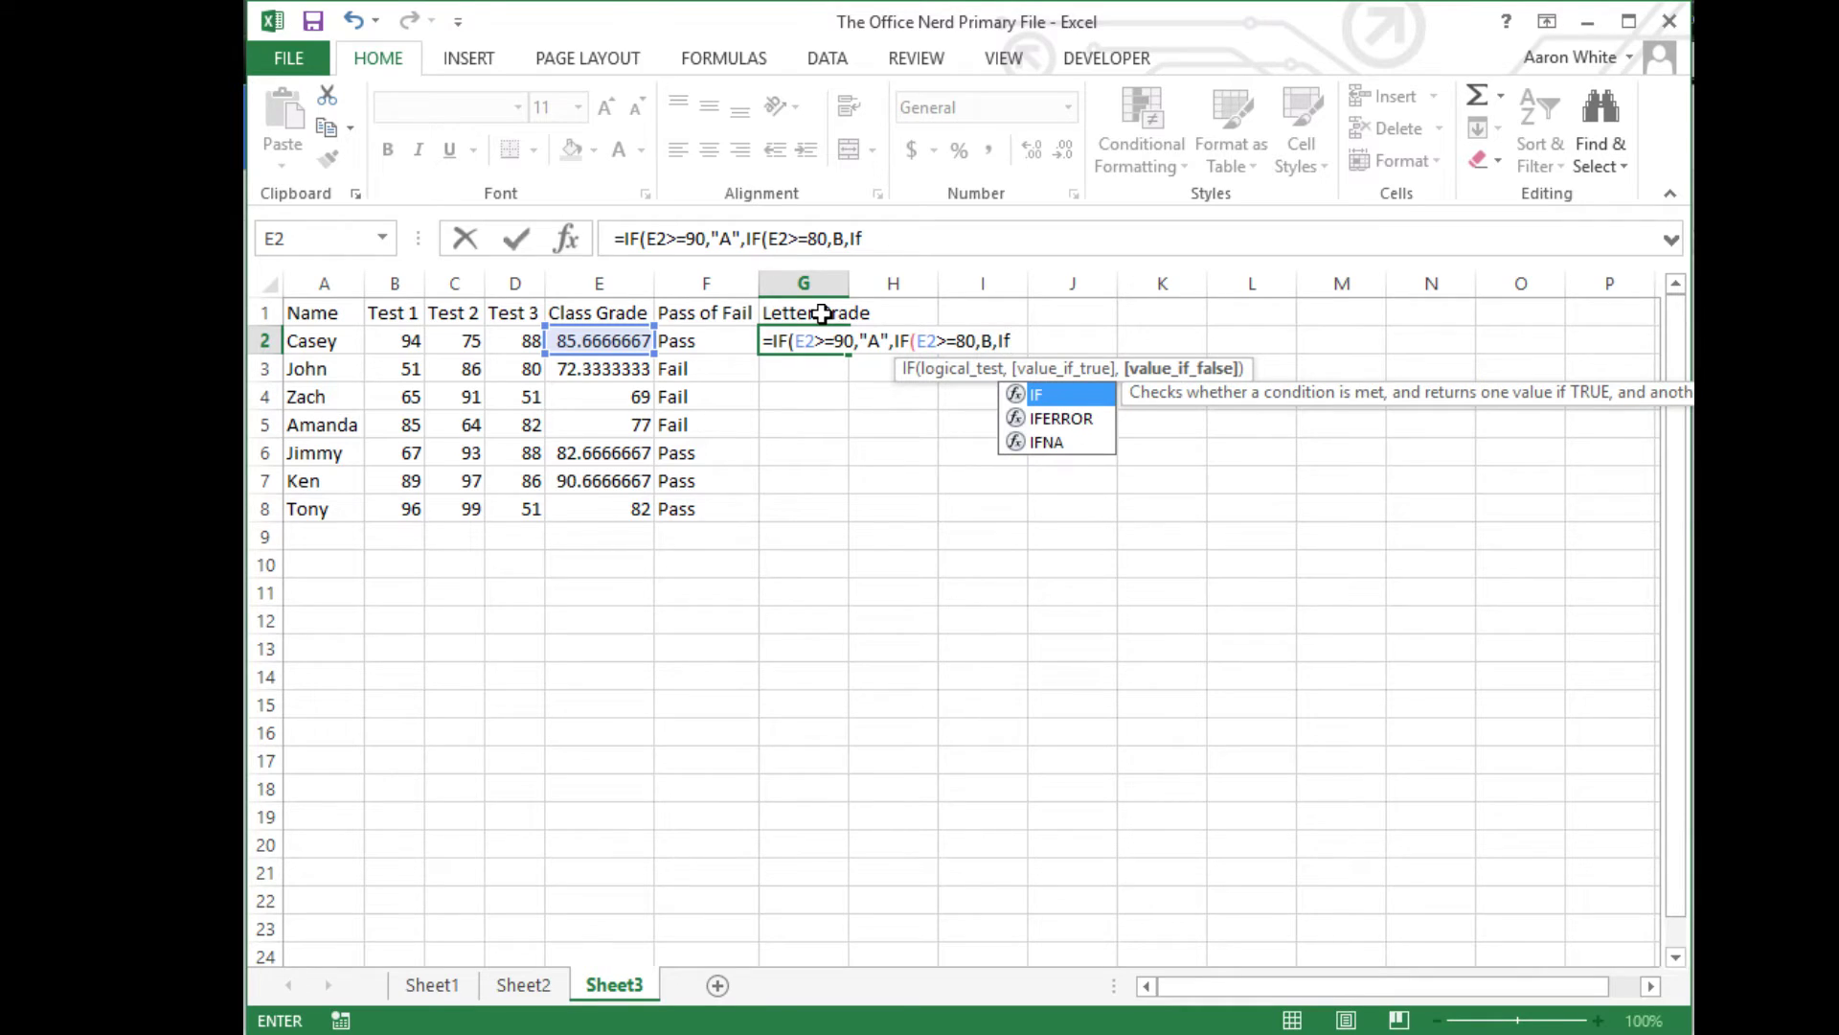
pyautogui.press('Tab')
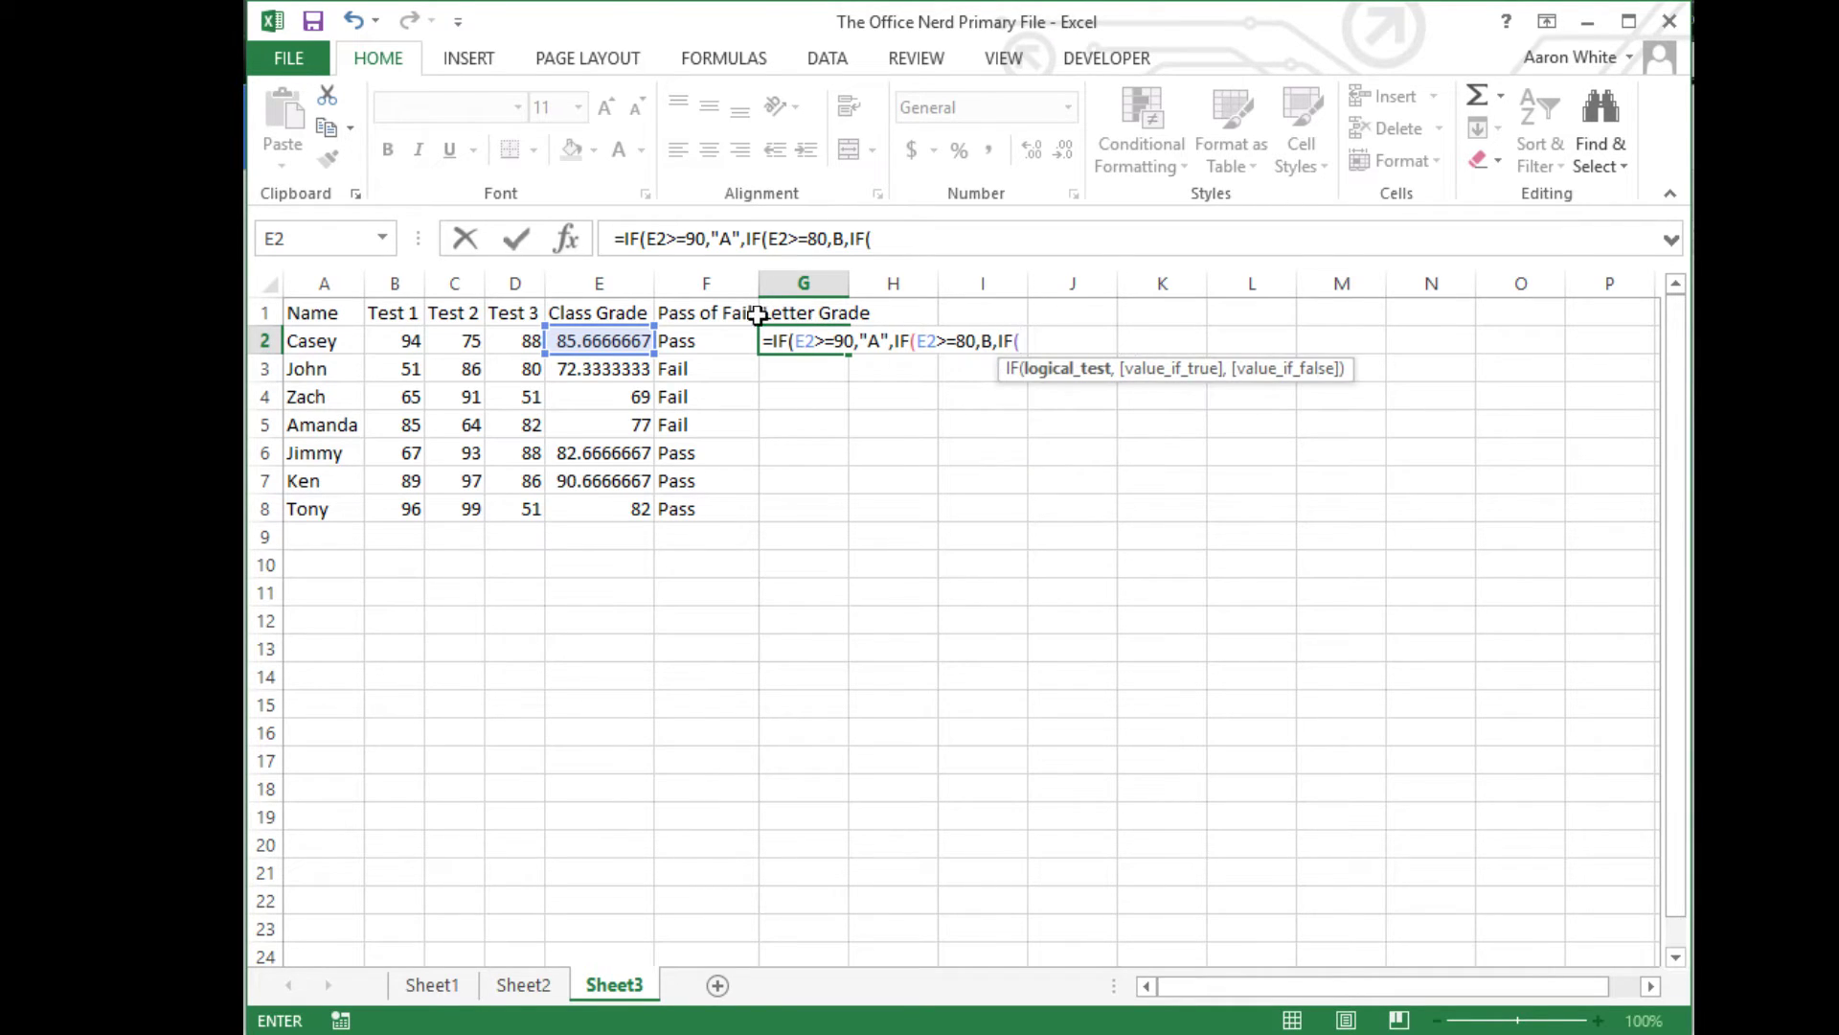
pyautogui.click(588, 339)
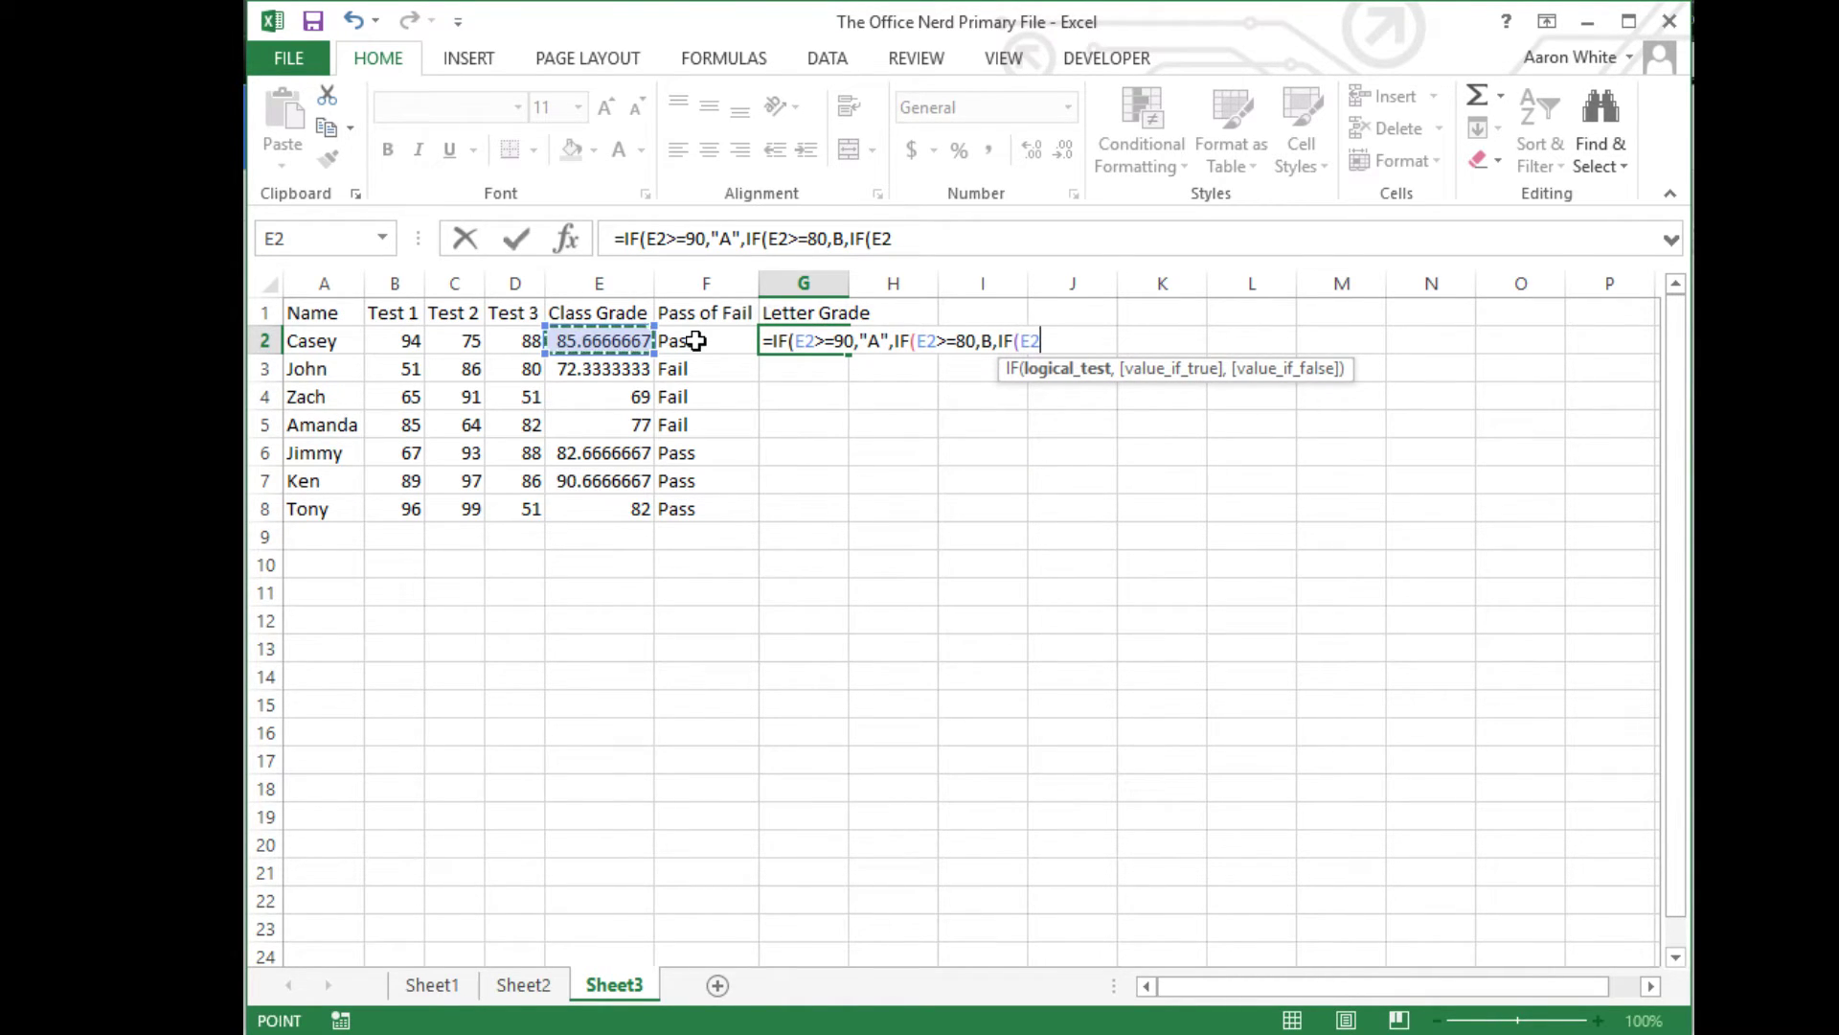
pyautogui.write('>=')
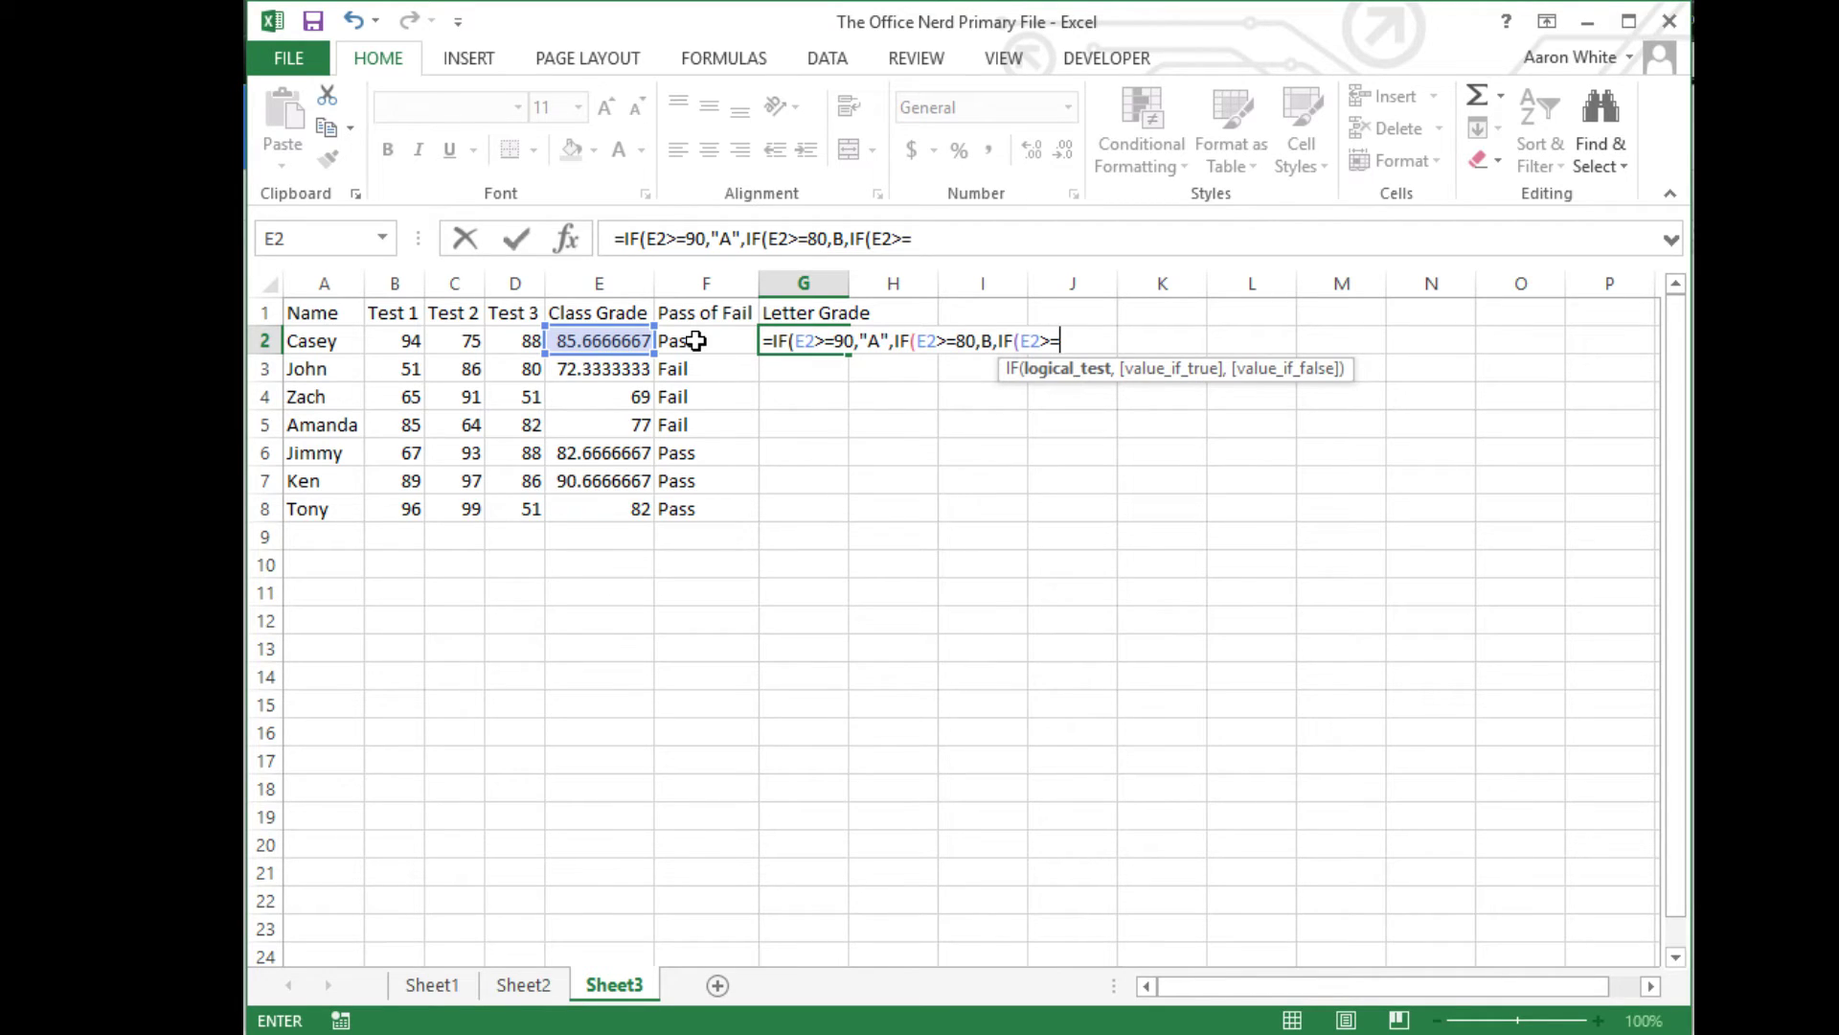
pyautogui.write('70,')
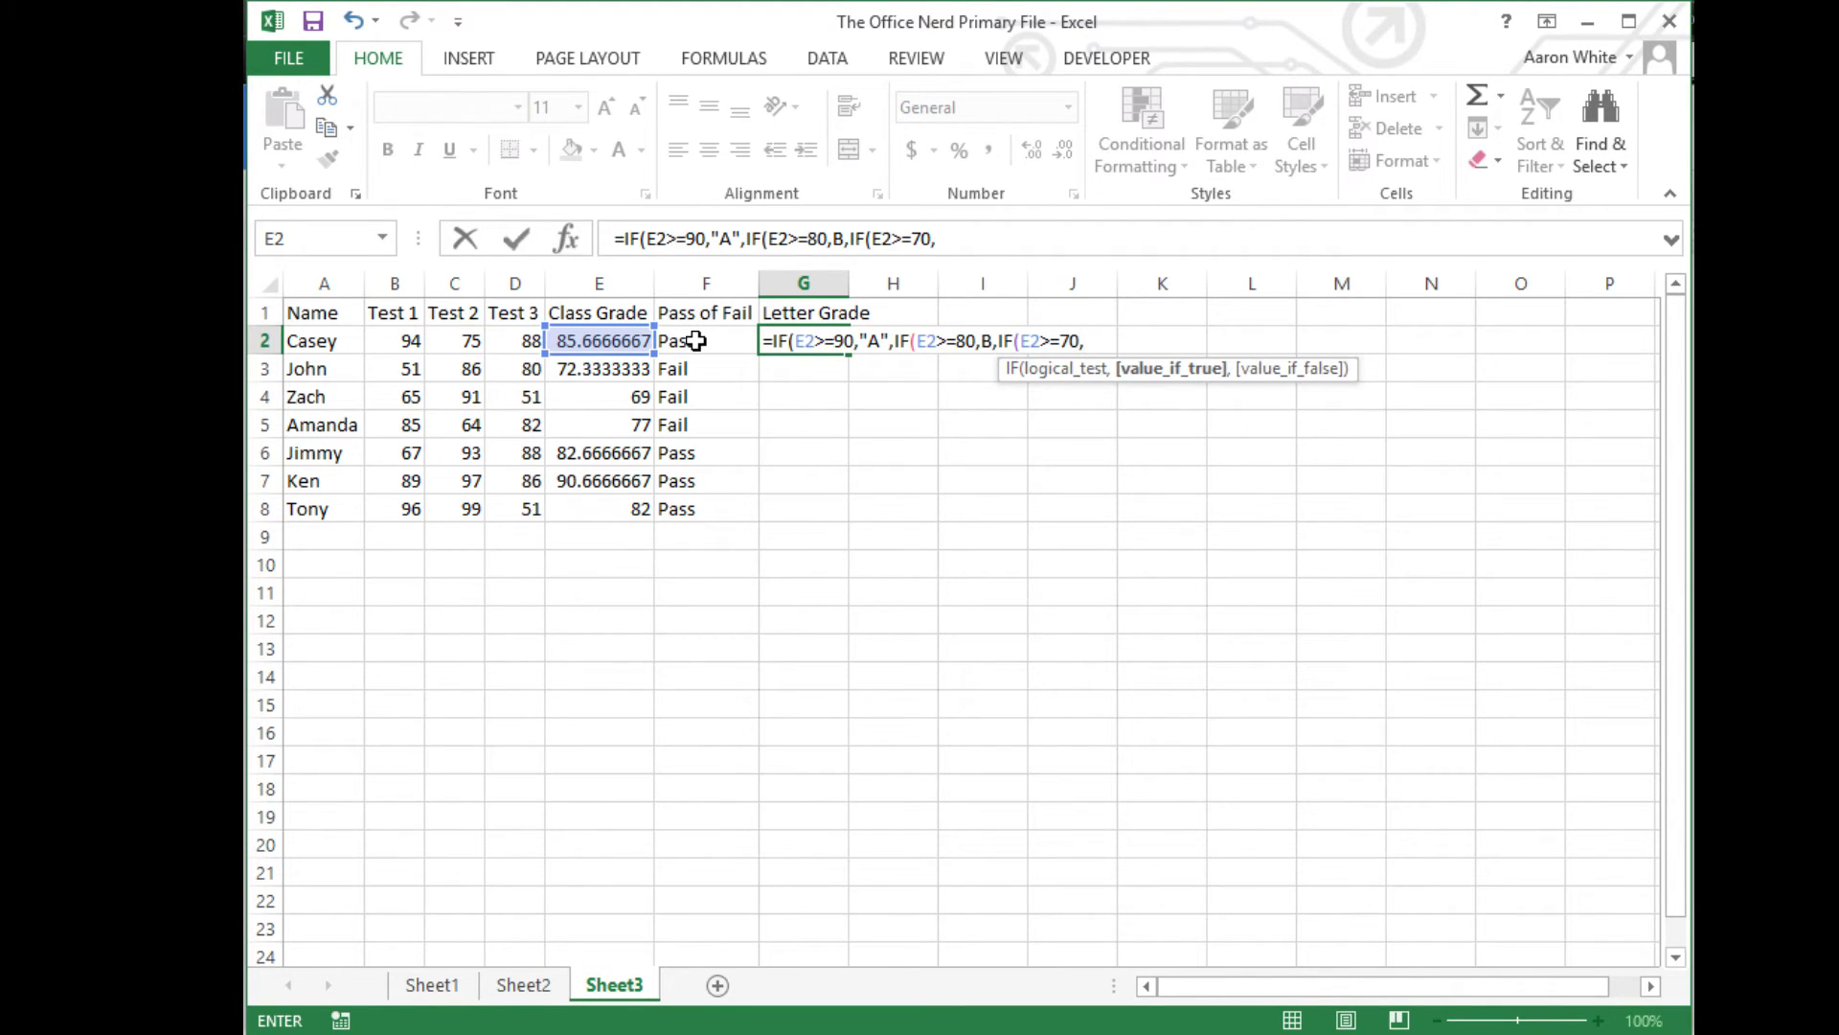
# - Correct the B result in the second test of the G2 formula to the quoted text "B"
pyautogui.click(979, 342)
pyautogui.press('Right')
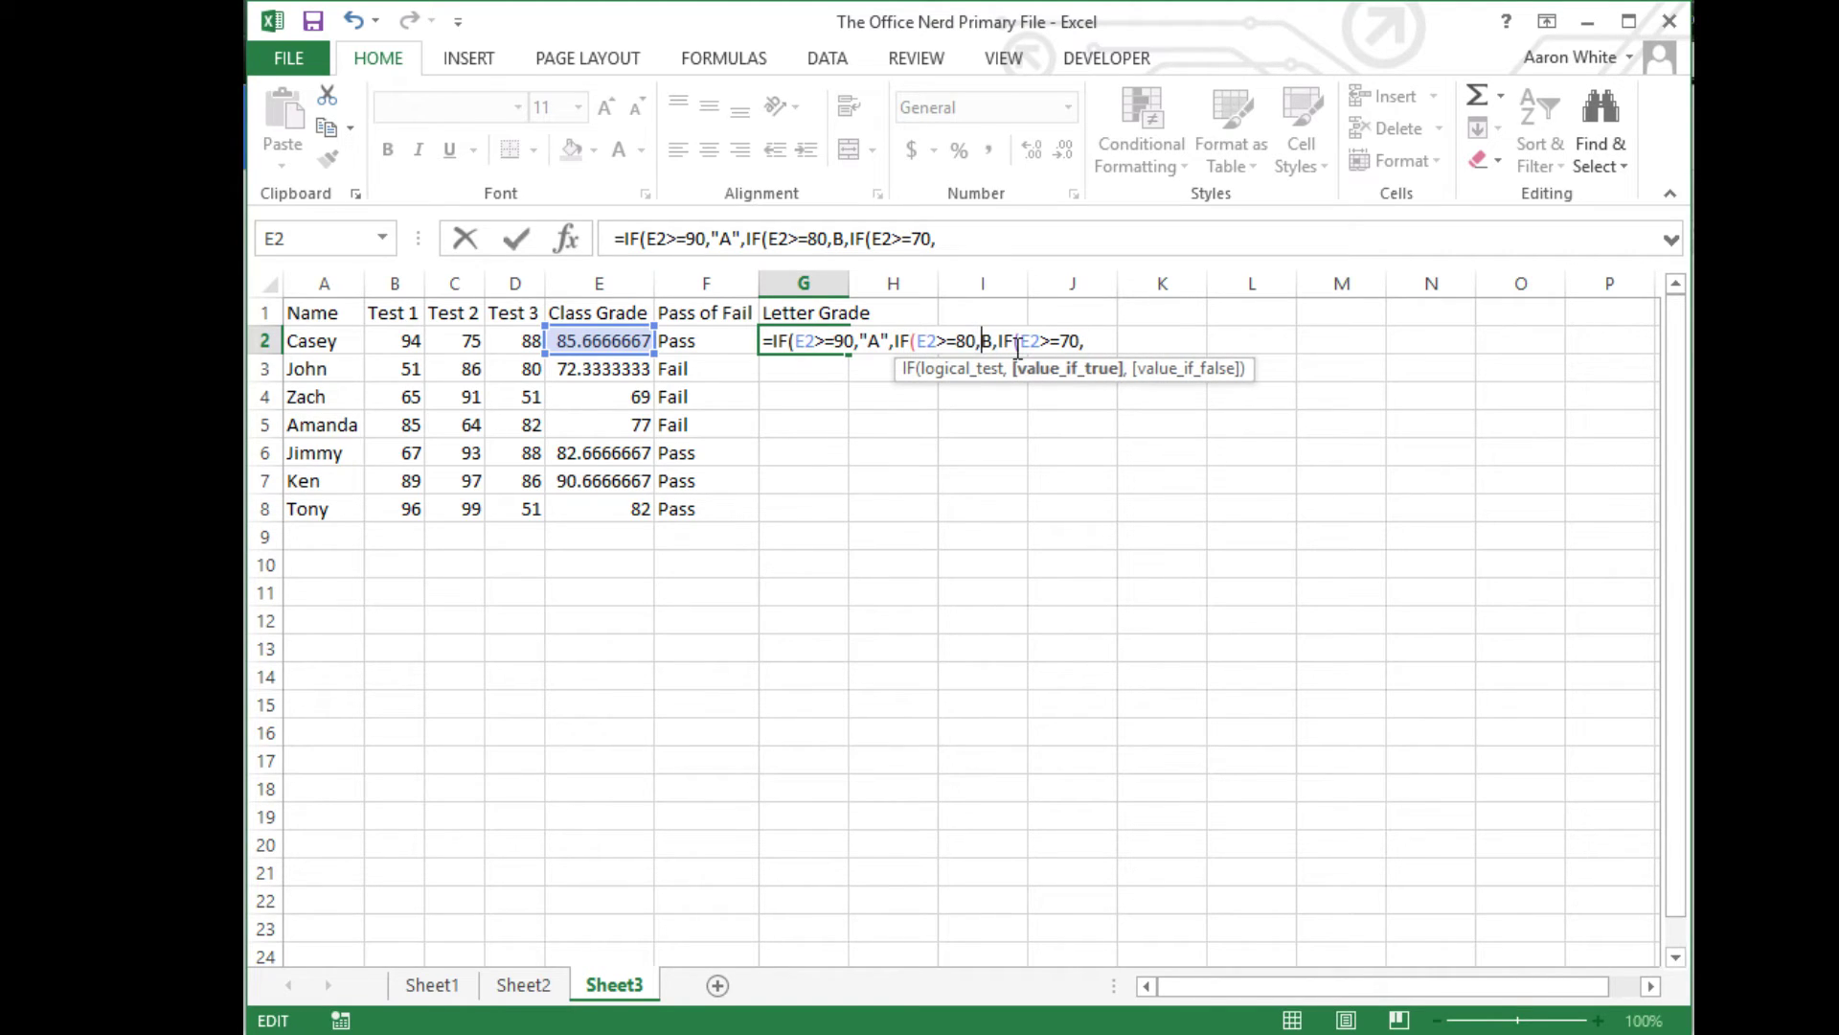
pyautogui.write("'")
pyautogui.press('Right')
pyautogui.write("'")
pyautogui.press('BackSpace')
pyautogui.press('BackSpace')
pyautogui.press('BackSpace')
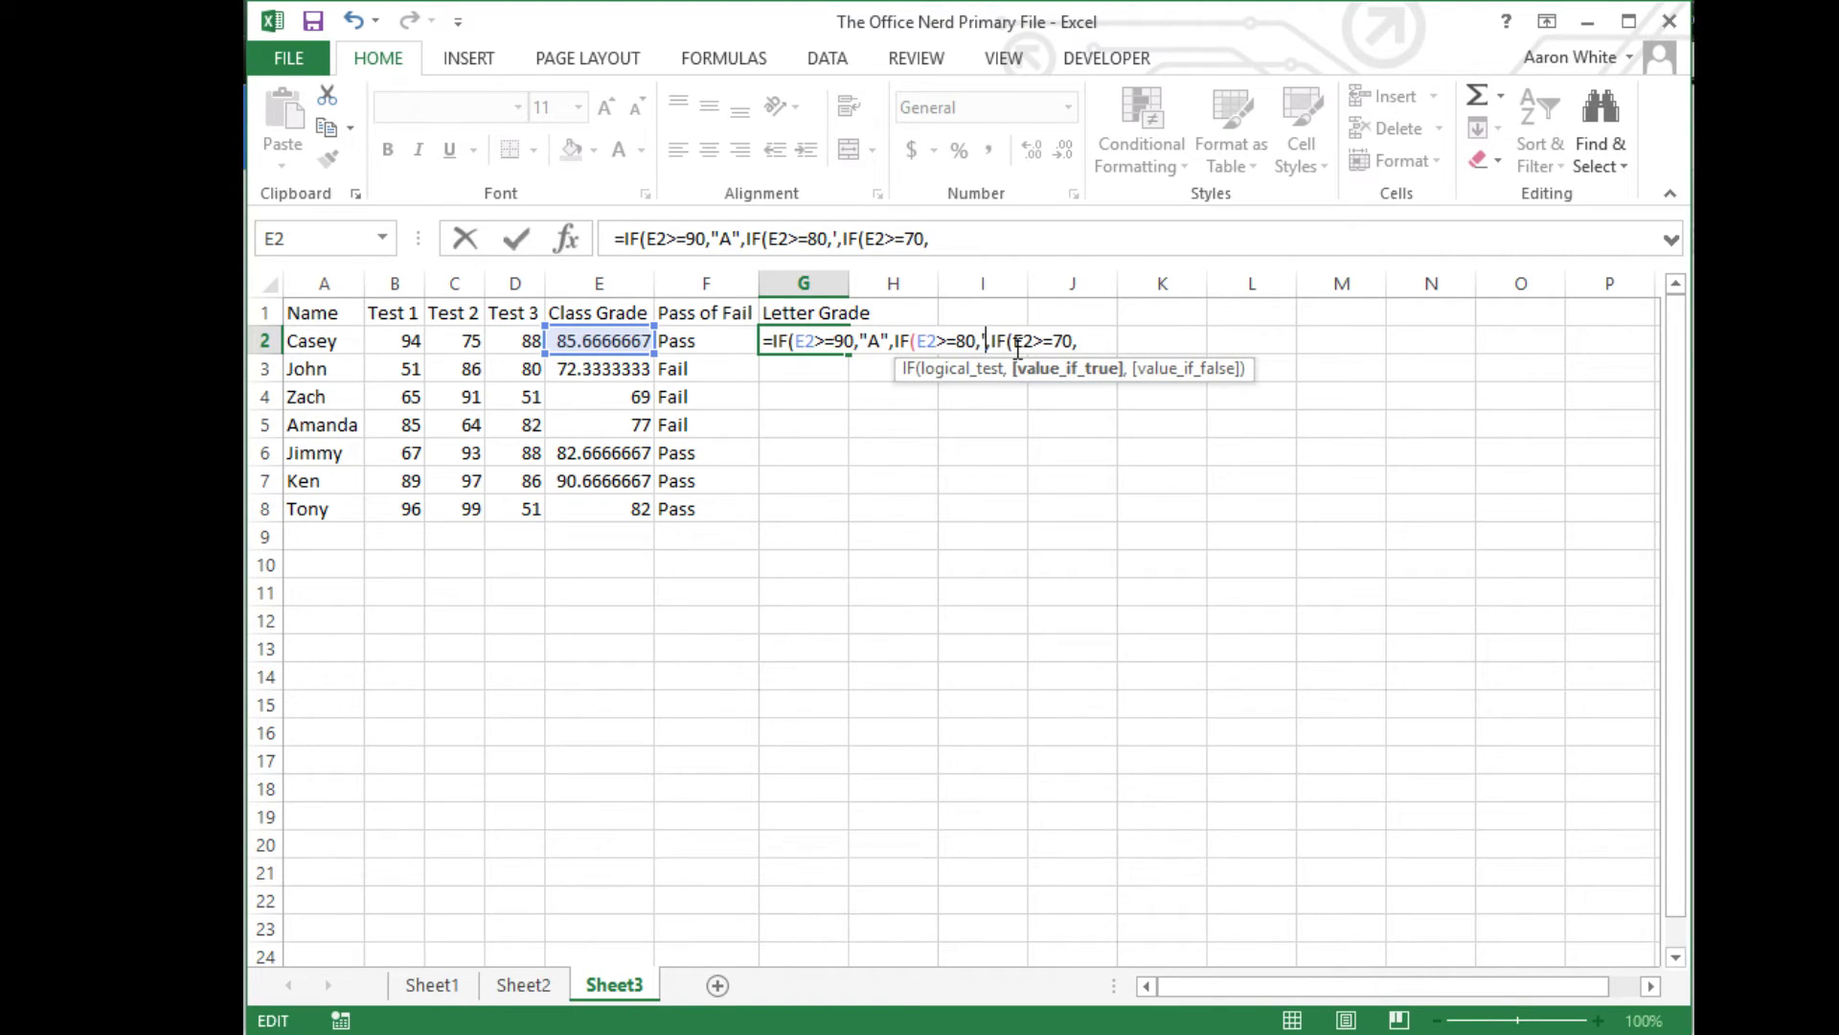
pyautogui.write('"')
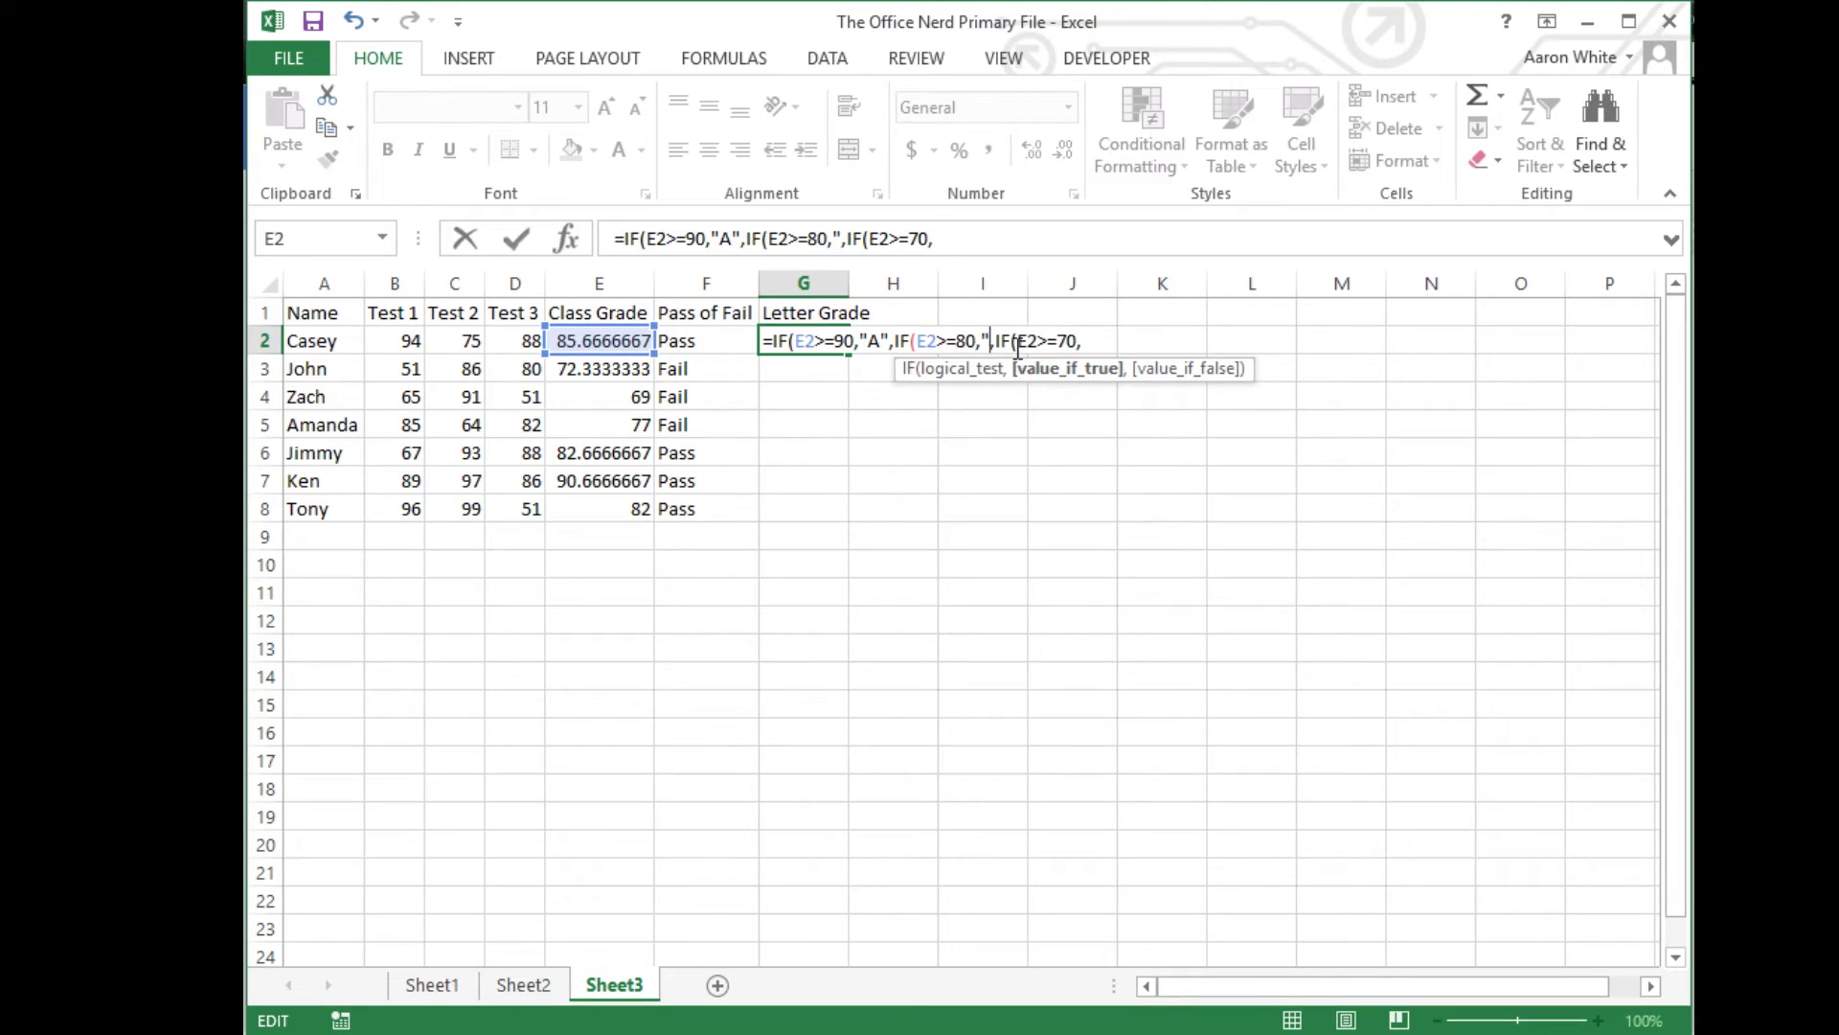
pyautogui.write('B"')
# - Give the third test in the G2 formula the result "C" and nest a fourth test, IF(E2>=60,"D"
pyautogui.click(1103, 342)
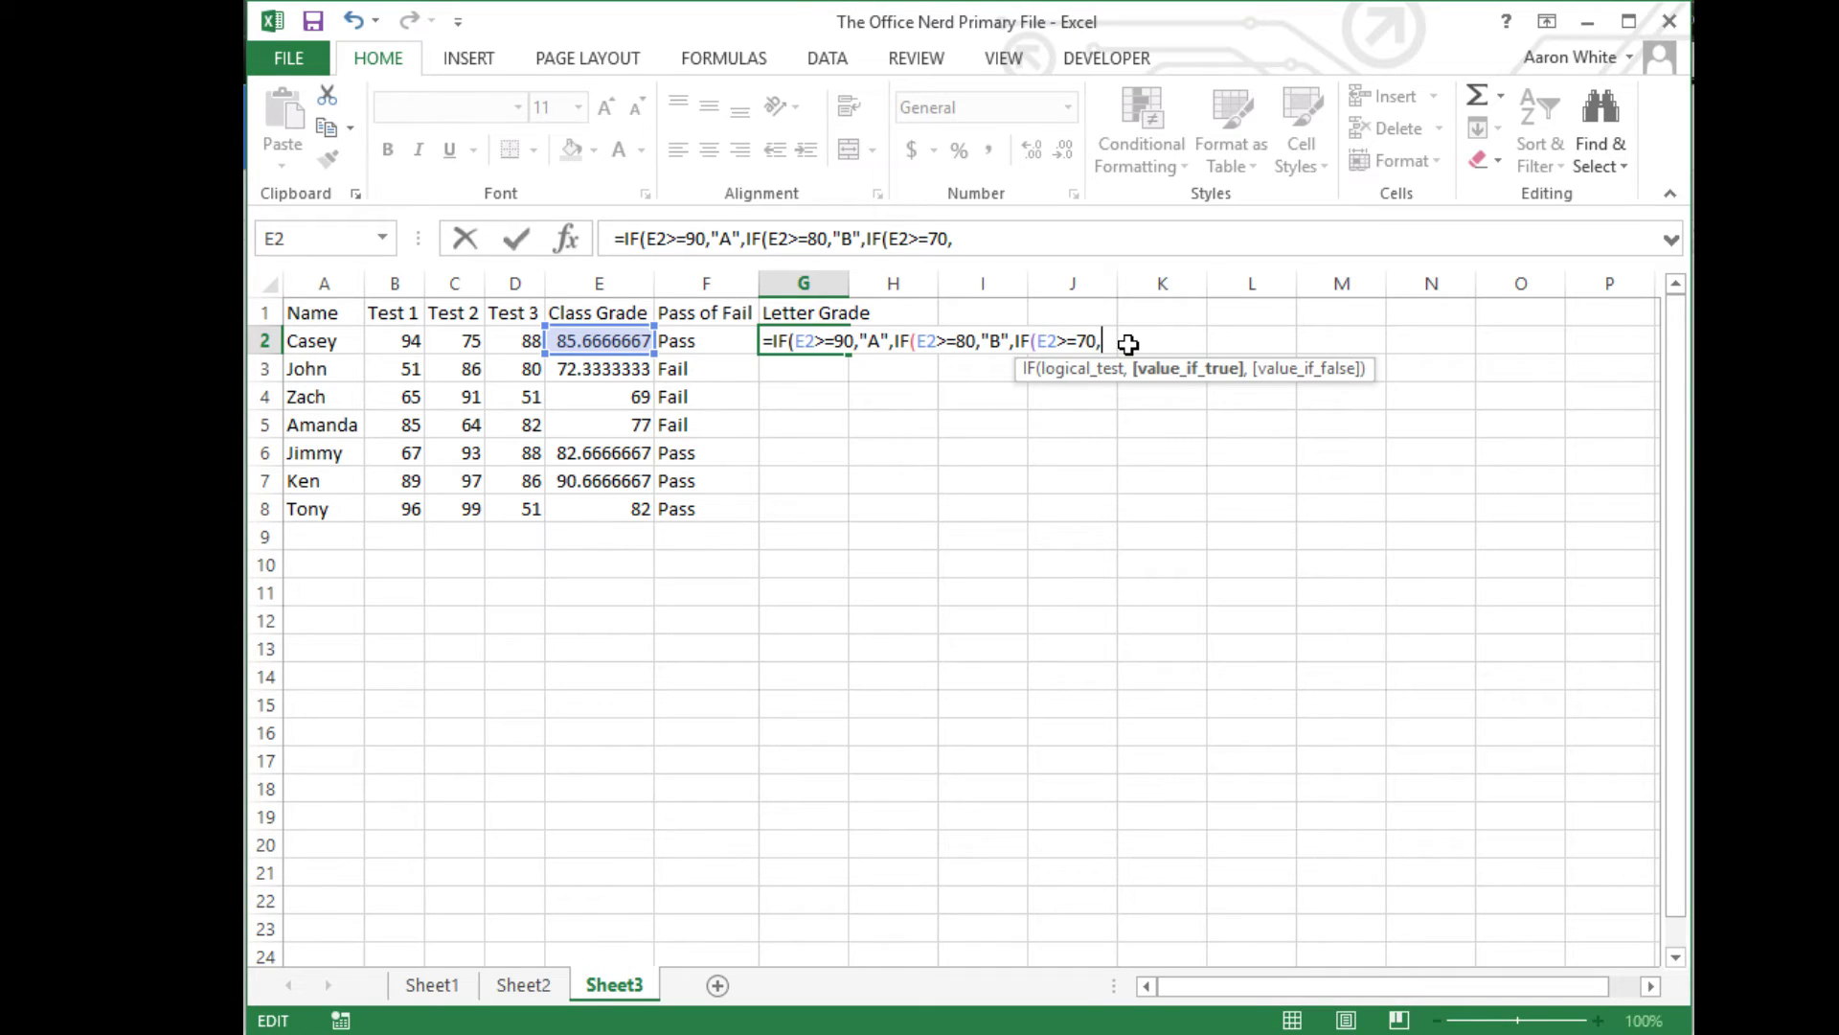
pyautogui.write('"C",')
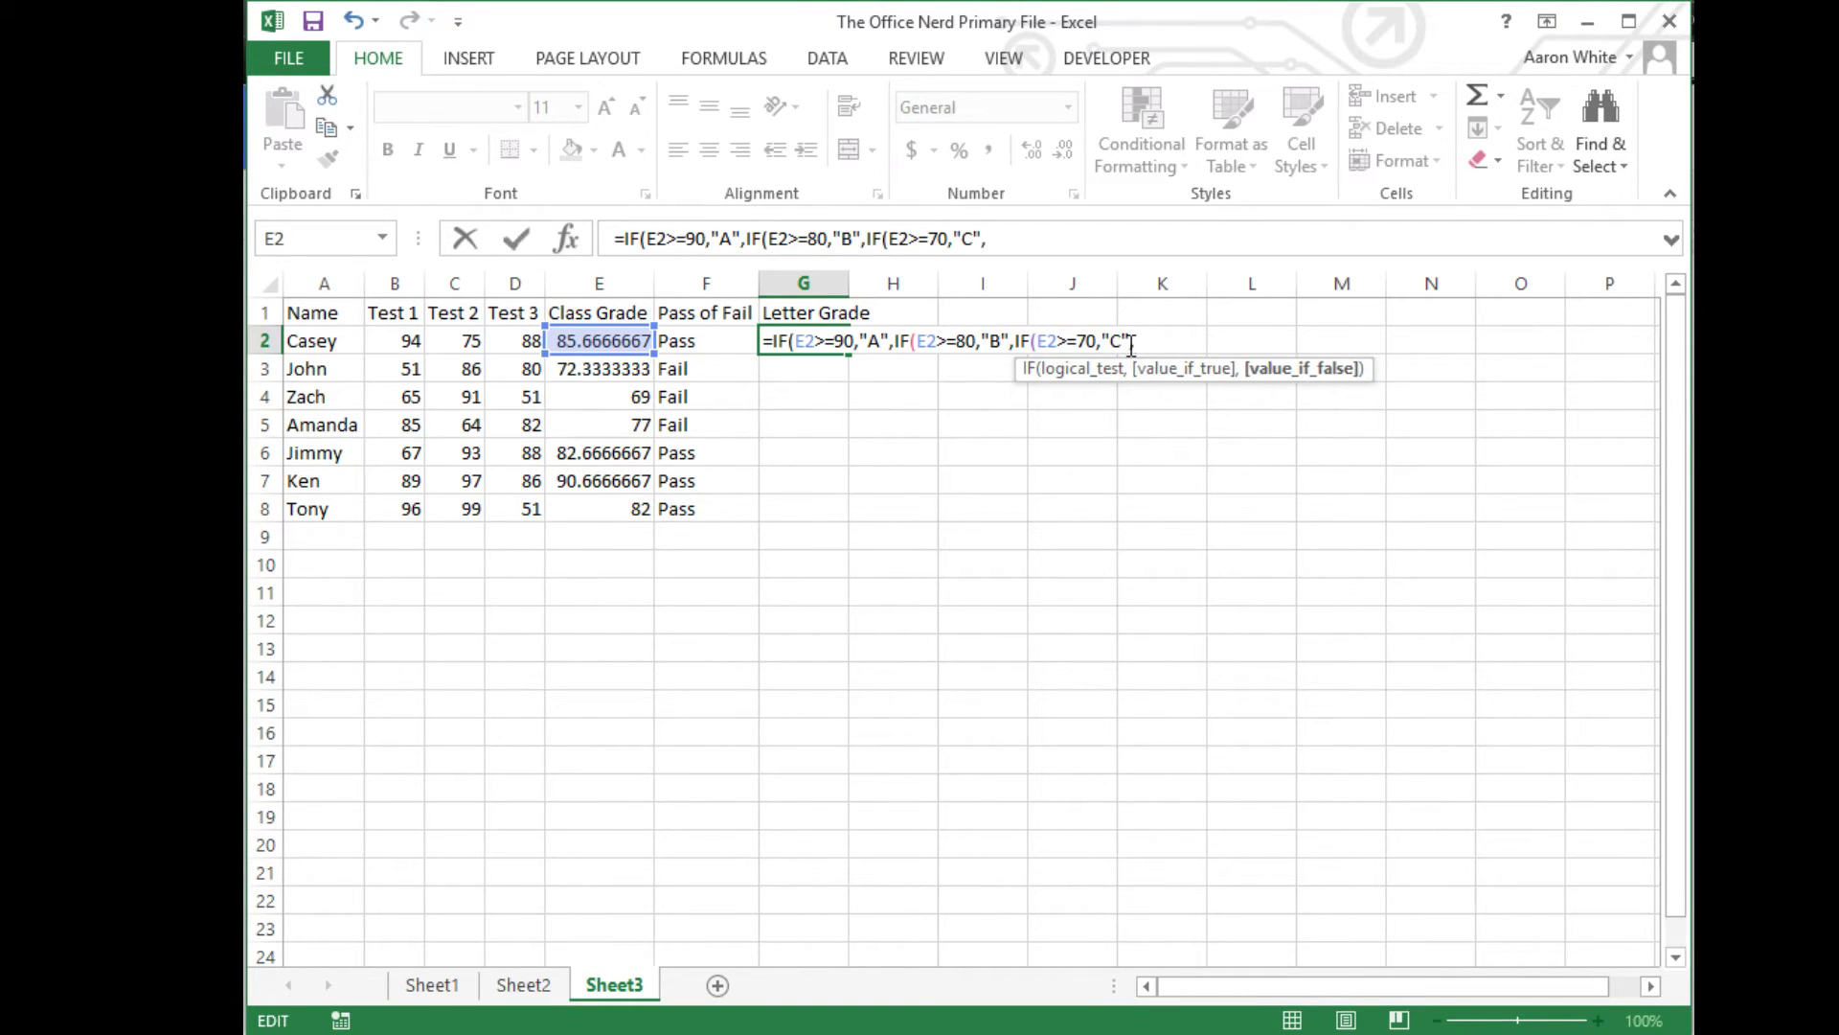
pyautogui.write('If')
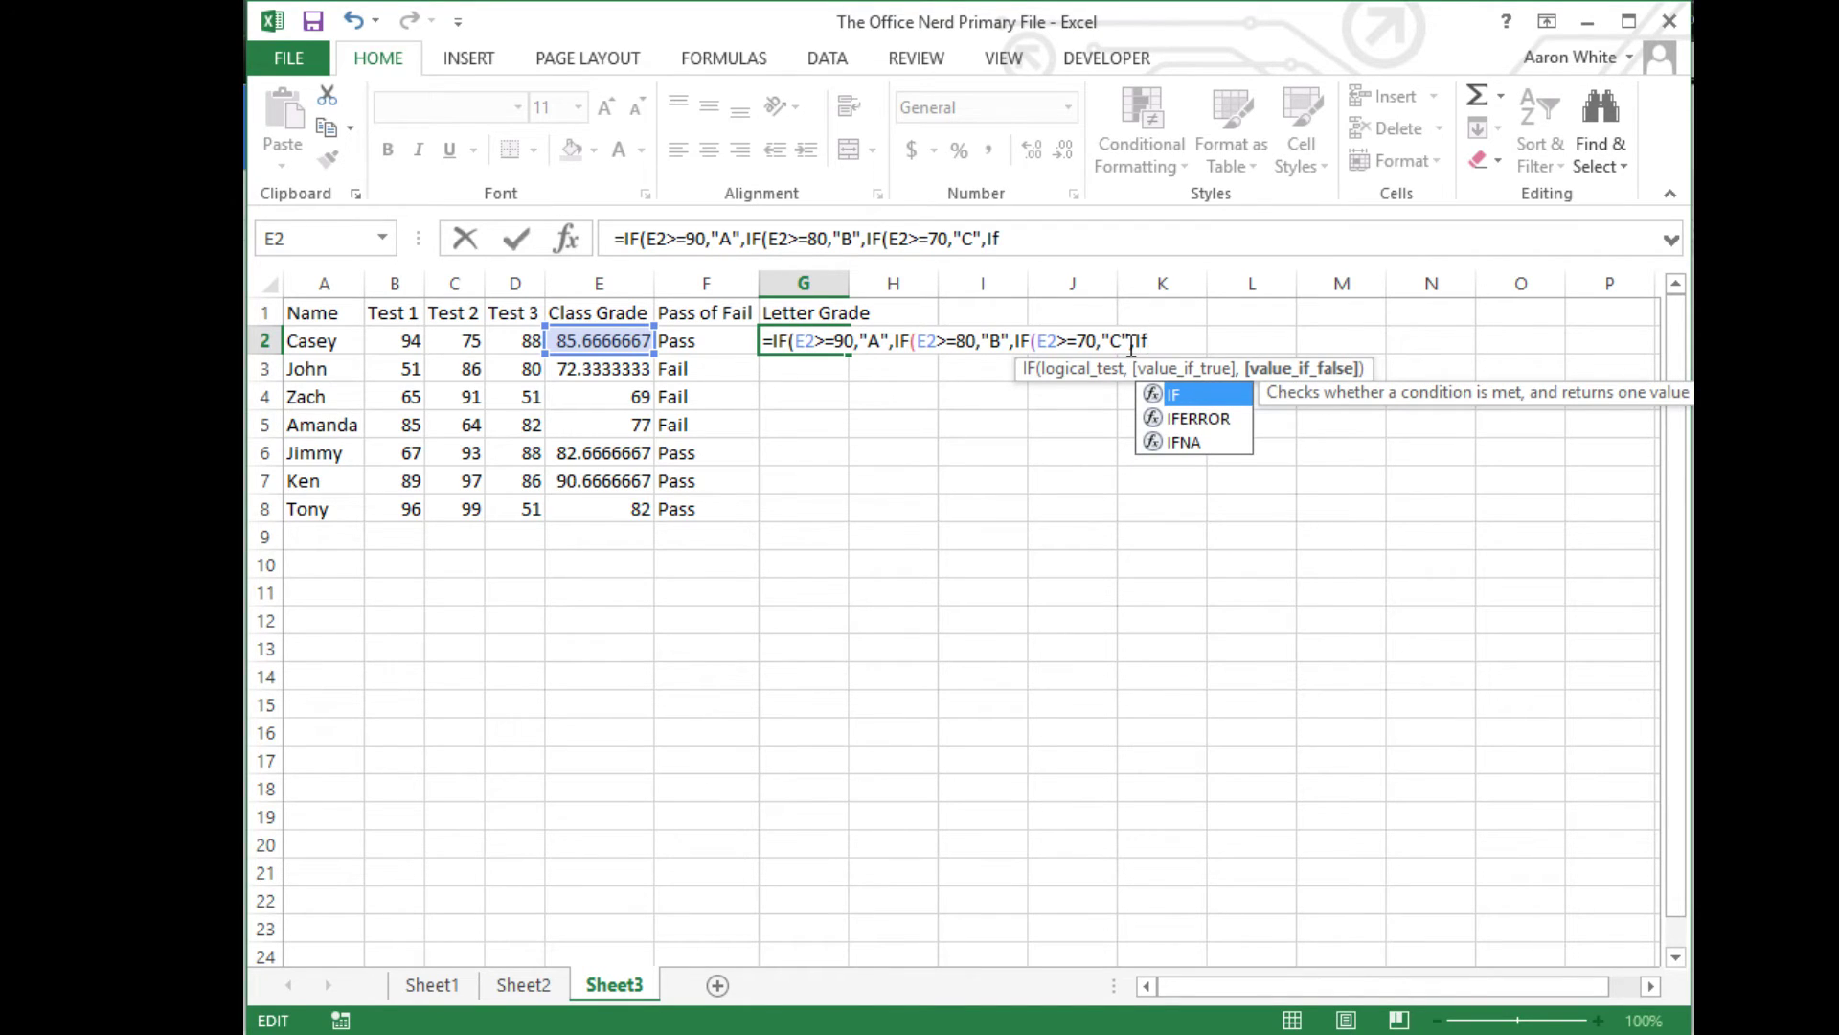
pyautogui.press('Tab')
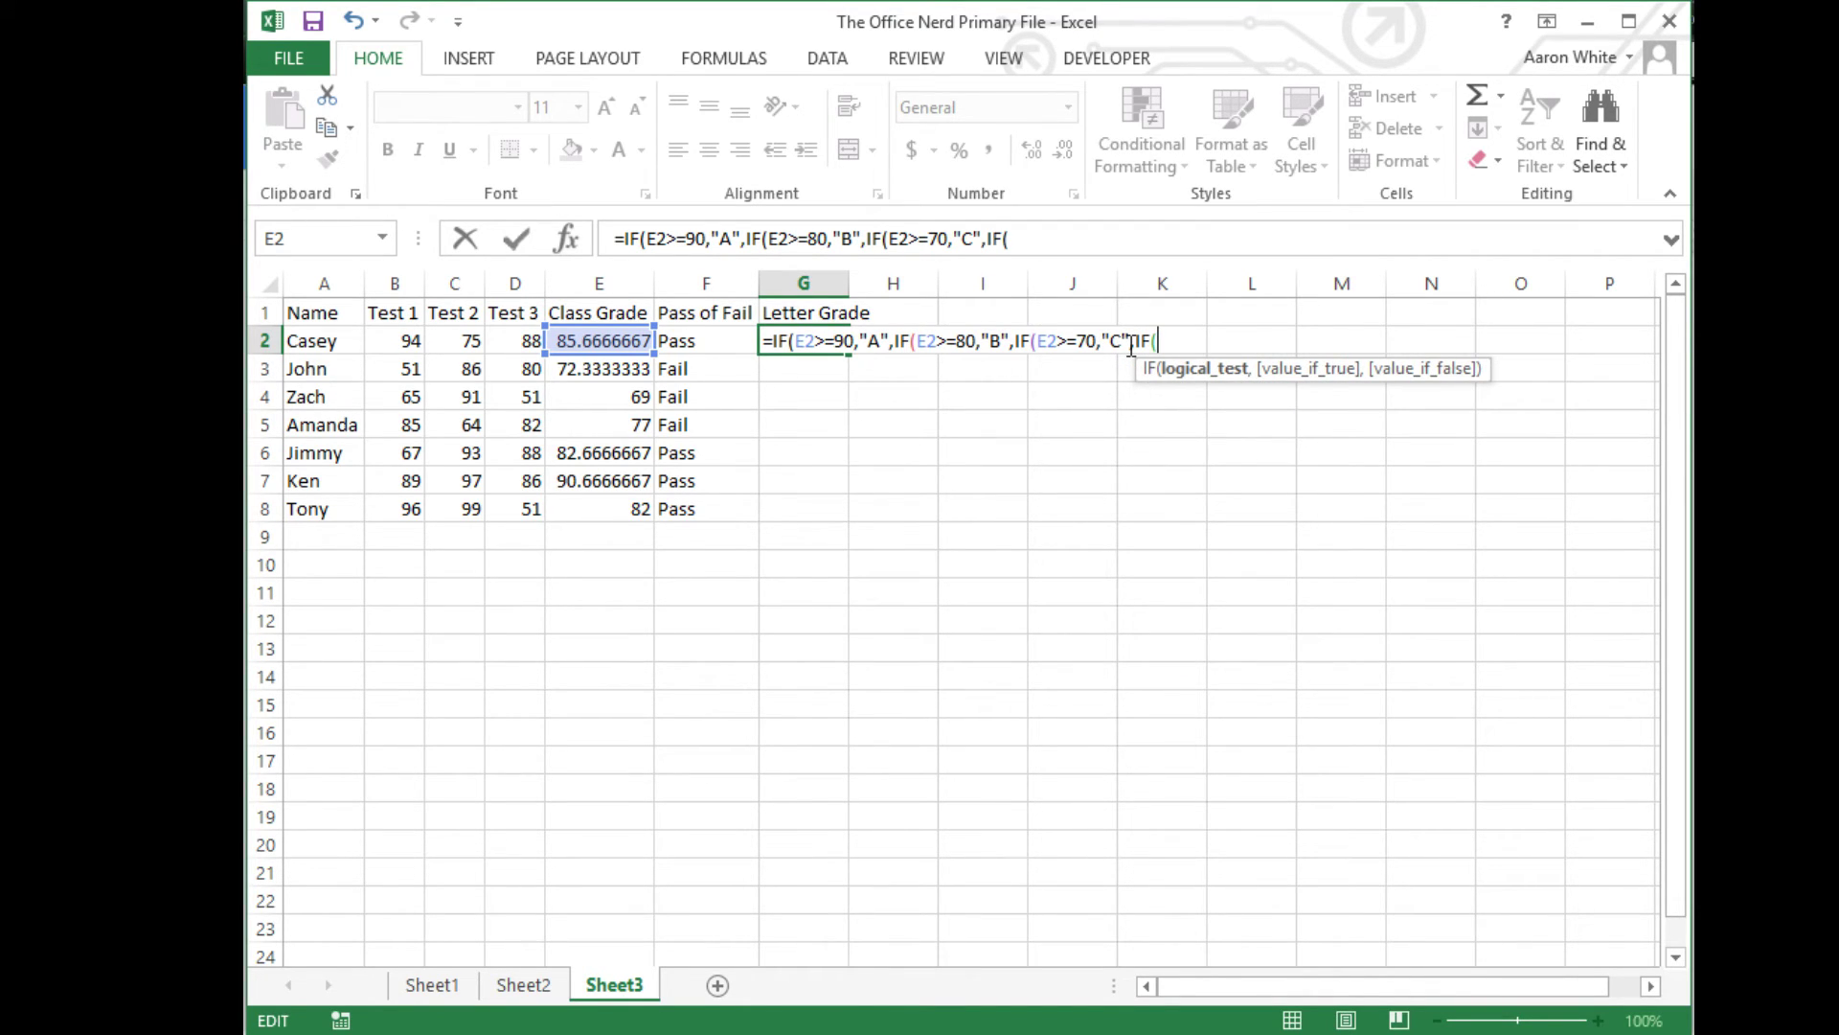
pyautogui.click(627, 347)
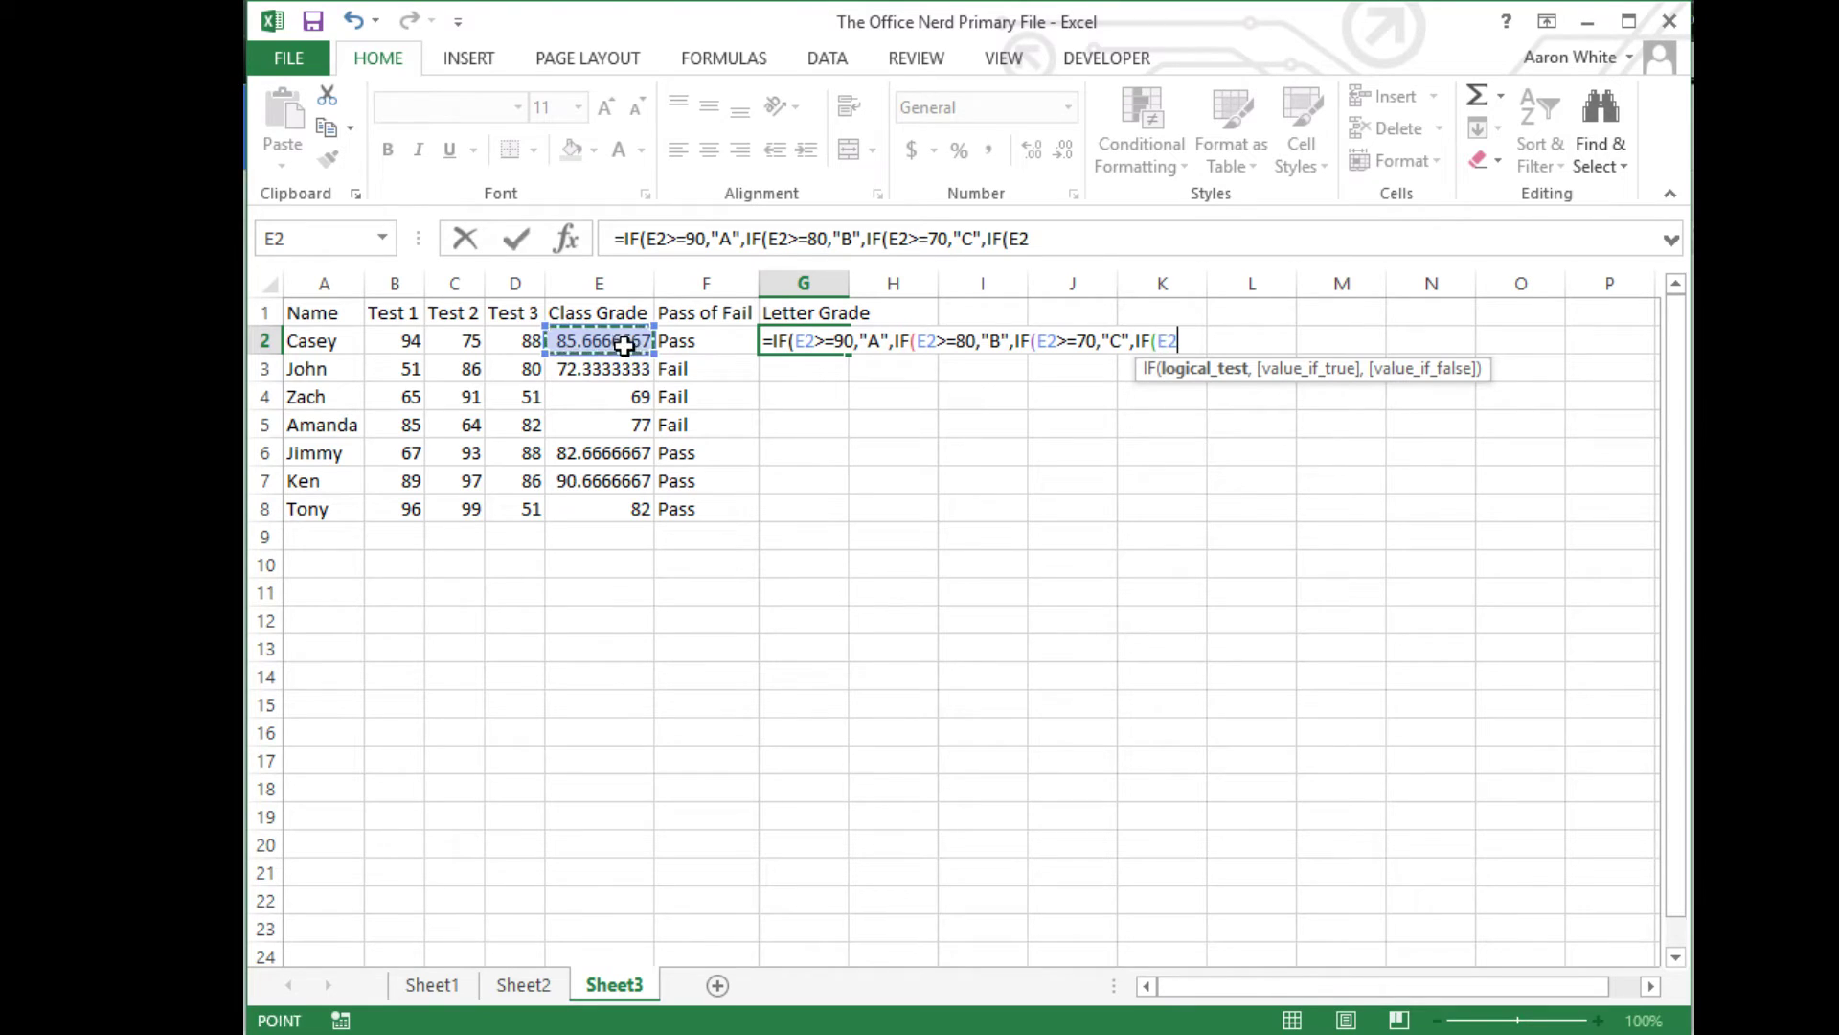
pyautogui.write('>')
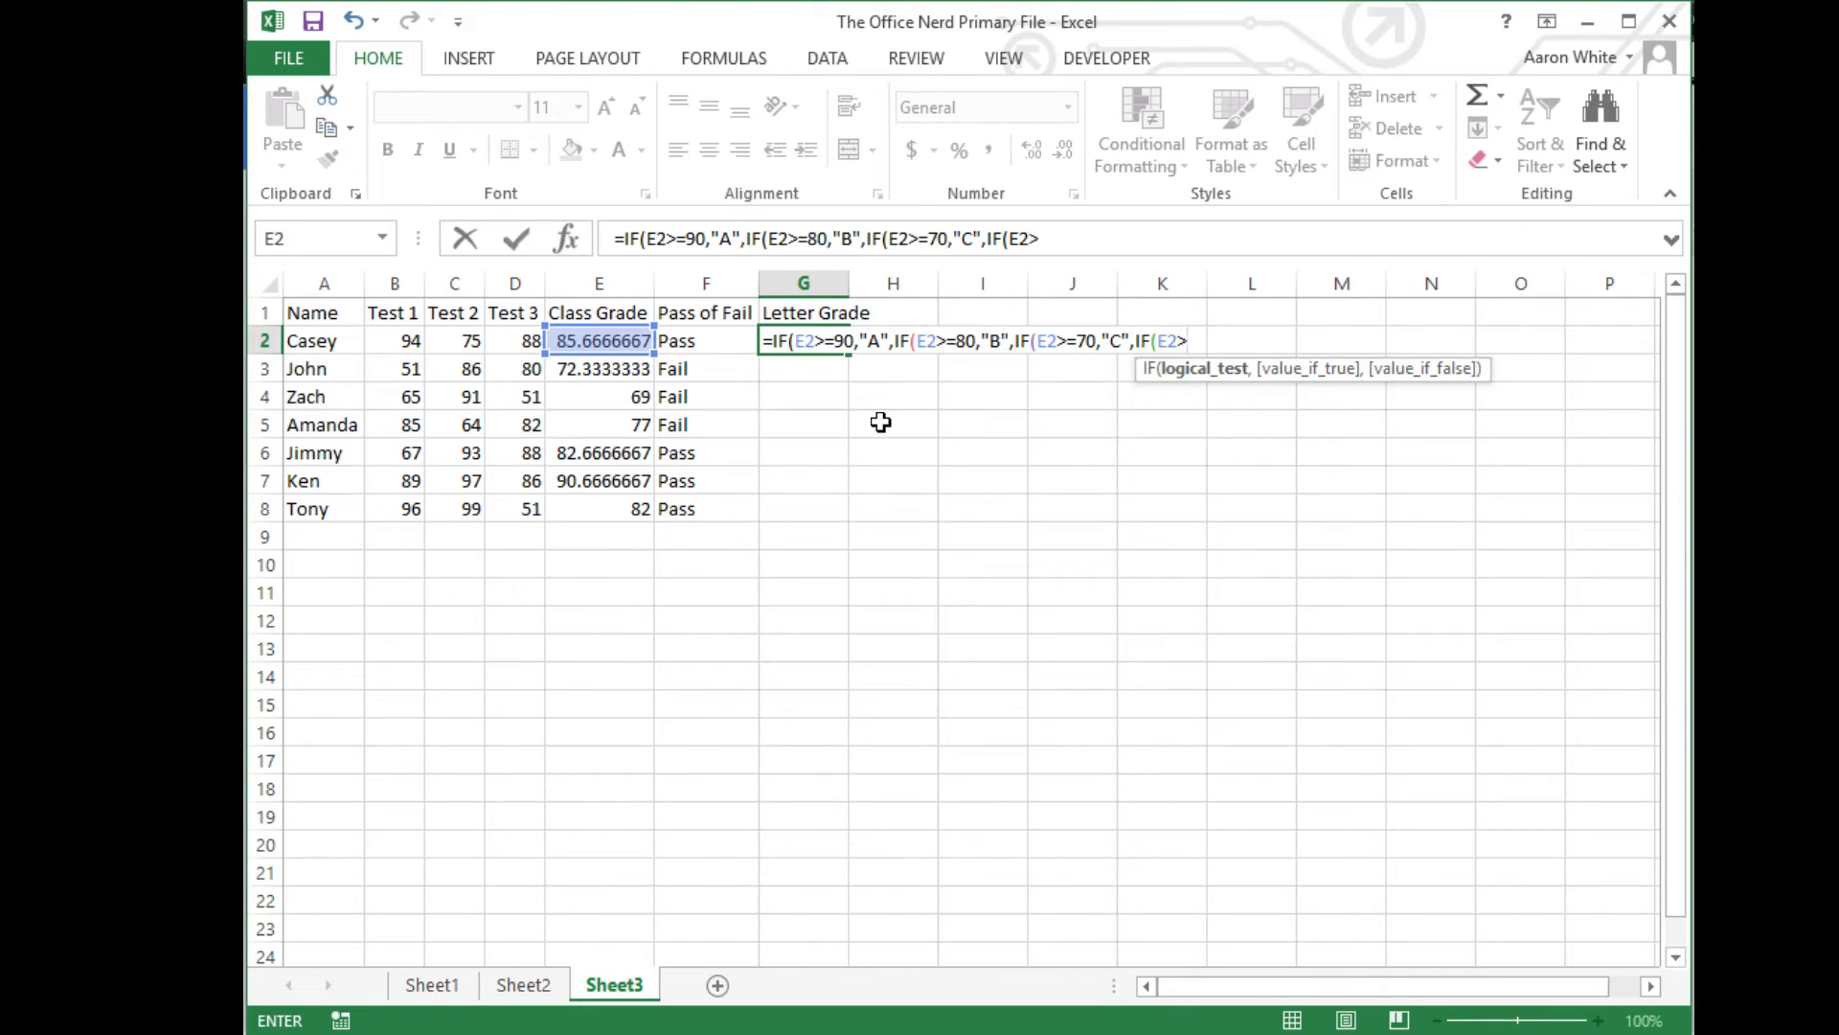
pyautogui.write('="')
pyautogui.press('BackSpace')
pyautogui.write('60,"D')
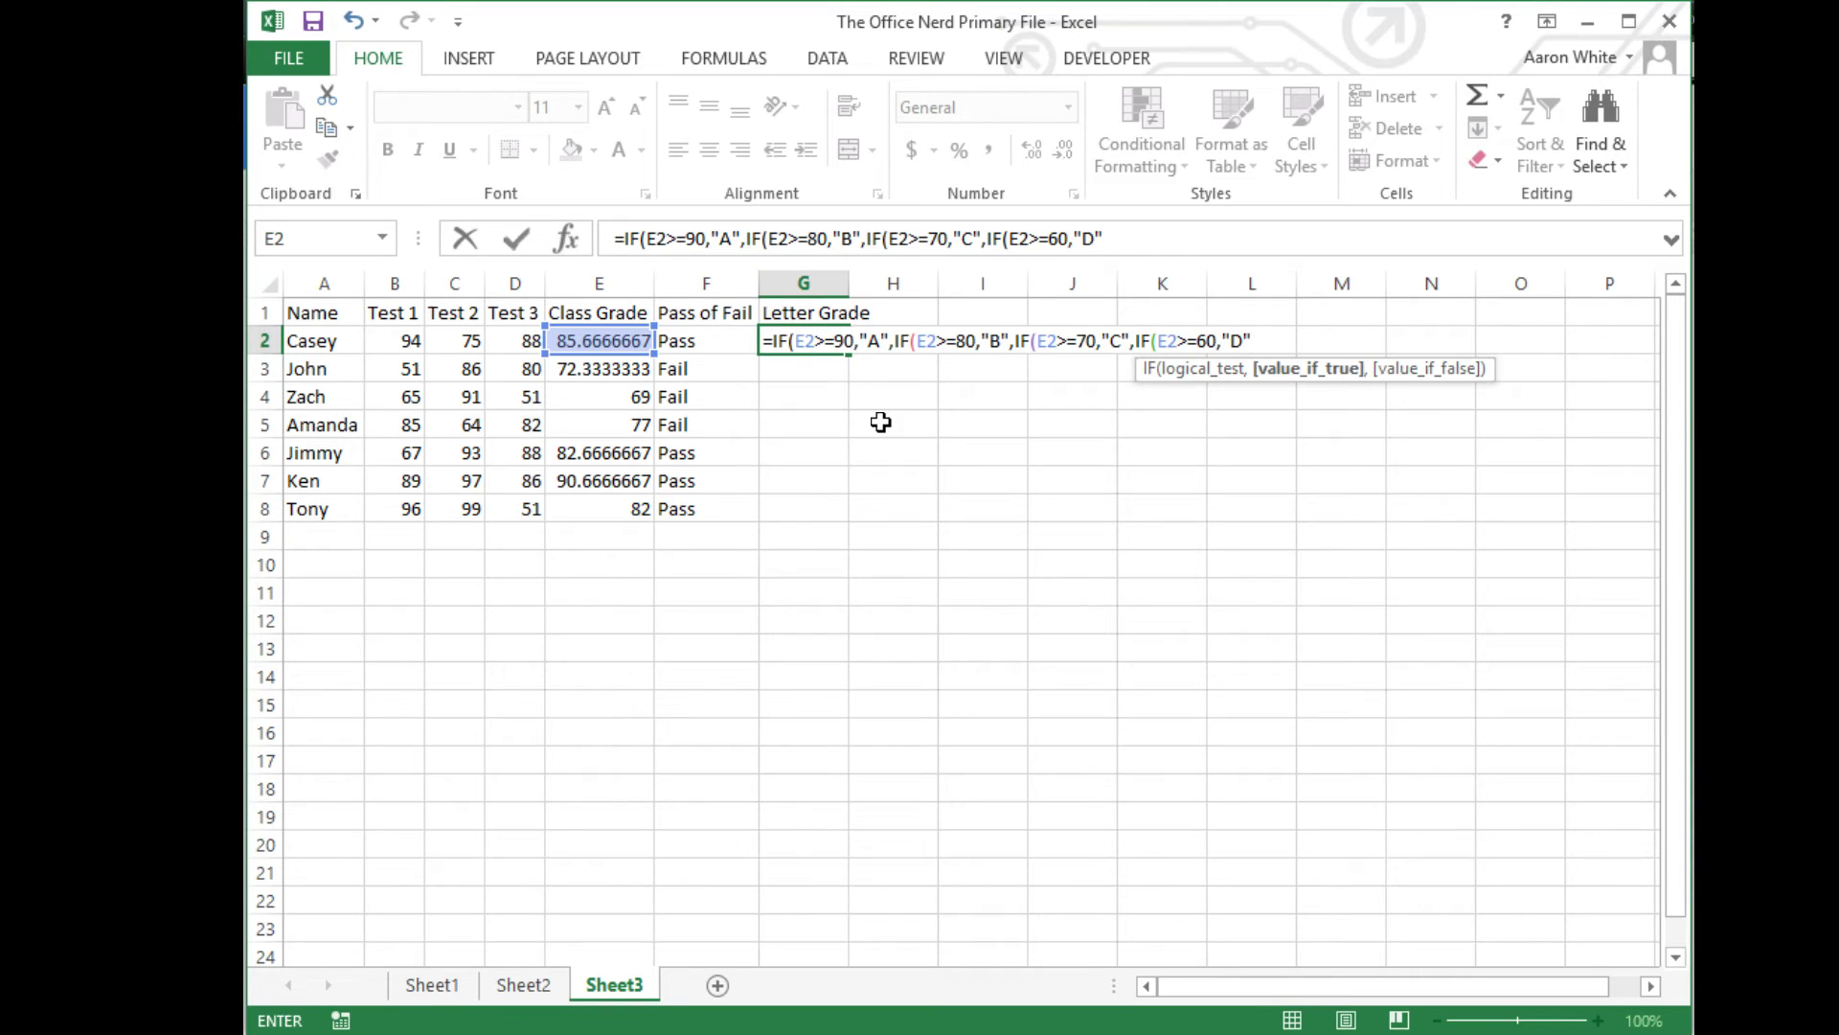
# - Close all four nested IFs in G2 with matching parentheses, check the bracket pairing, and commit the formula
pyautogui.write('")')
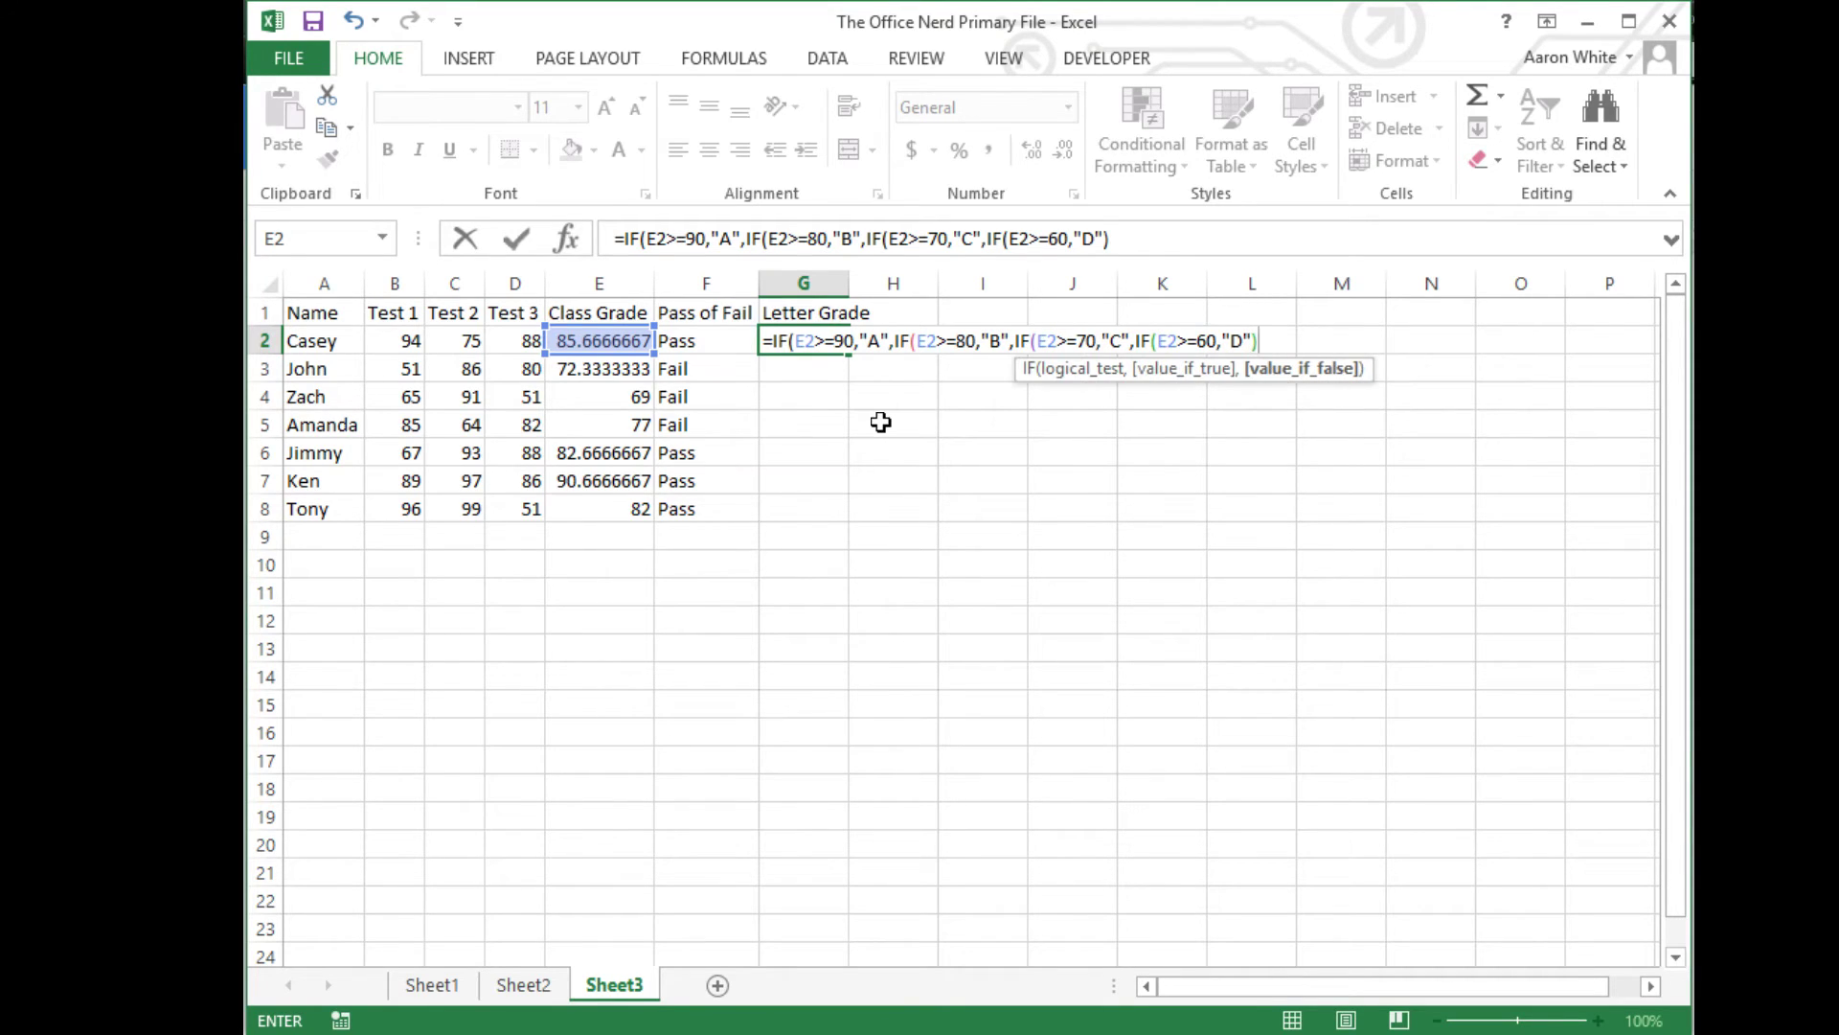
pyautogui.write(')))')
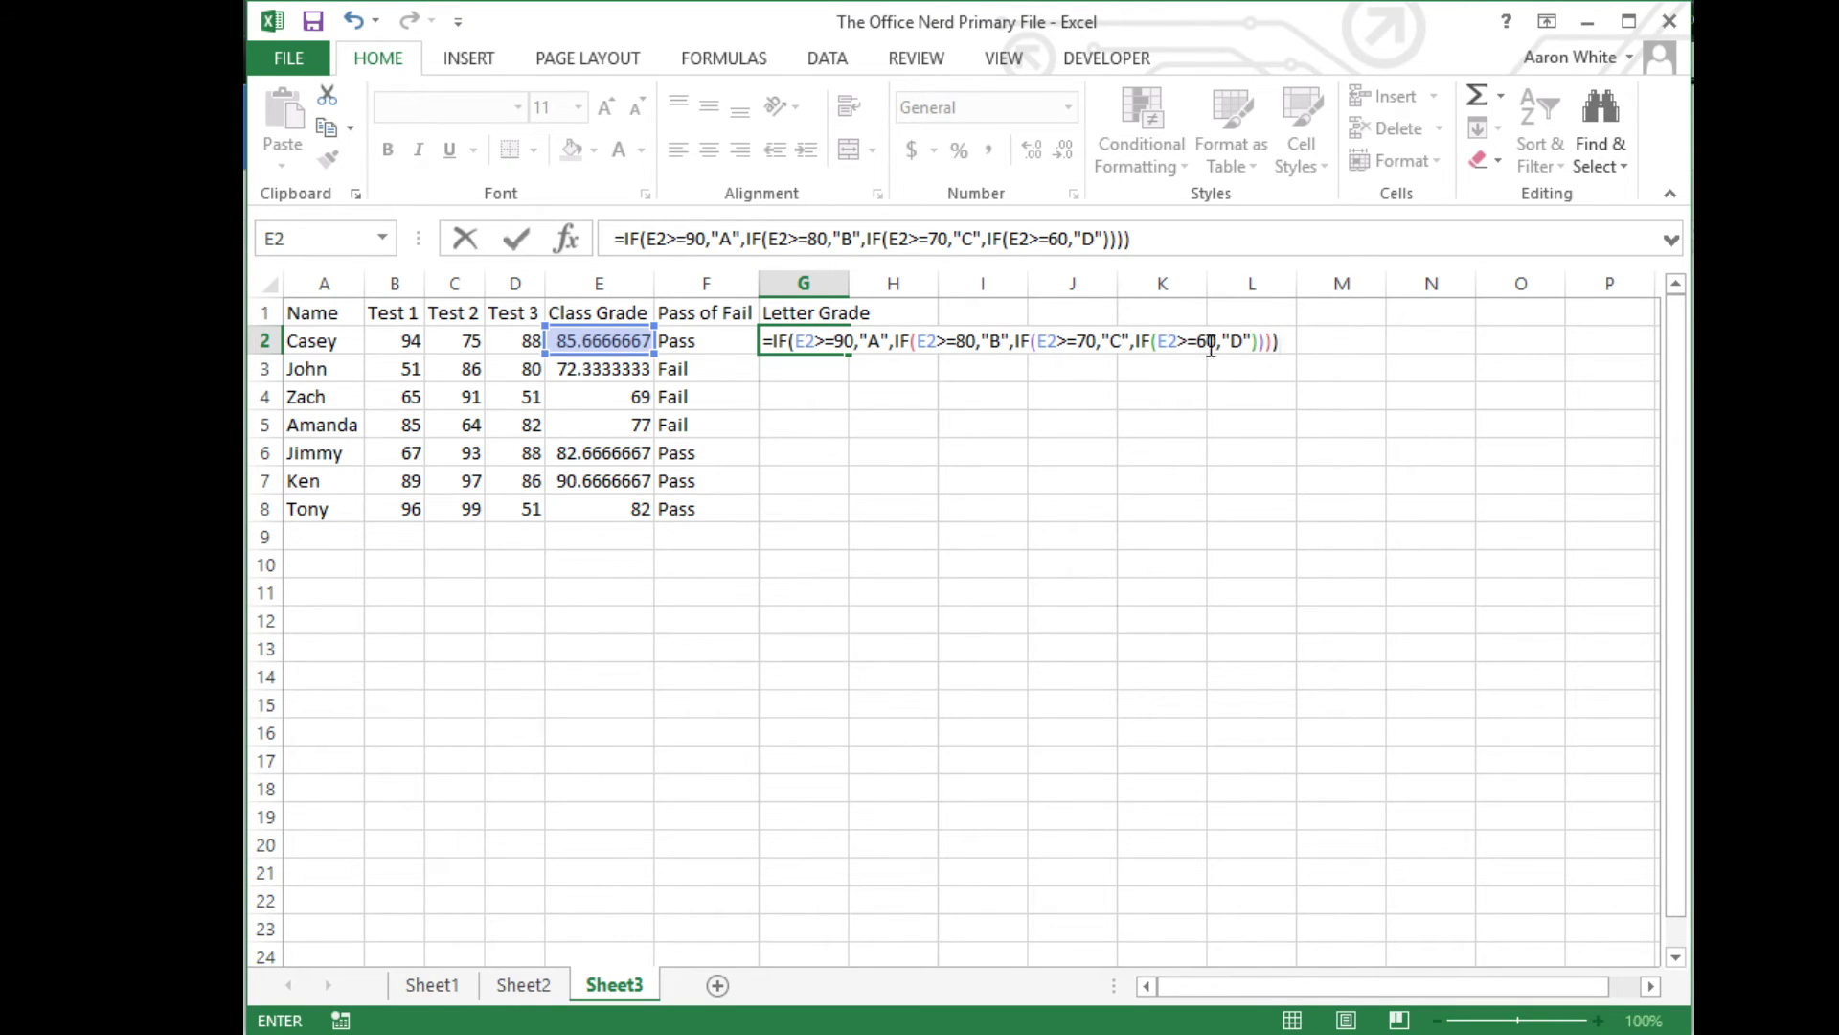
pyautogui.click(1260, 341)
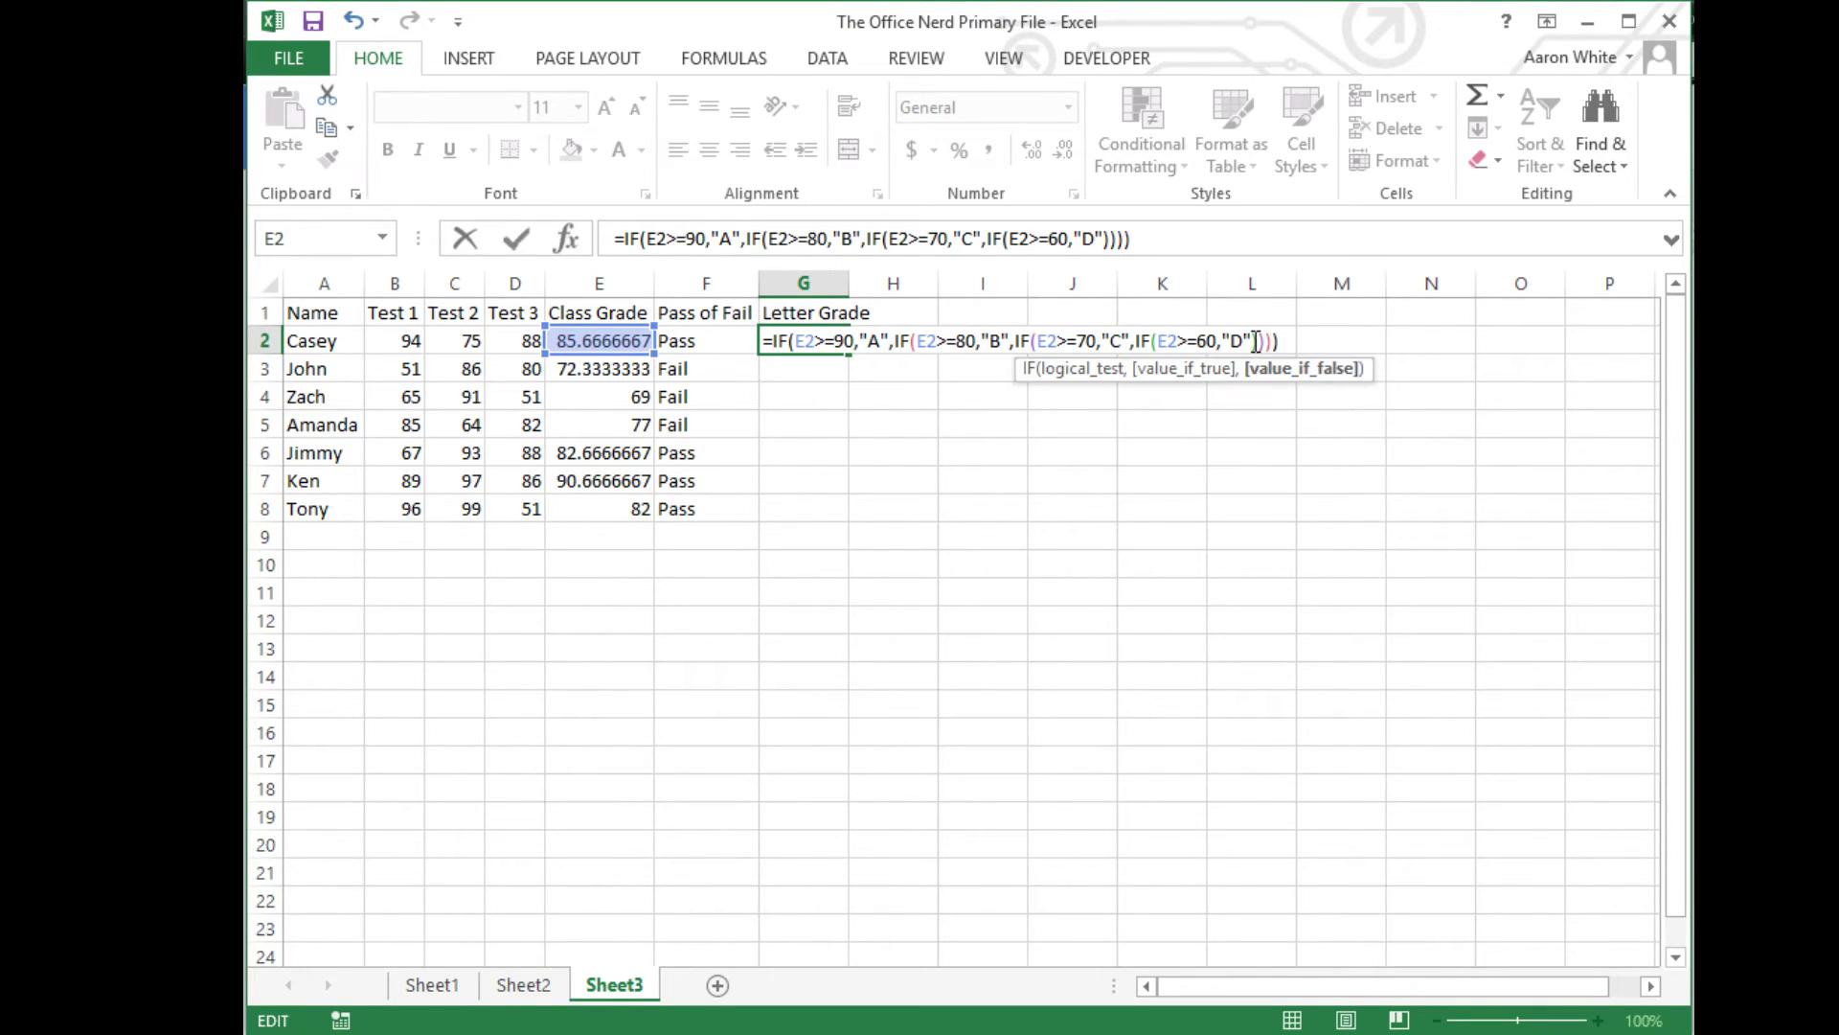
pyautogui.click(1254, 342)
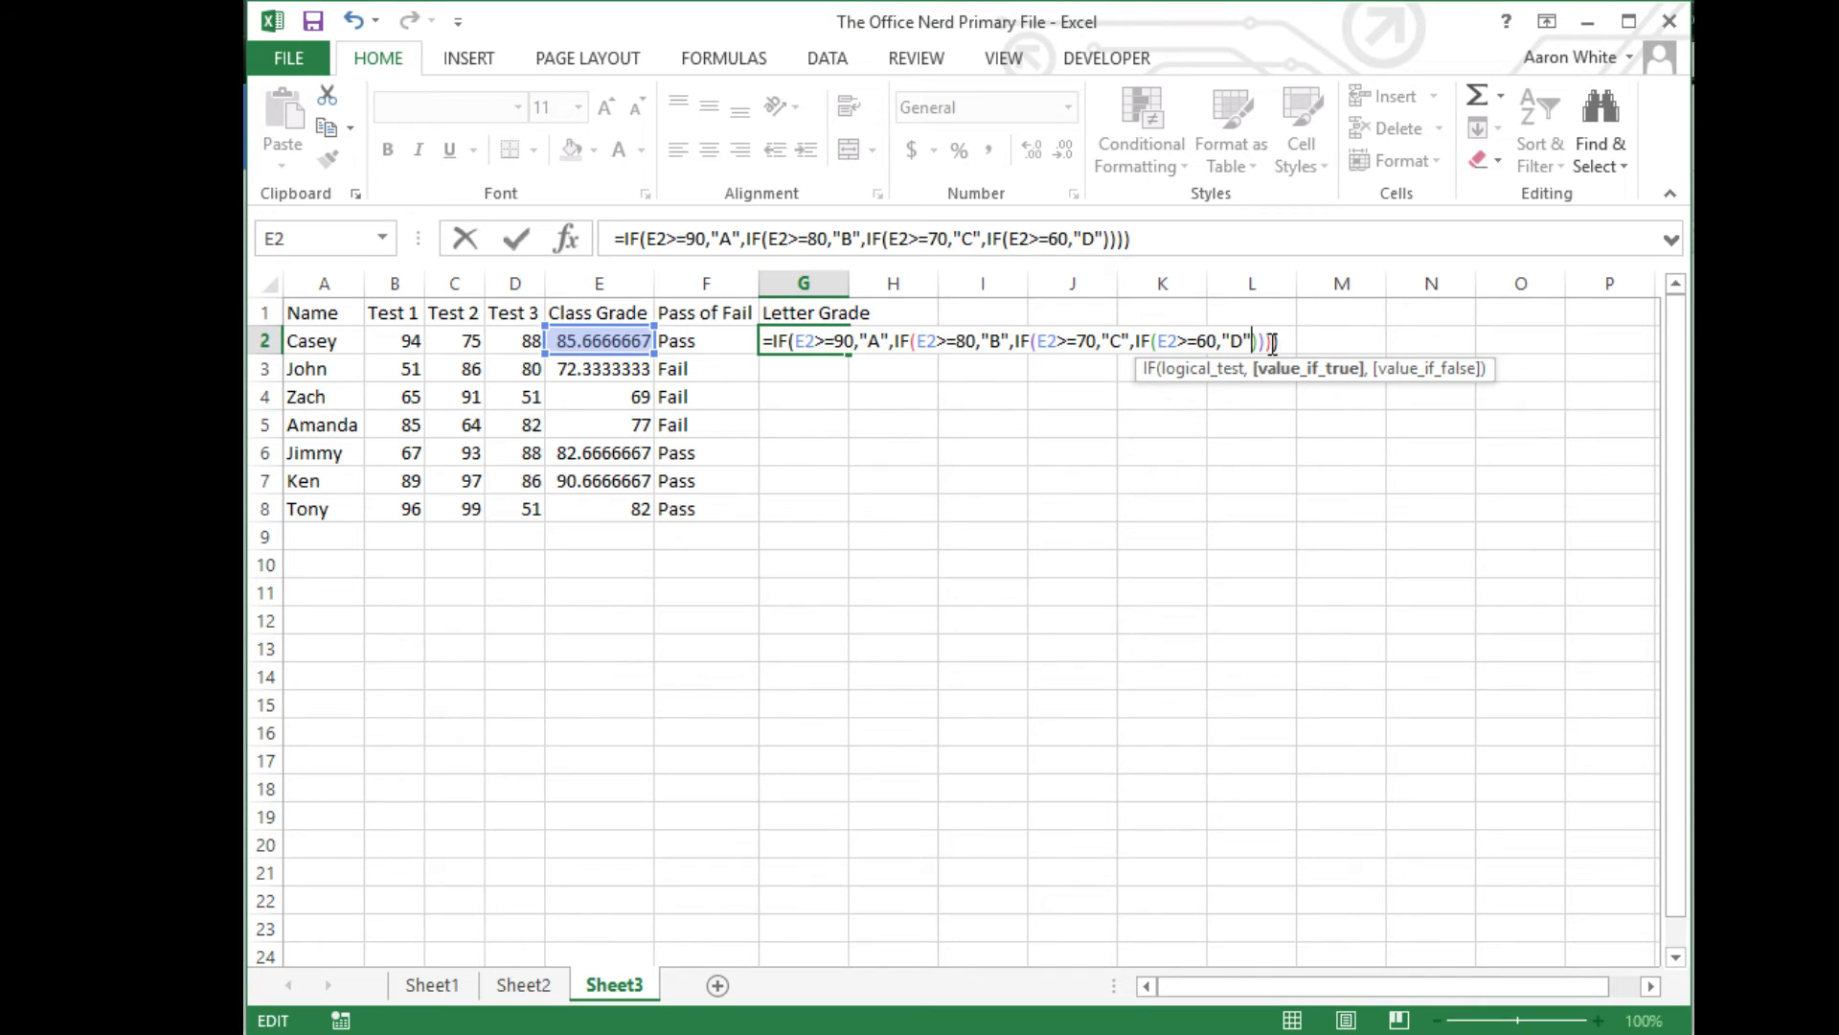
pyautogui.click(1280, 343)
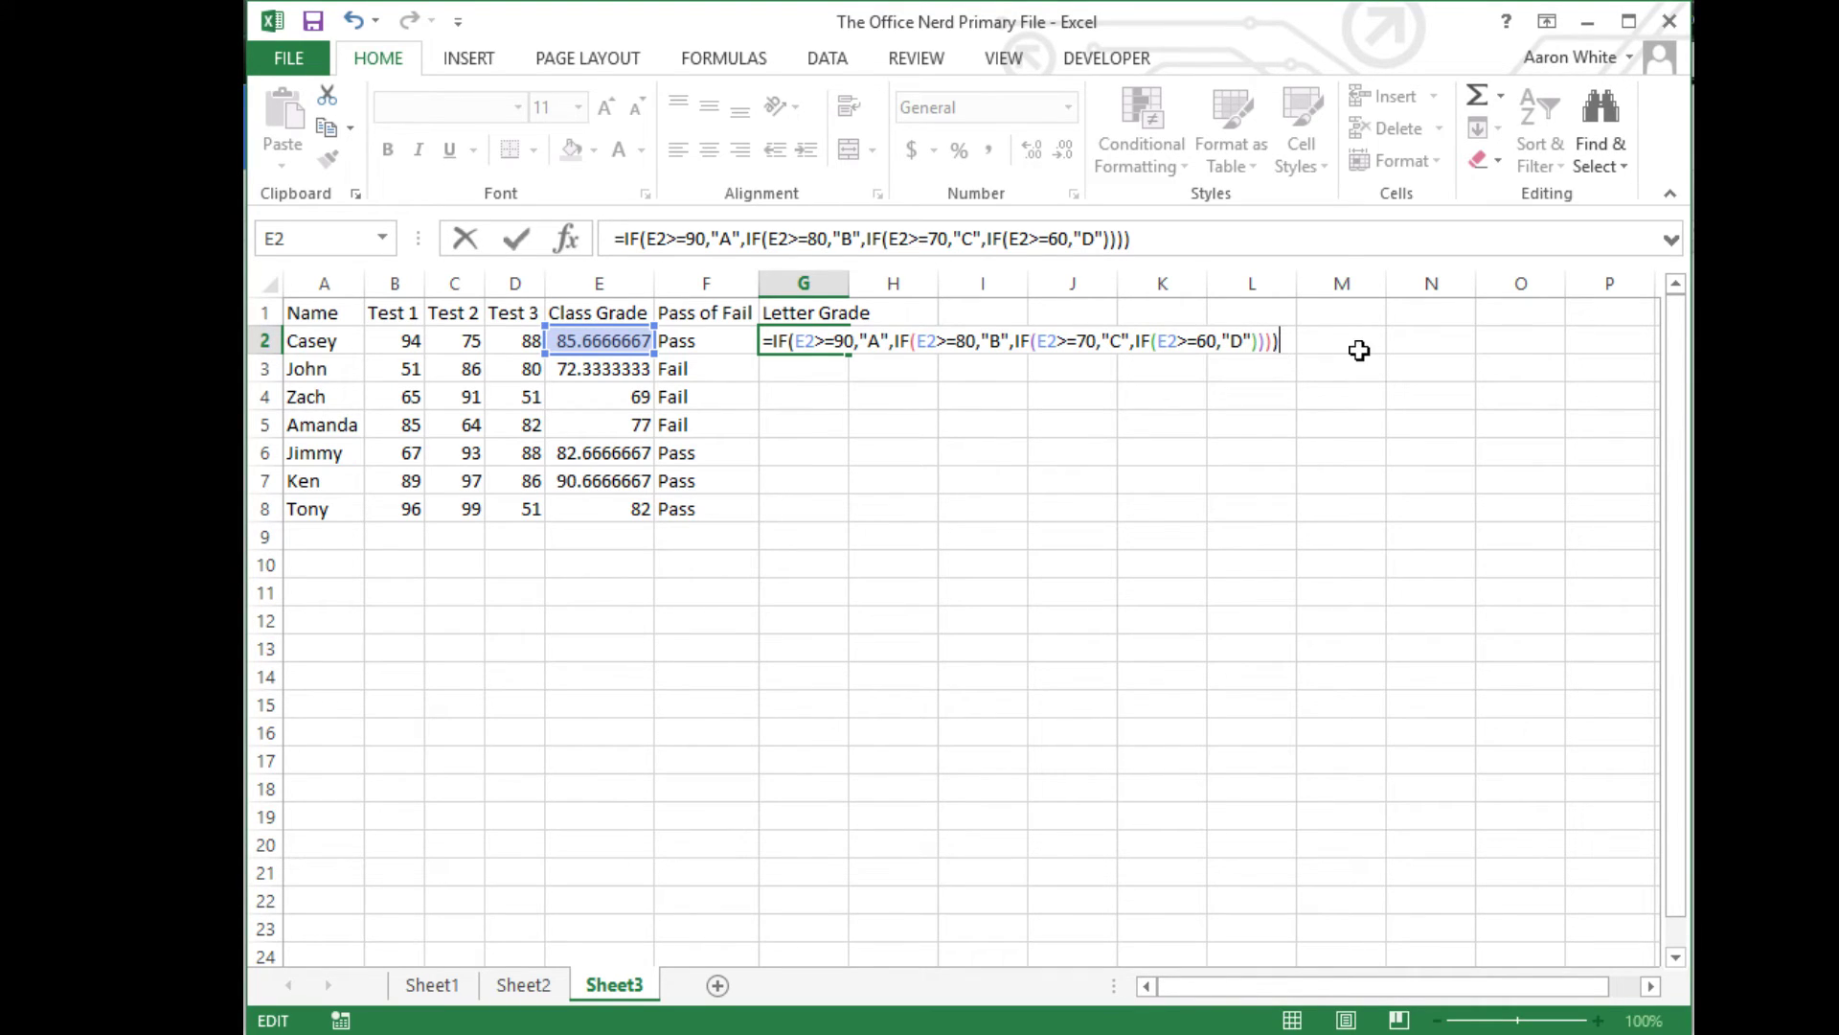
pyautogui.press('Return')
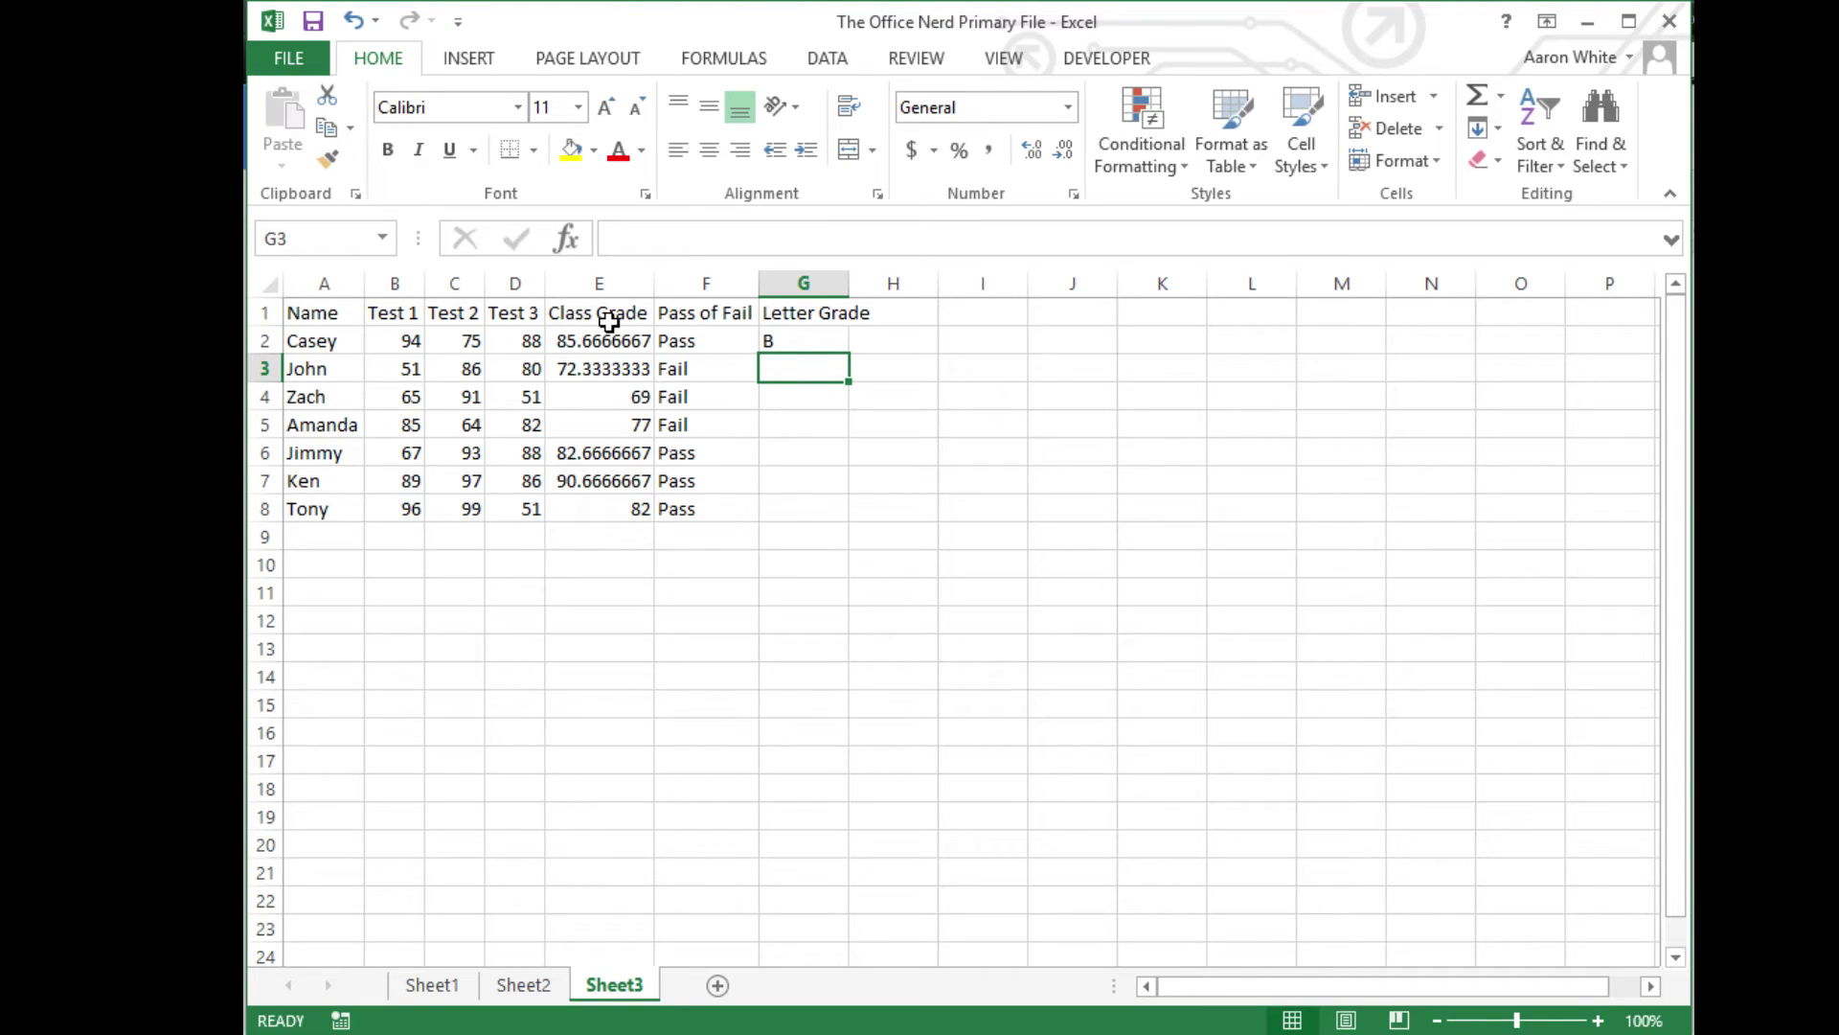
# - Fill the letter grade formula from G2 down through G8 and check the copy in G4
pyautogui.click(800, 340)
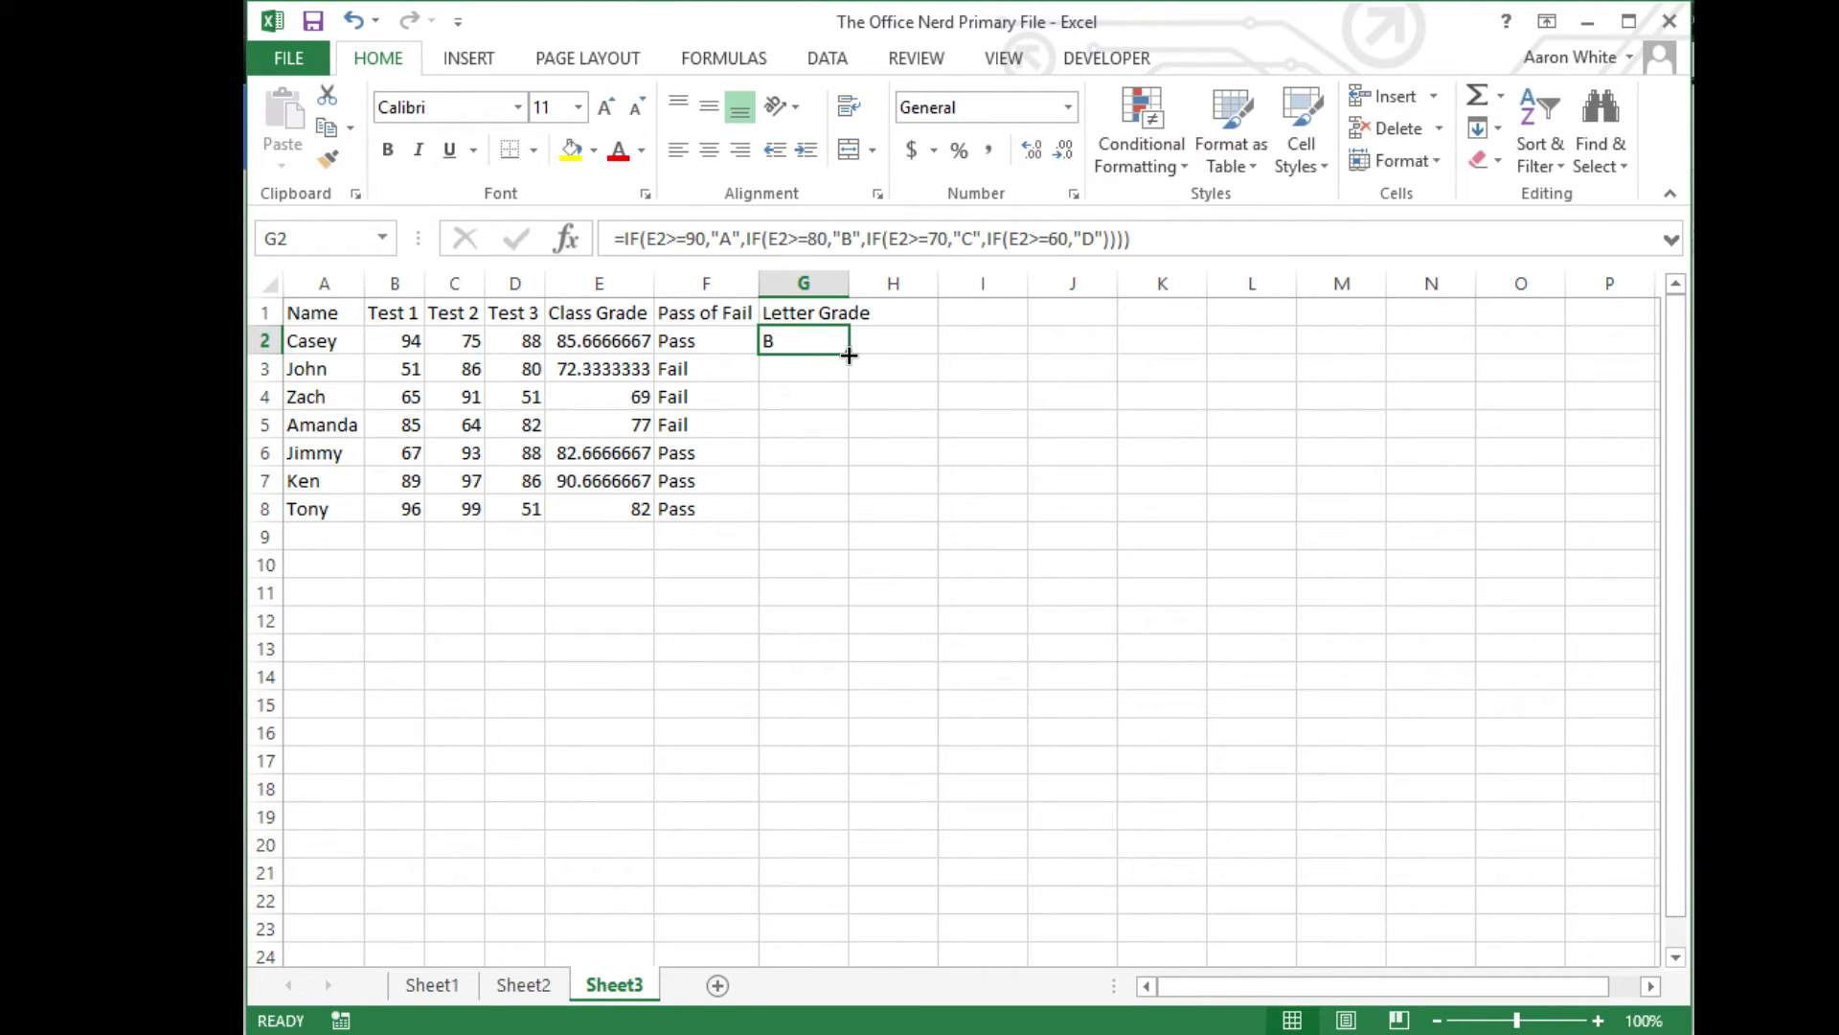
pyautogui.moveTo(849, 353); pyautogui.dragTo(817, 511)
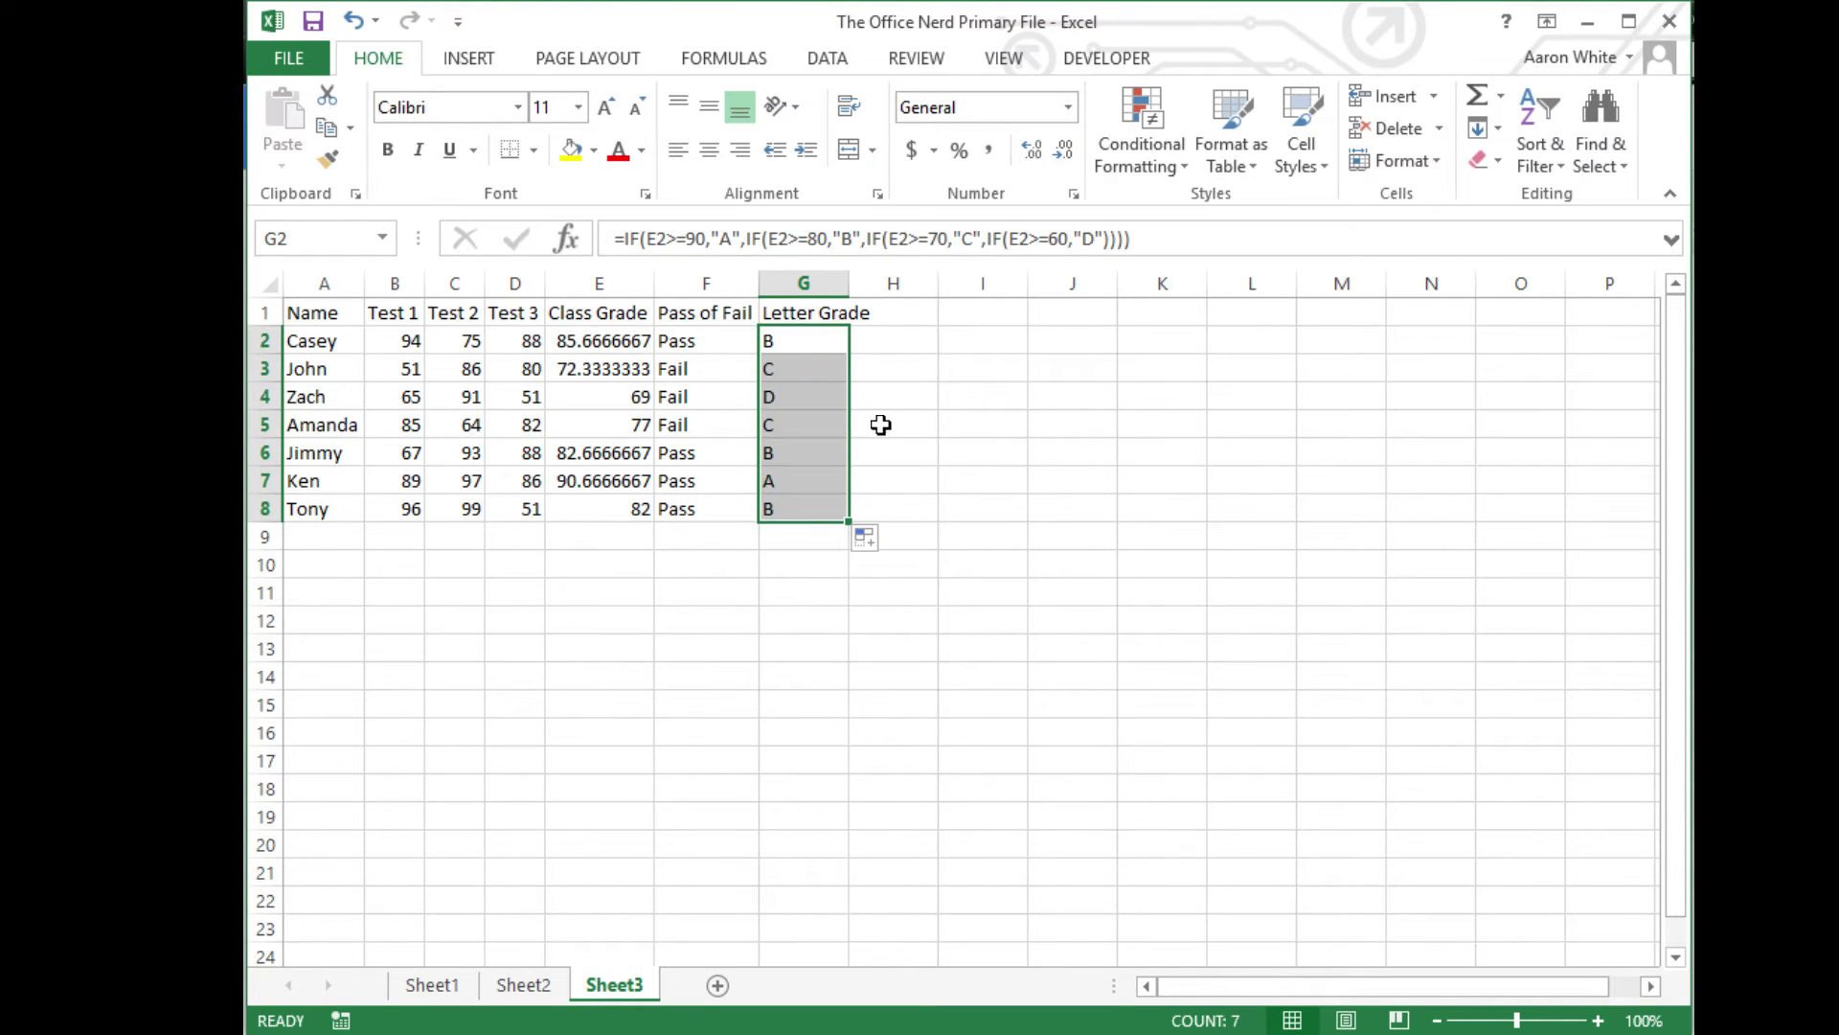
pyautogui.click(879, 422)
pyautogui.click(803, 400)
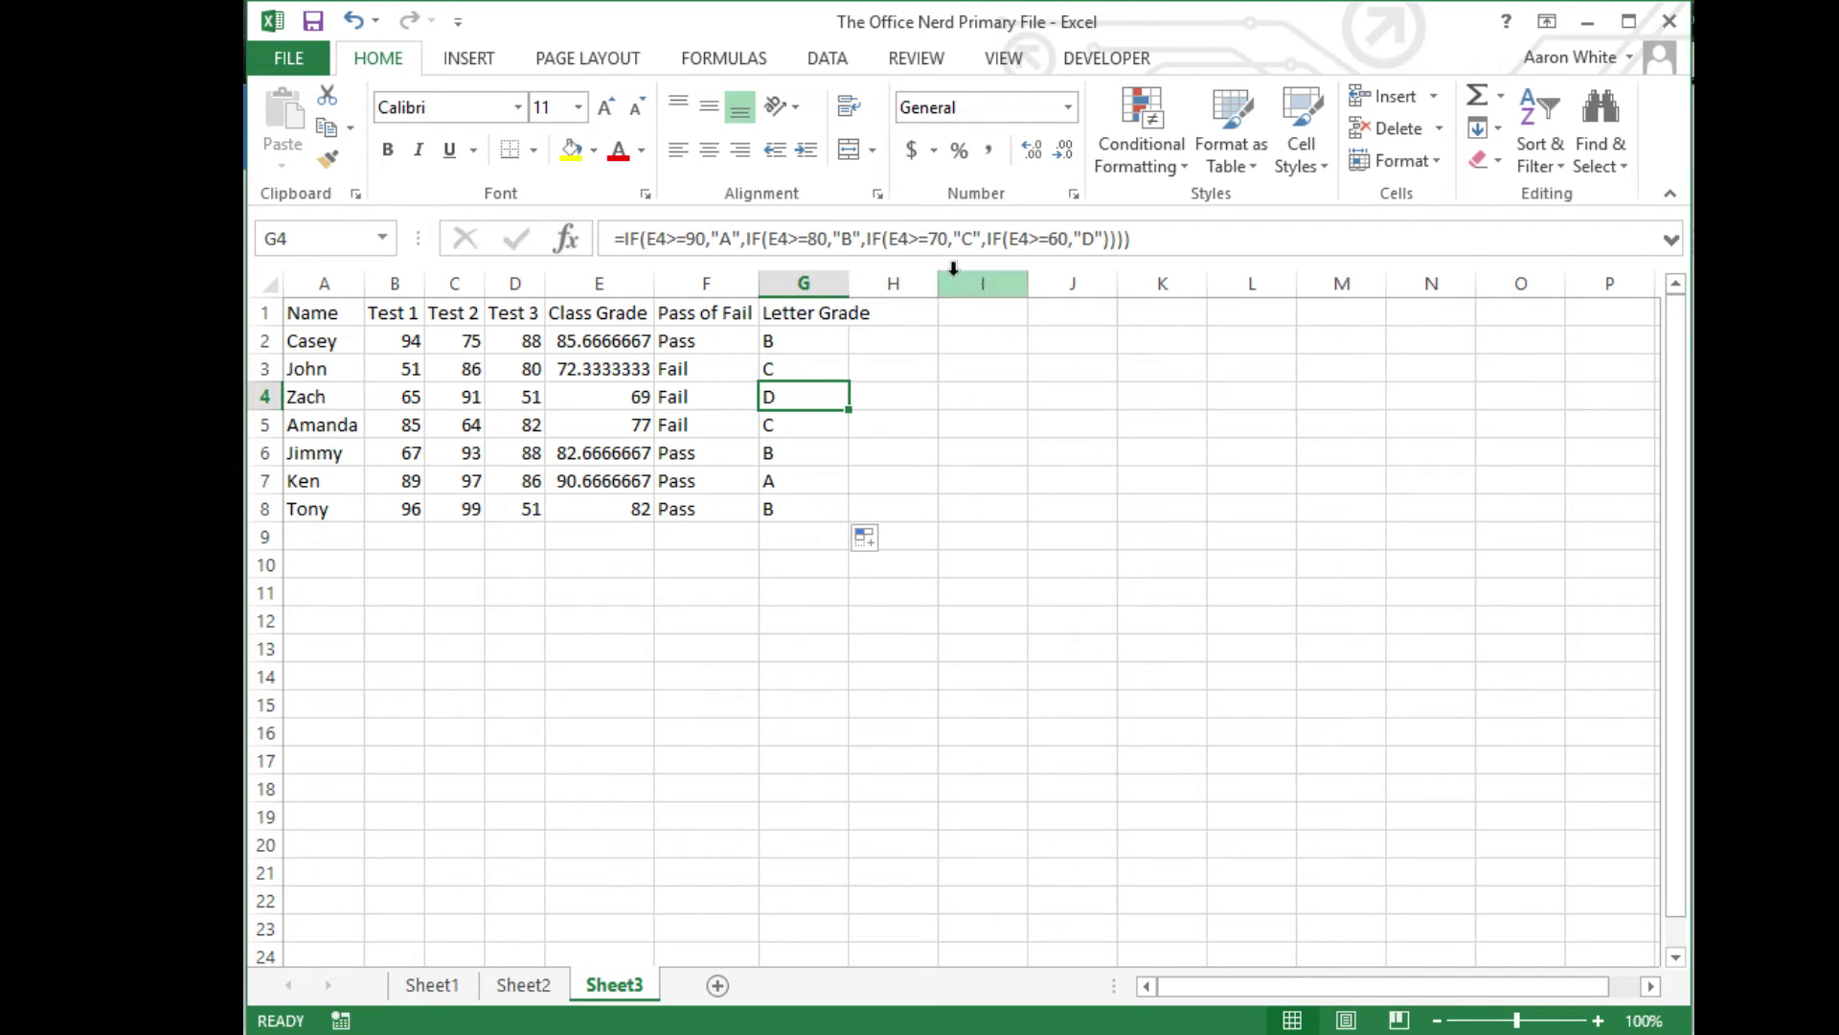
# - Review the nested IF conditions and letter results in G4 and G2, along with the class grade formula in E2
pyautogui.click(969, 240)
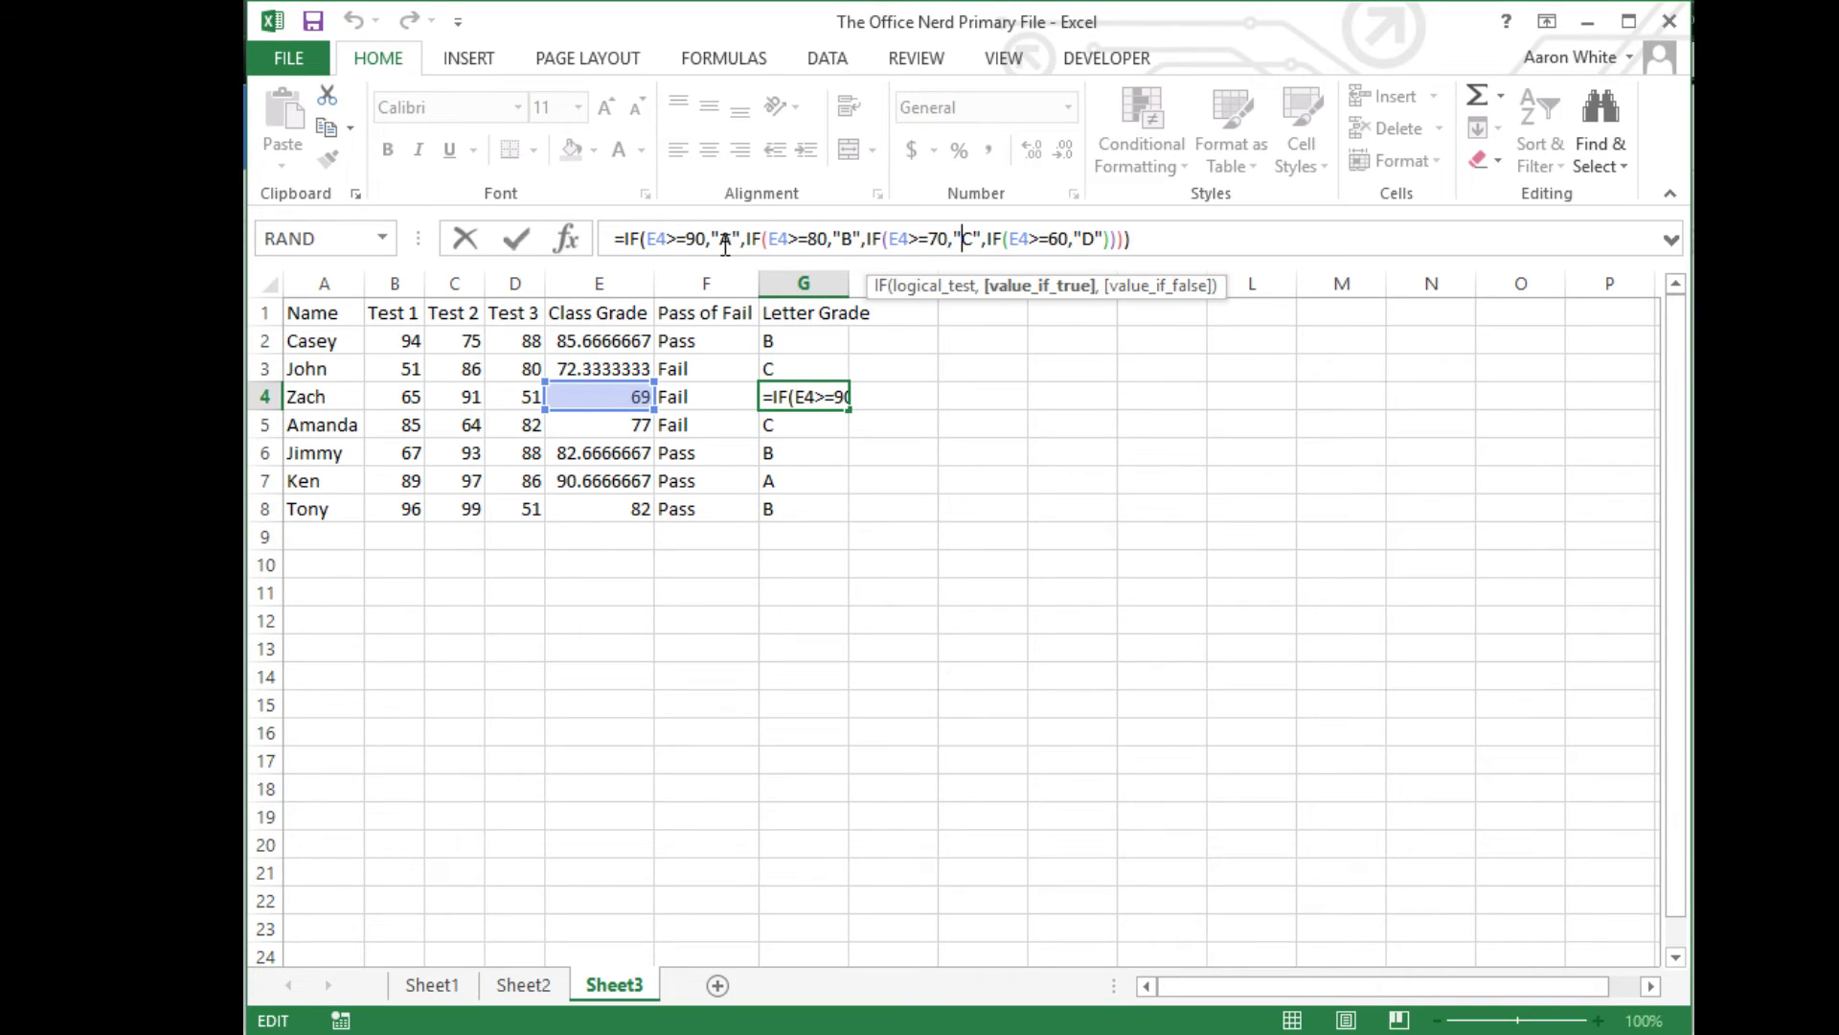
pyautogui.click(673, 237)
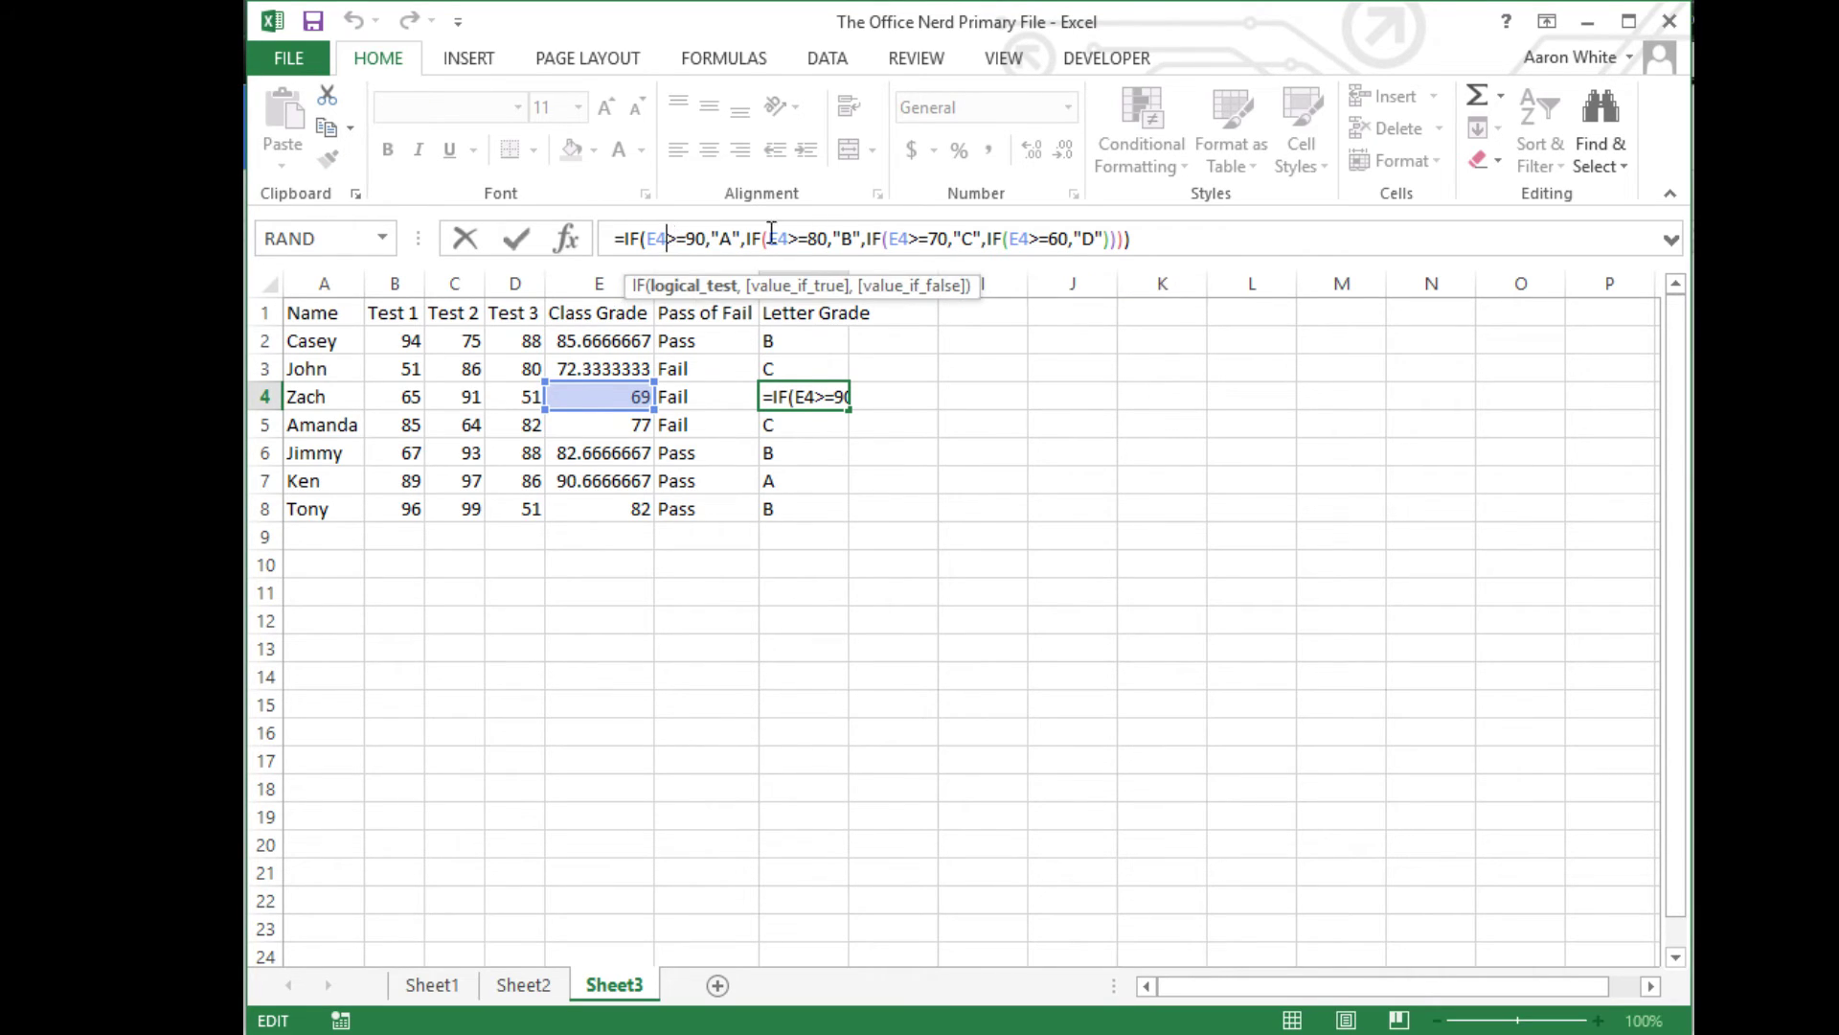
pyautogui.click(830, 233)
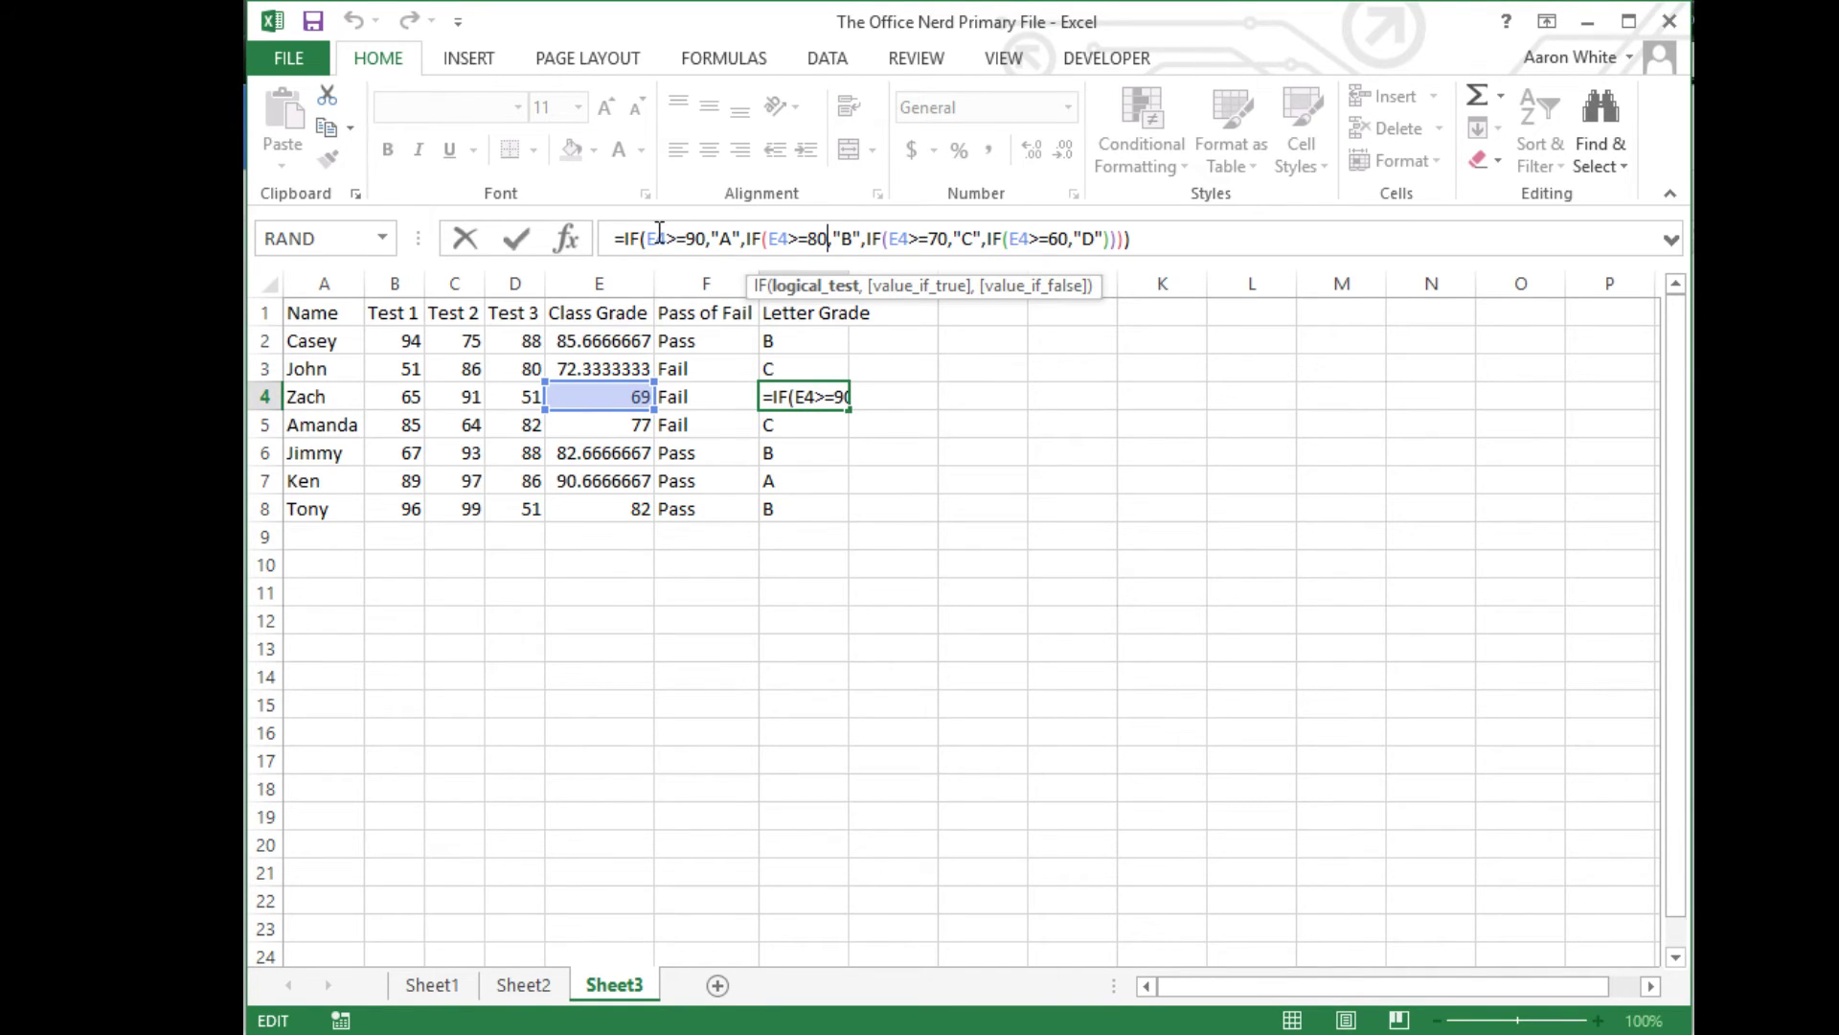
pyautogui.click(606, 342)
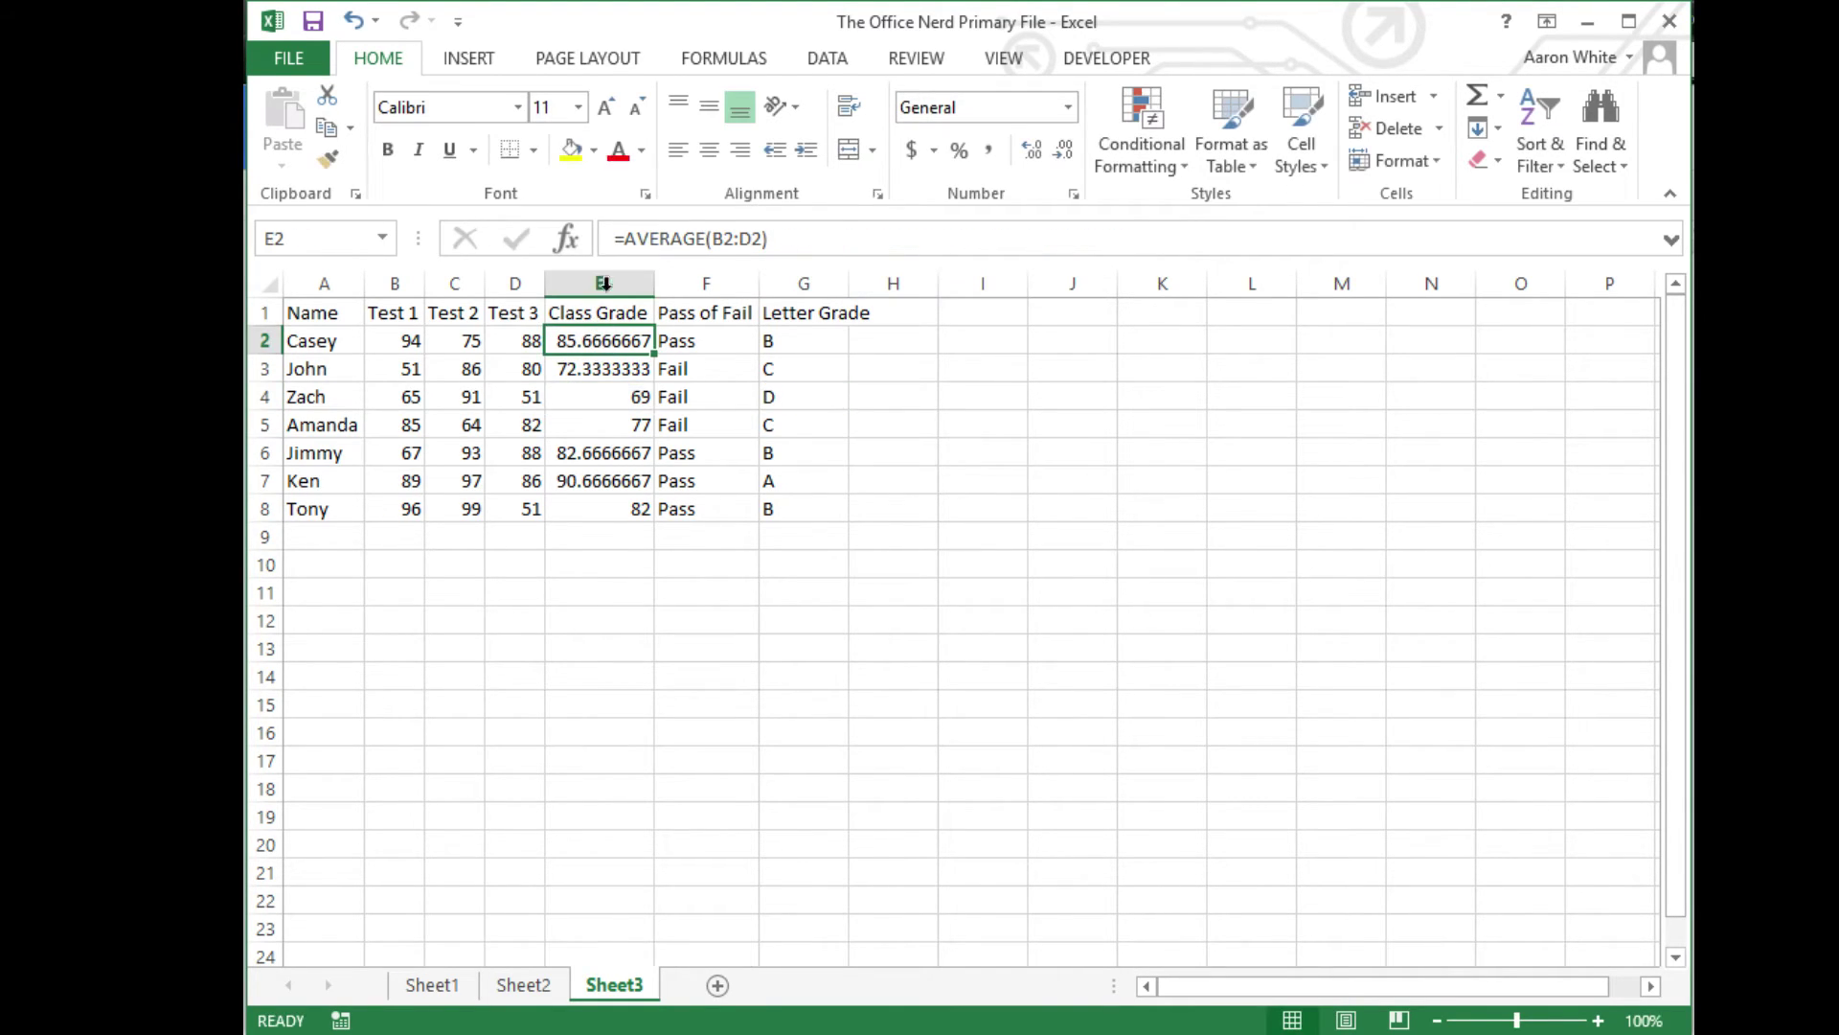
pyautogui.doubleClick(772, 342)
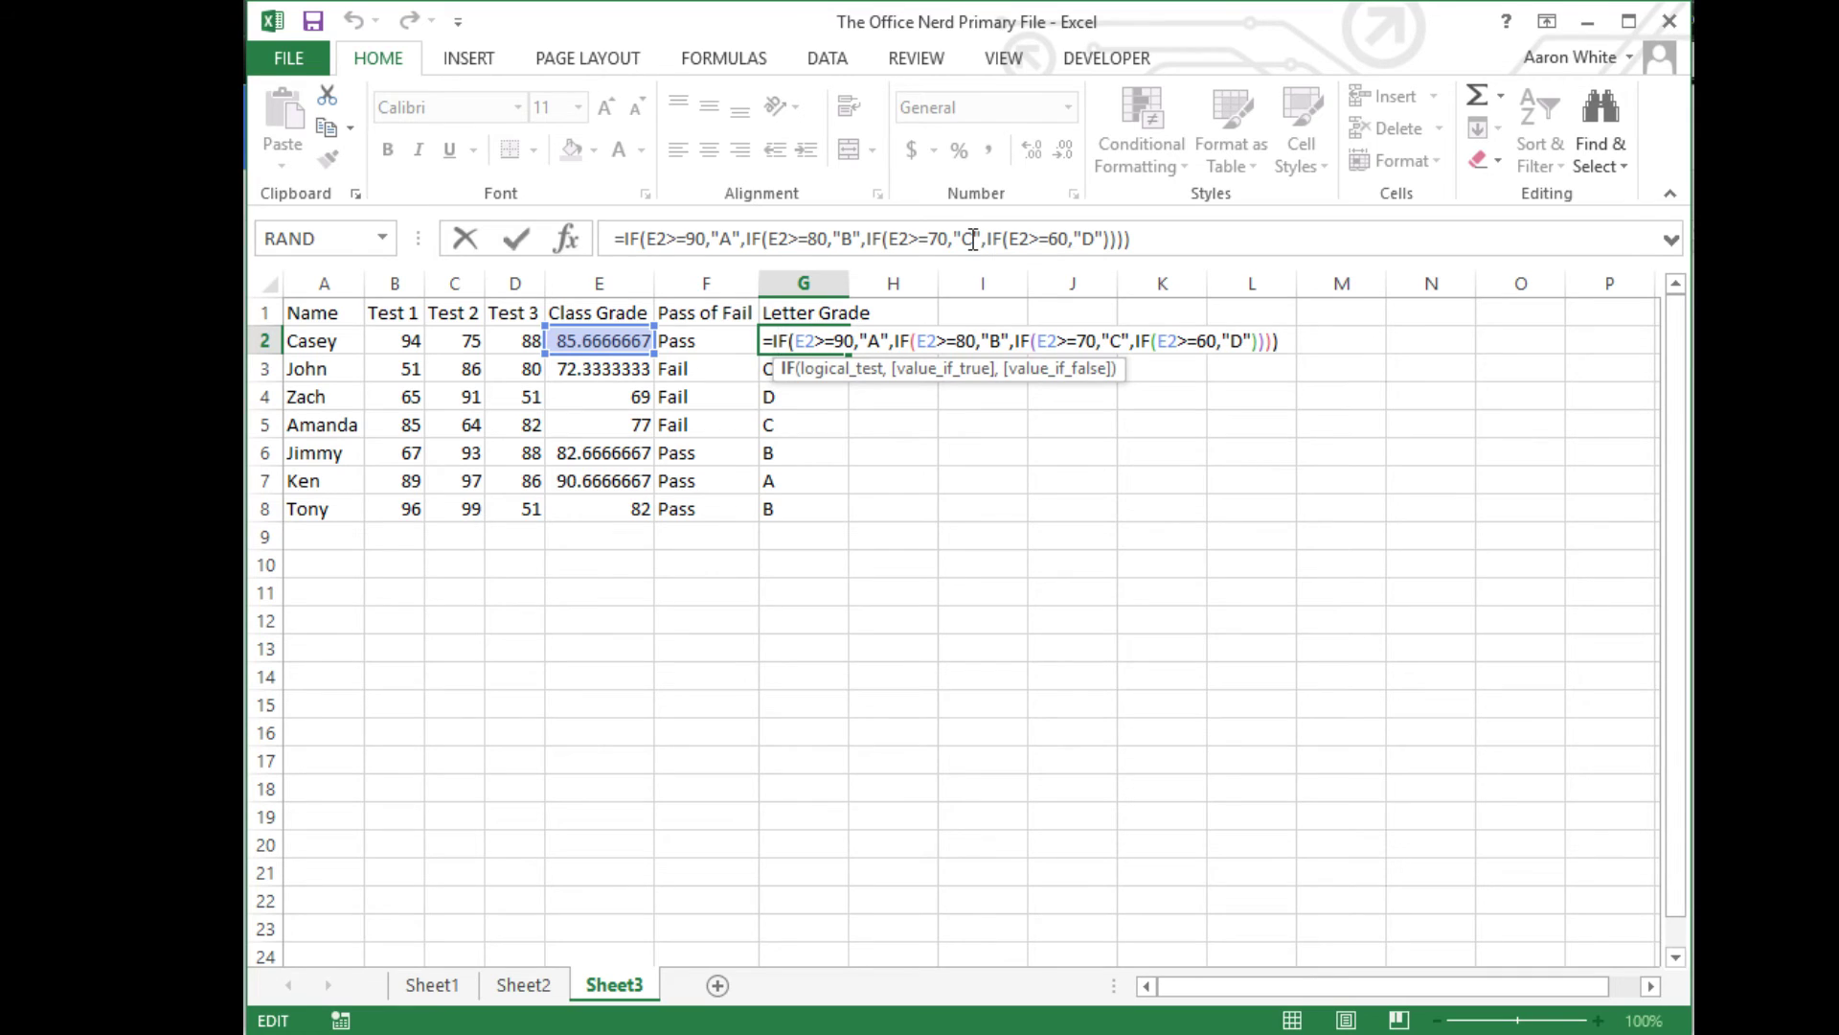
pyautogui.click(973, 240)
pyautogui.press('Return')
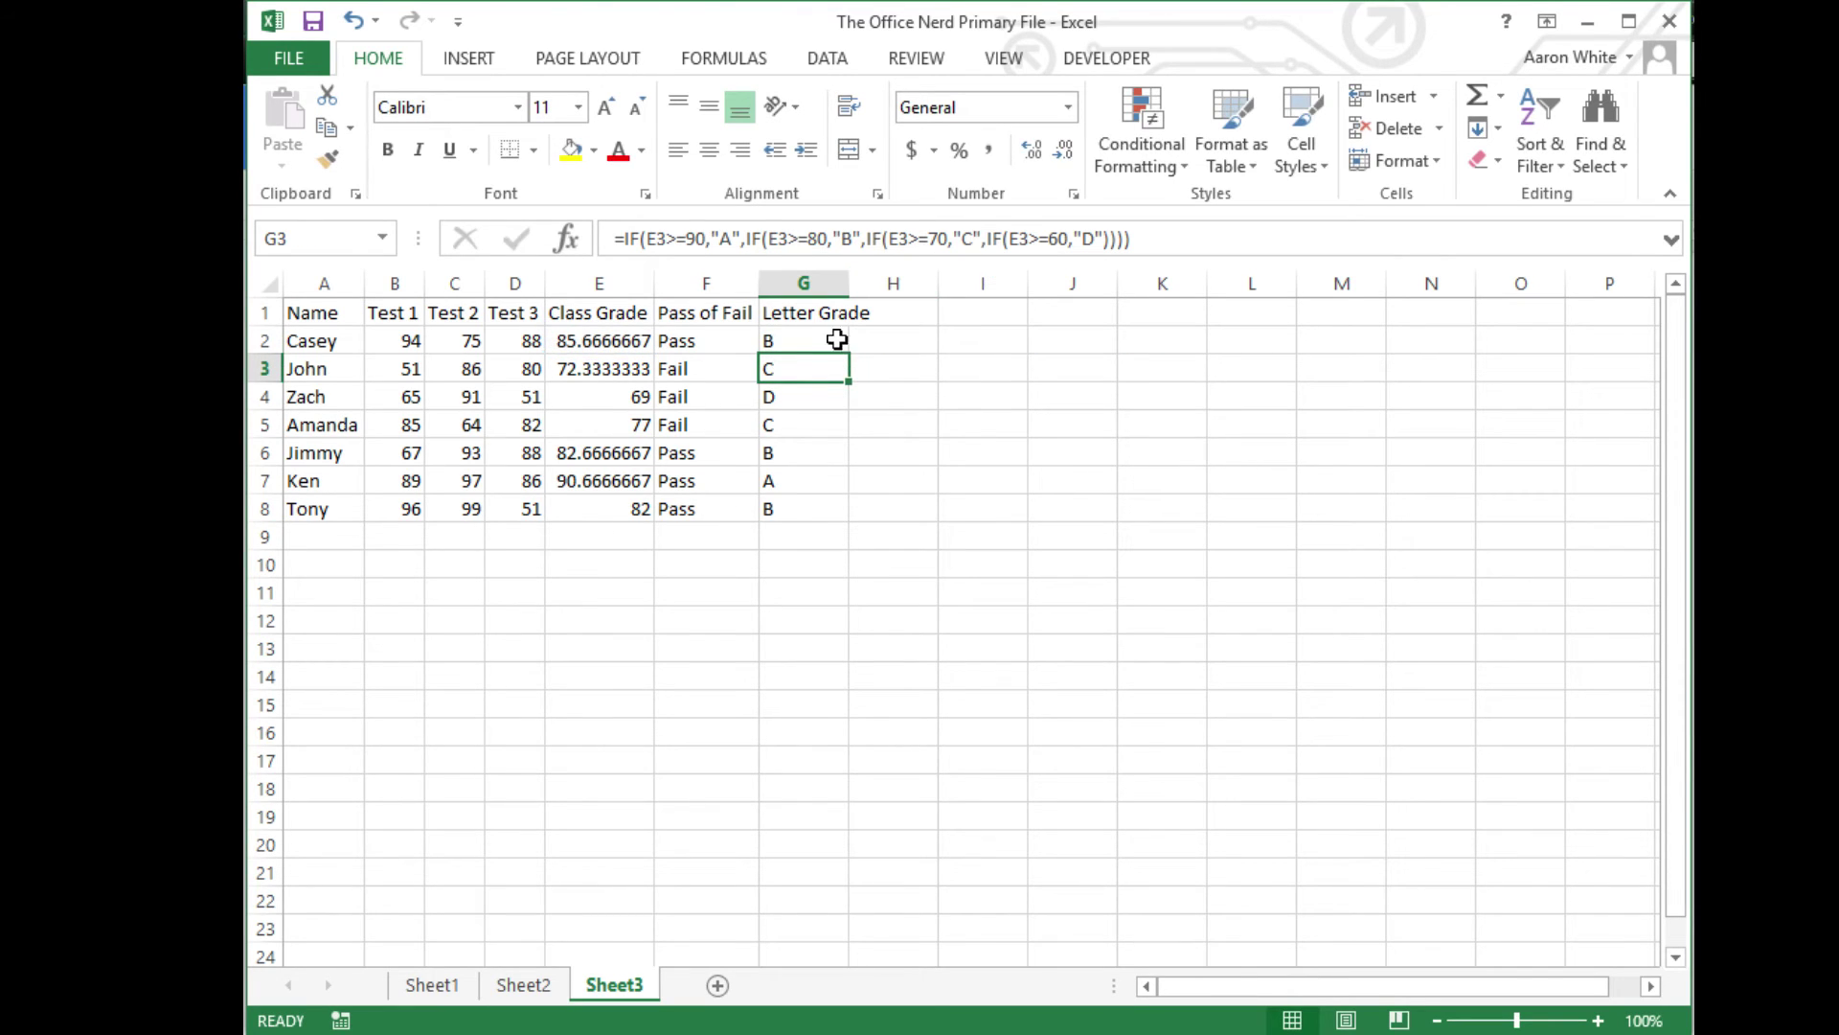
pyautogui.click(809, 343)
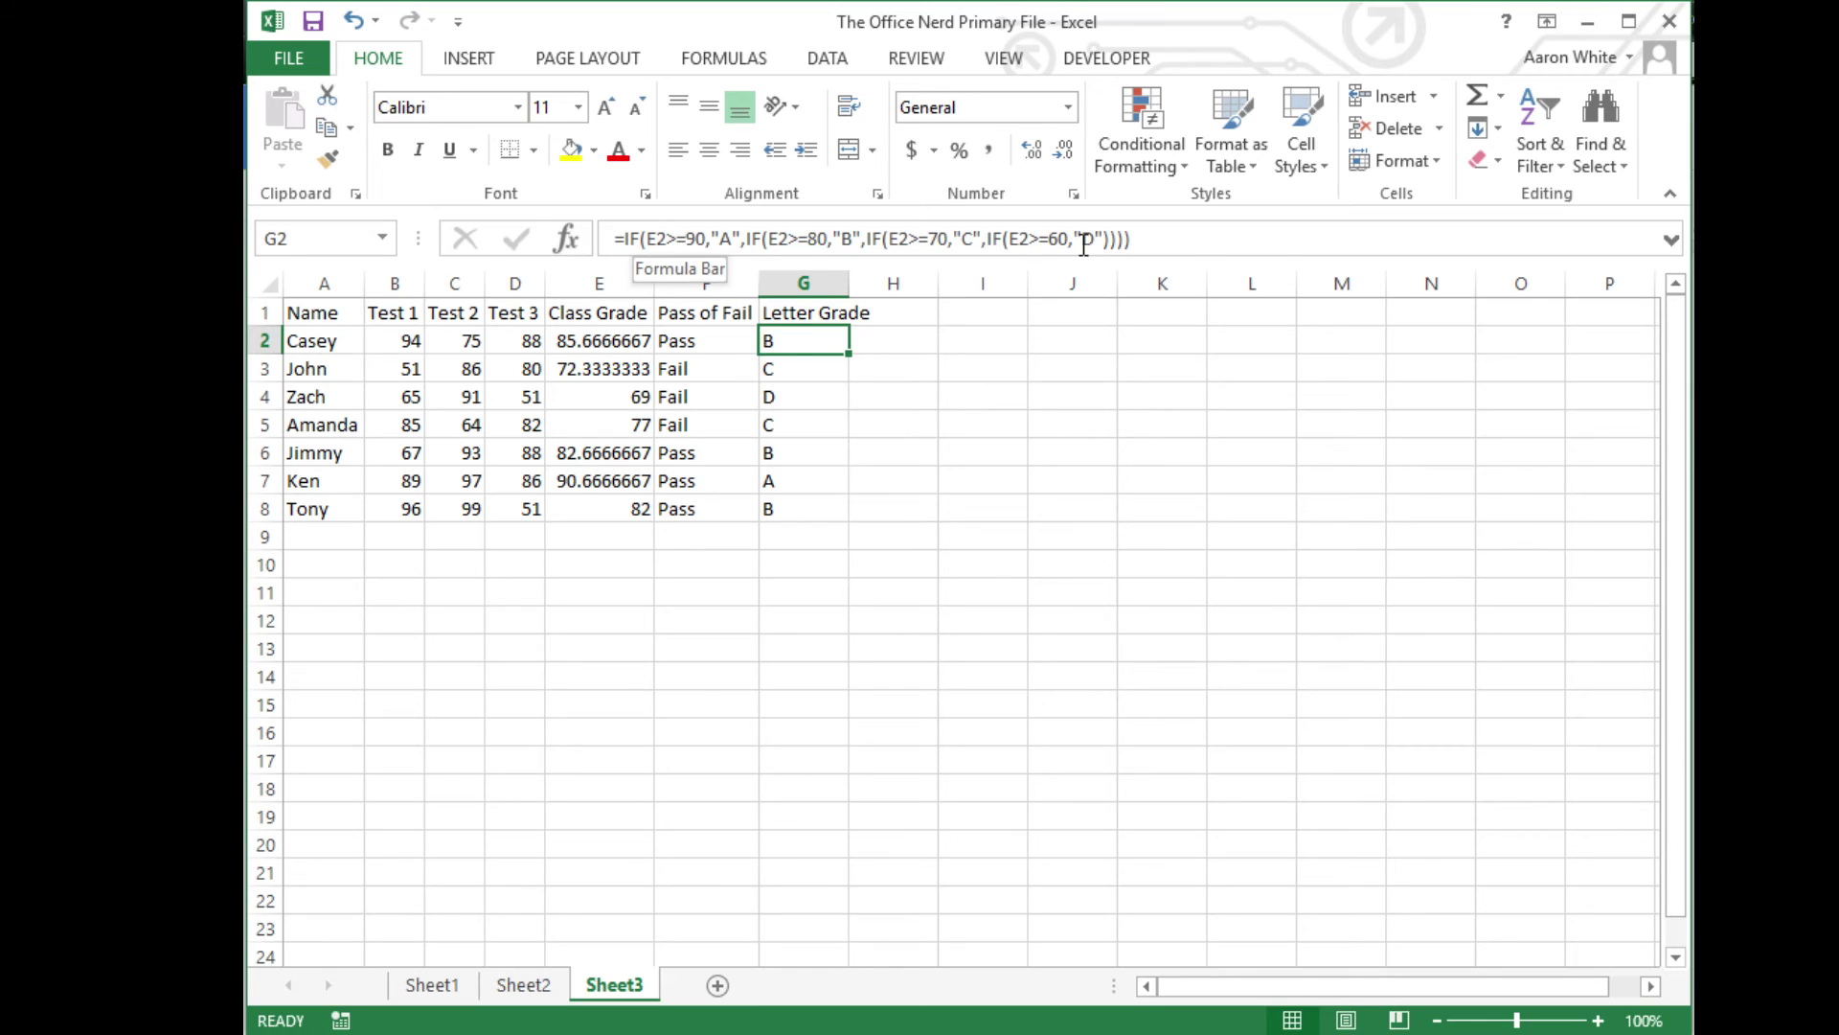
pyautogui.click(910, 366)
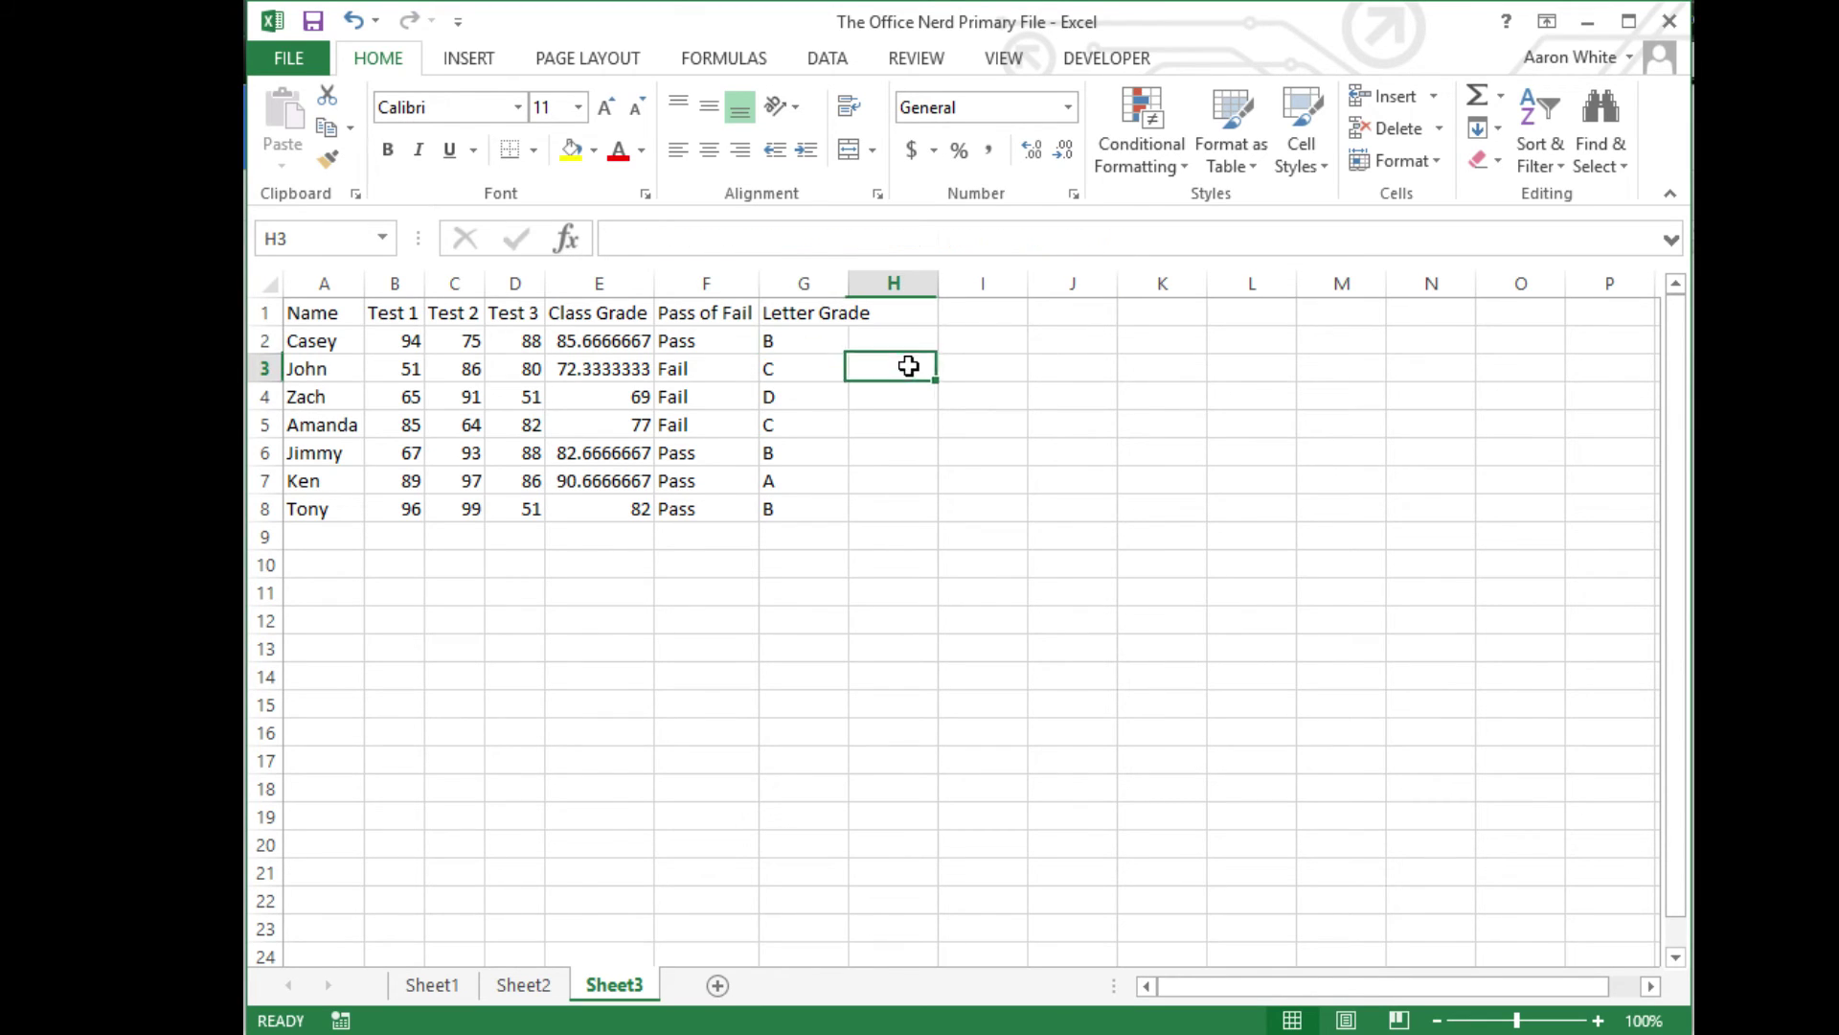
pyautogui.click(813, 339)
pyautogui.doubleClick(832, 341)
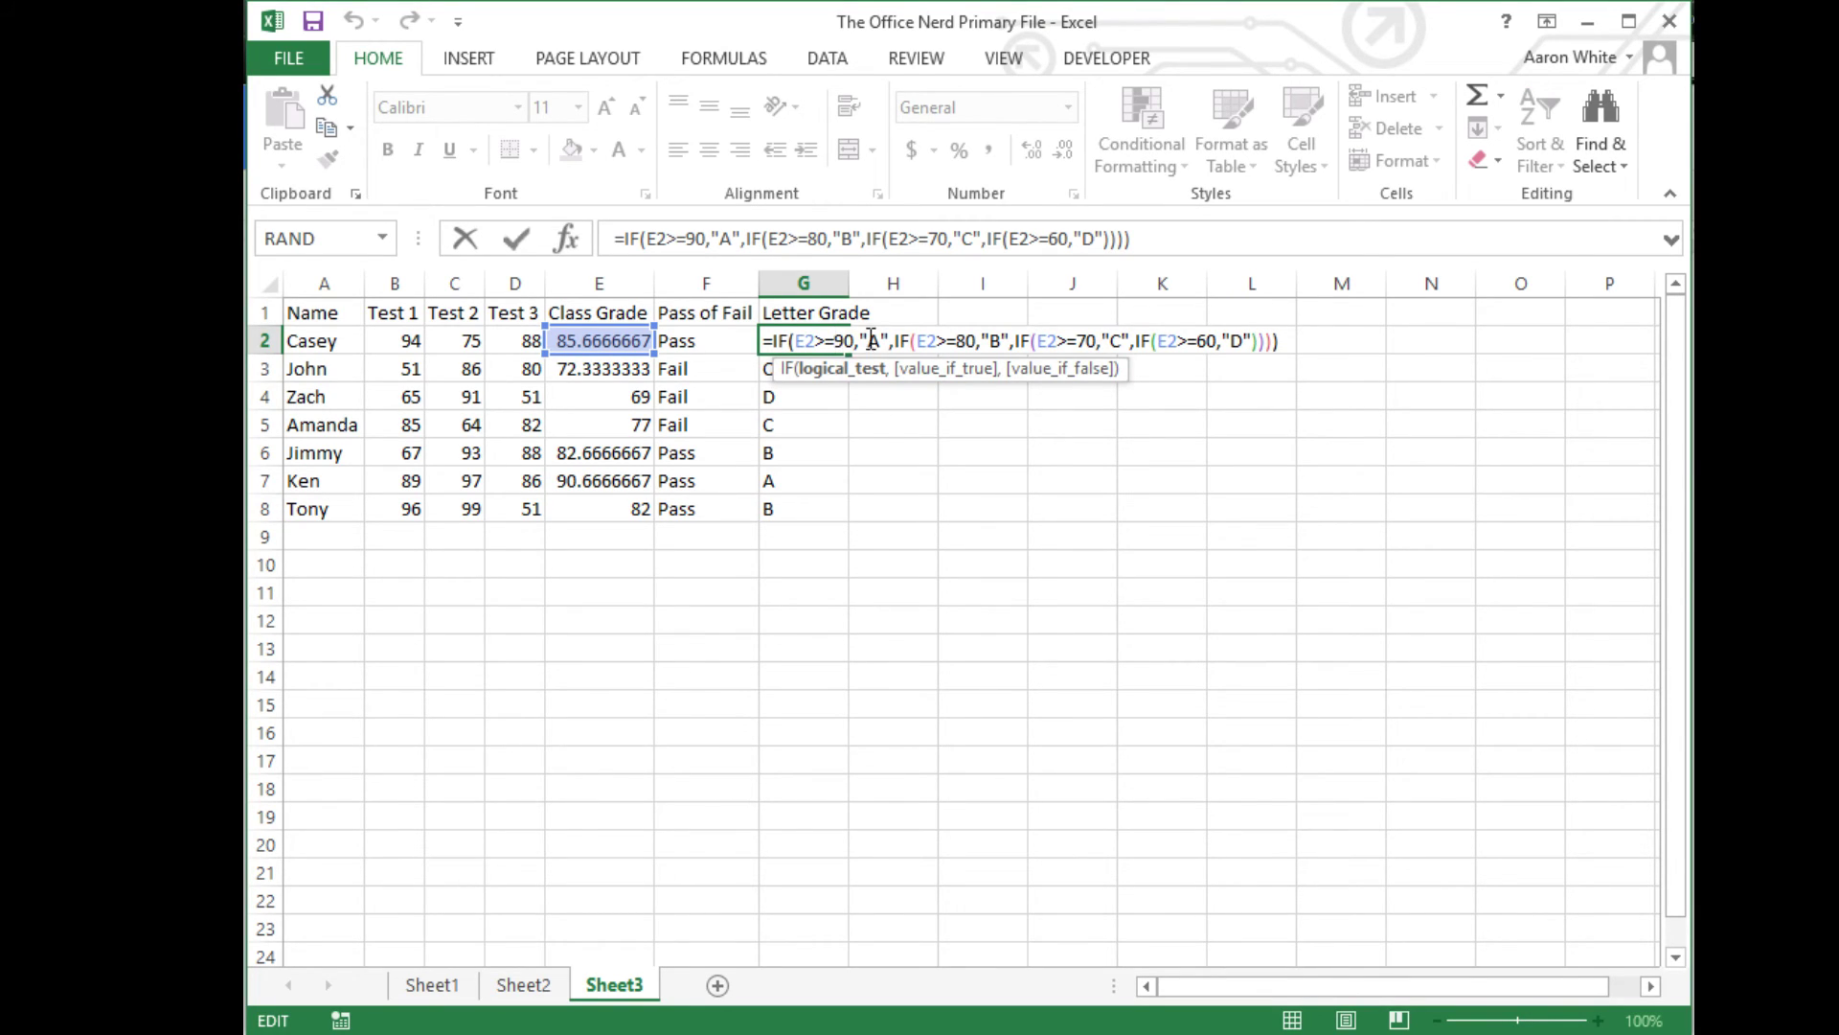
pyautogui.click(886, 427)
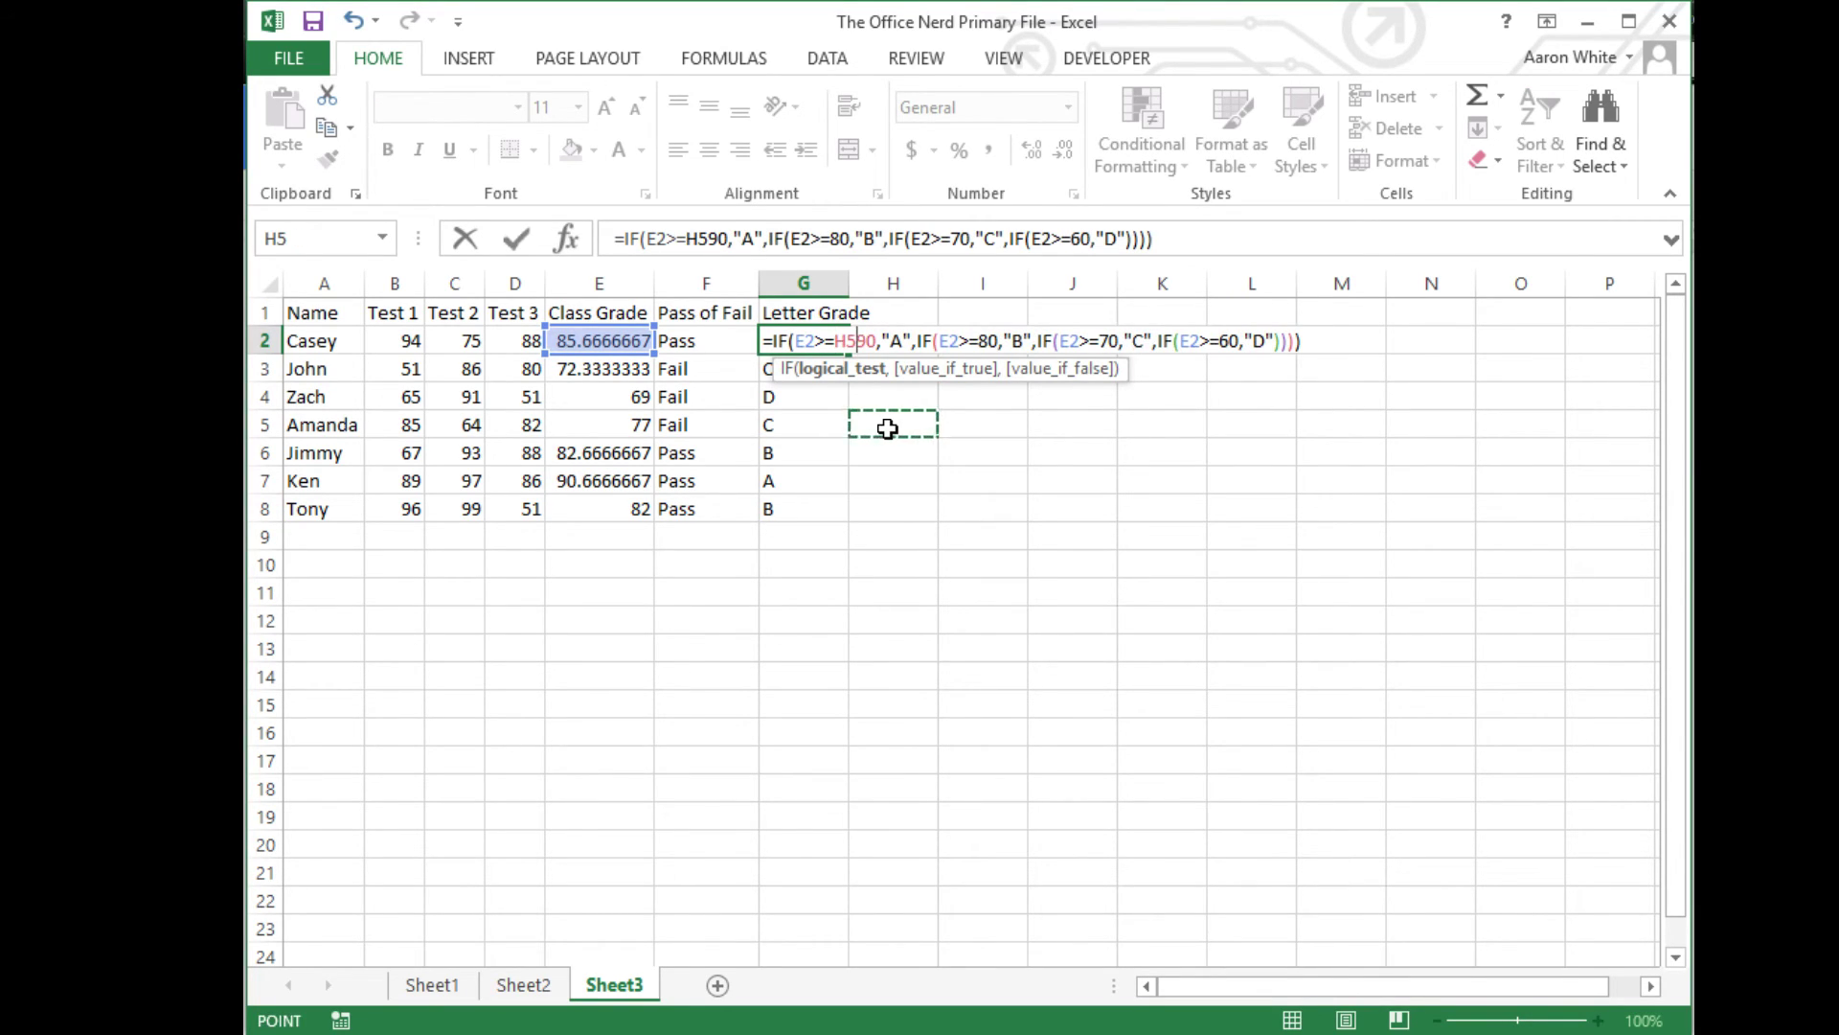
pyautogui.press('Escape')
# - Start an AND function in the empty cell G11 below the grade table
pyautogui.click(829, 584)
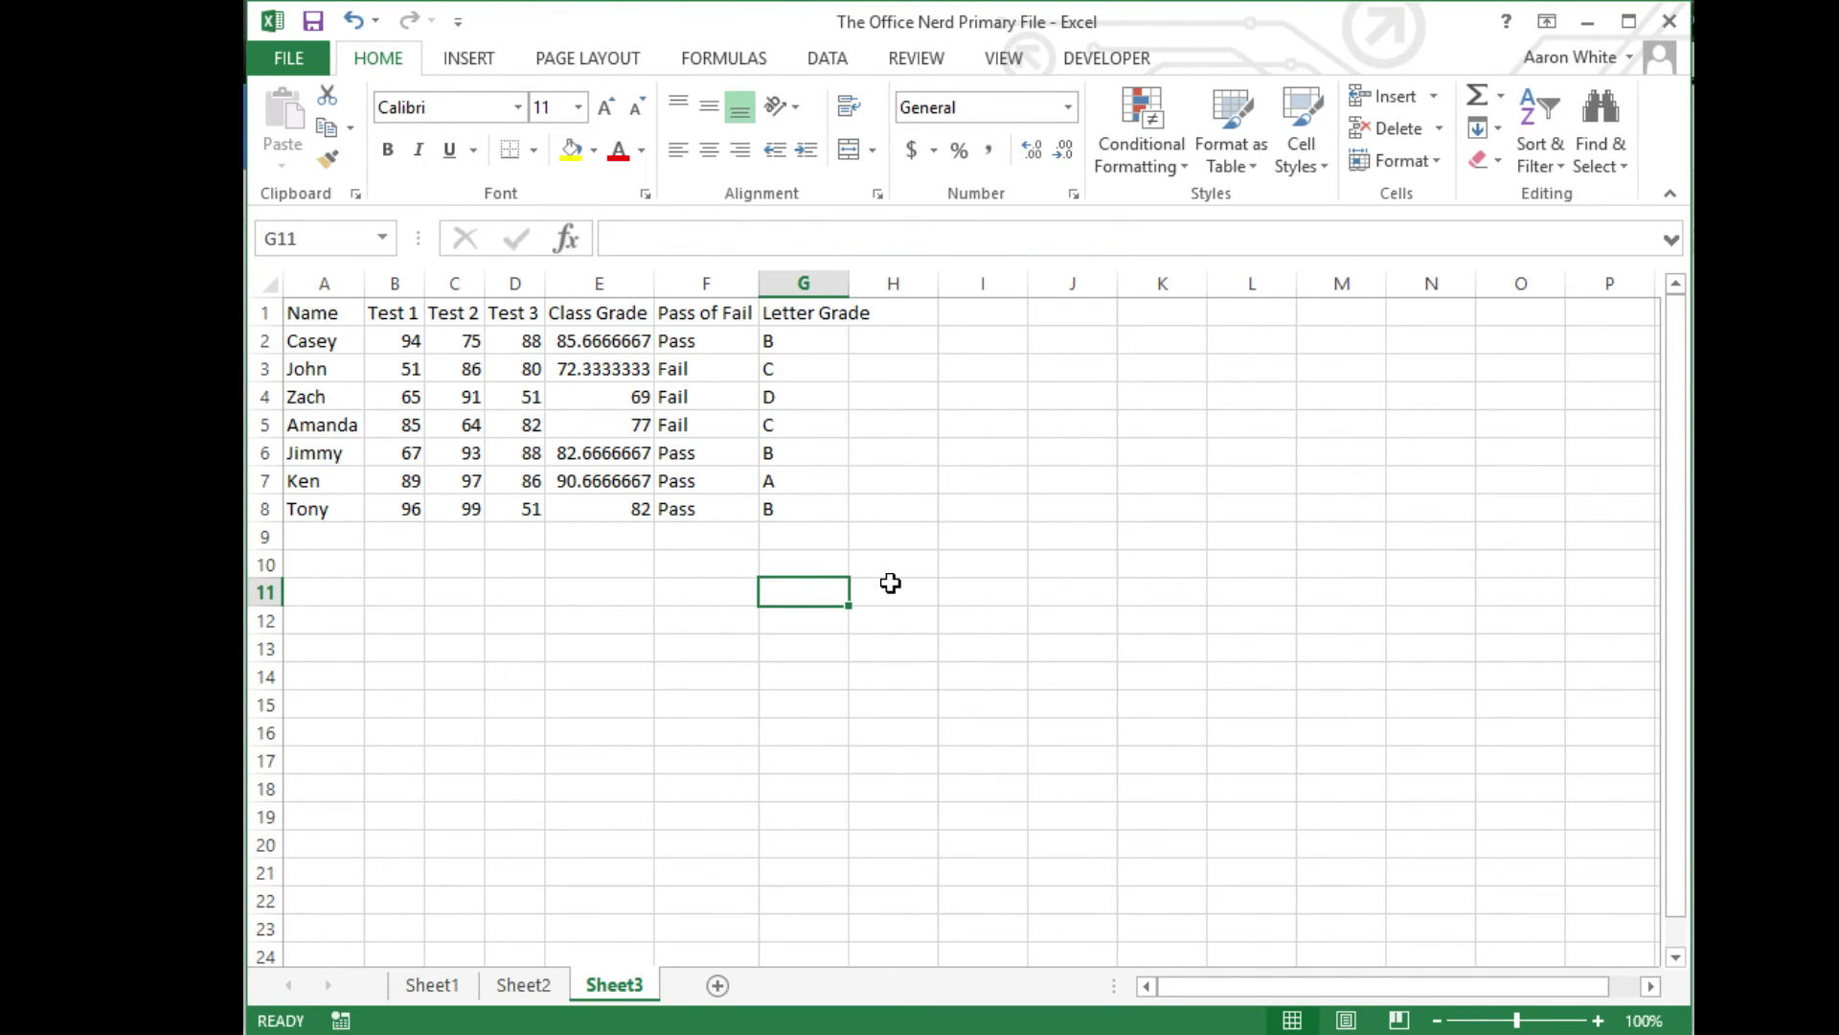
pyautogui.write('S')
pyautogui.press('BackSpace')
pyautogui.write('And')
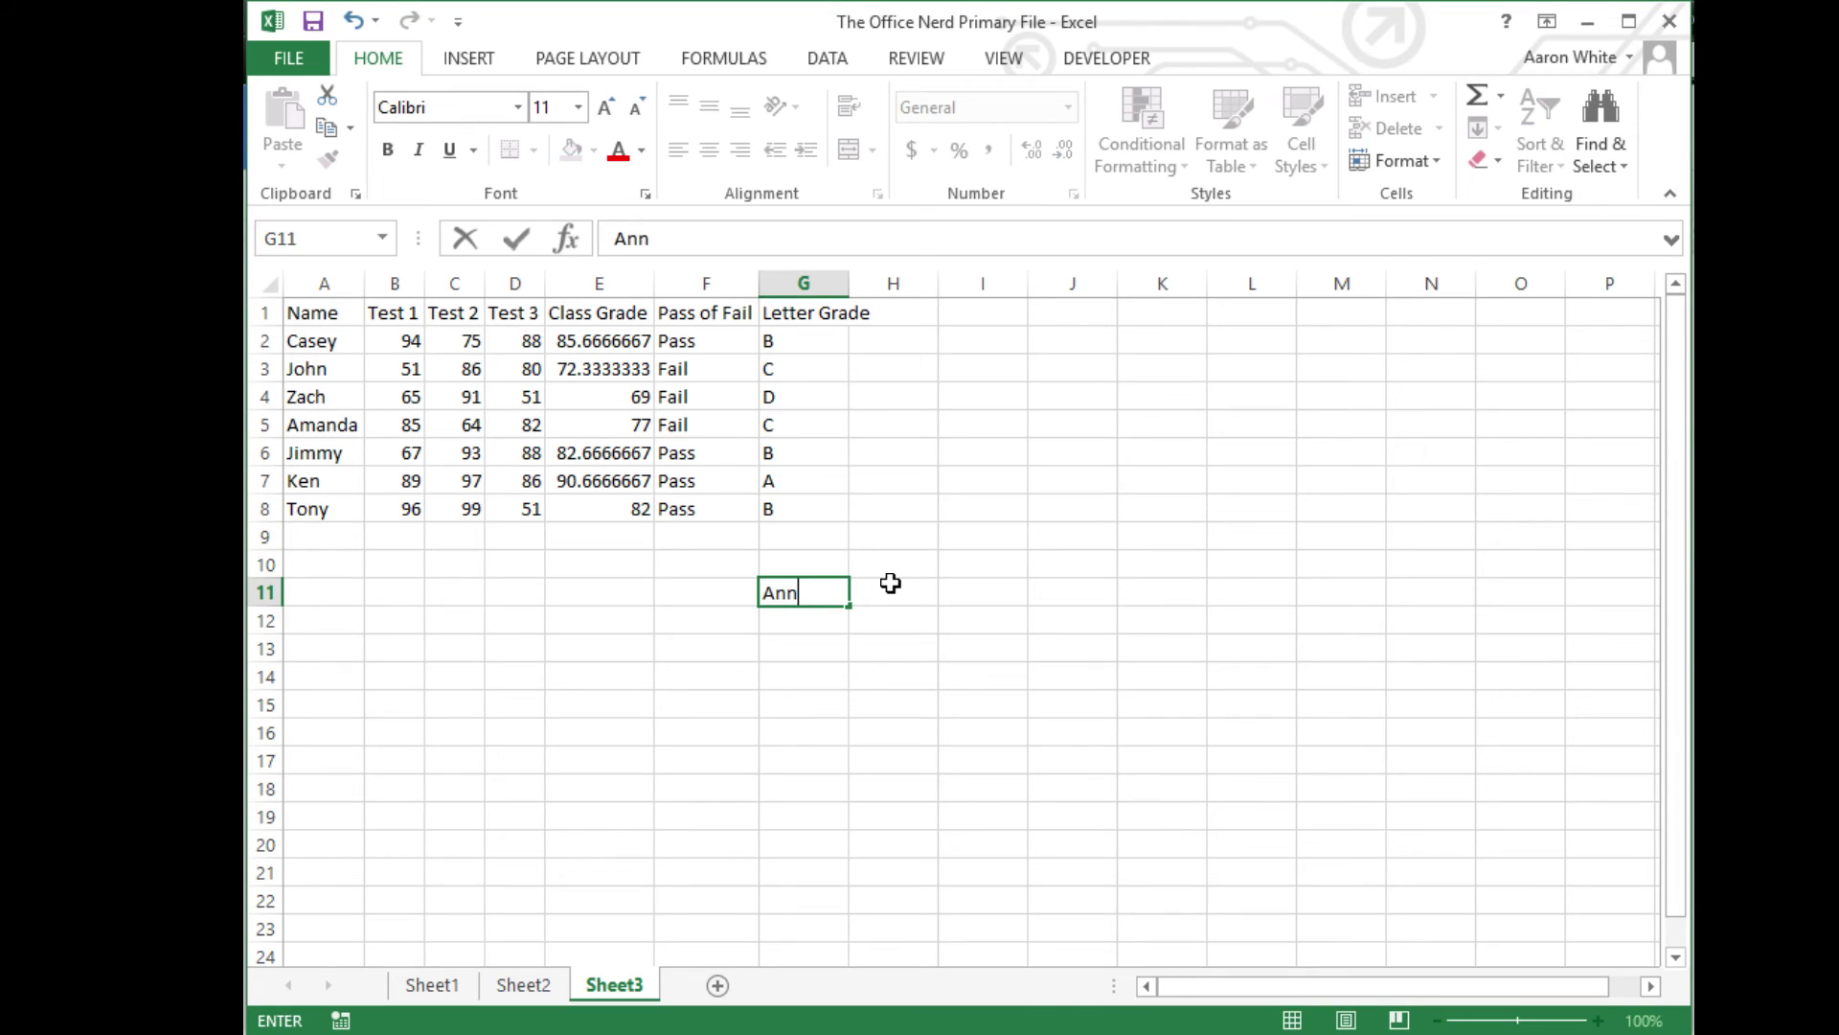
pyautogui.press('BackSpace')
pyautogui.press('BackSpace')
pyautogui.press('BackSpace')
pyautogui.write('=And')
pyautogui.press('Tab')
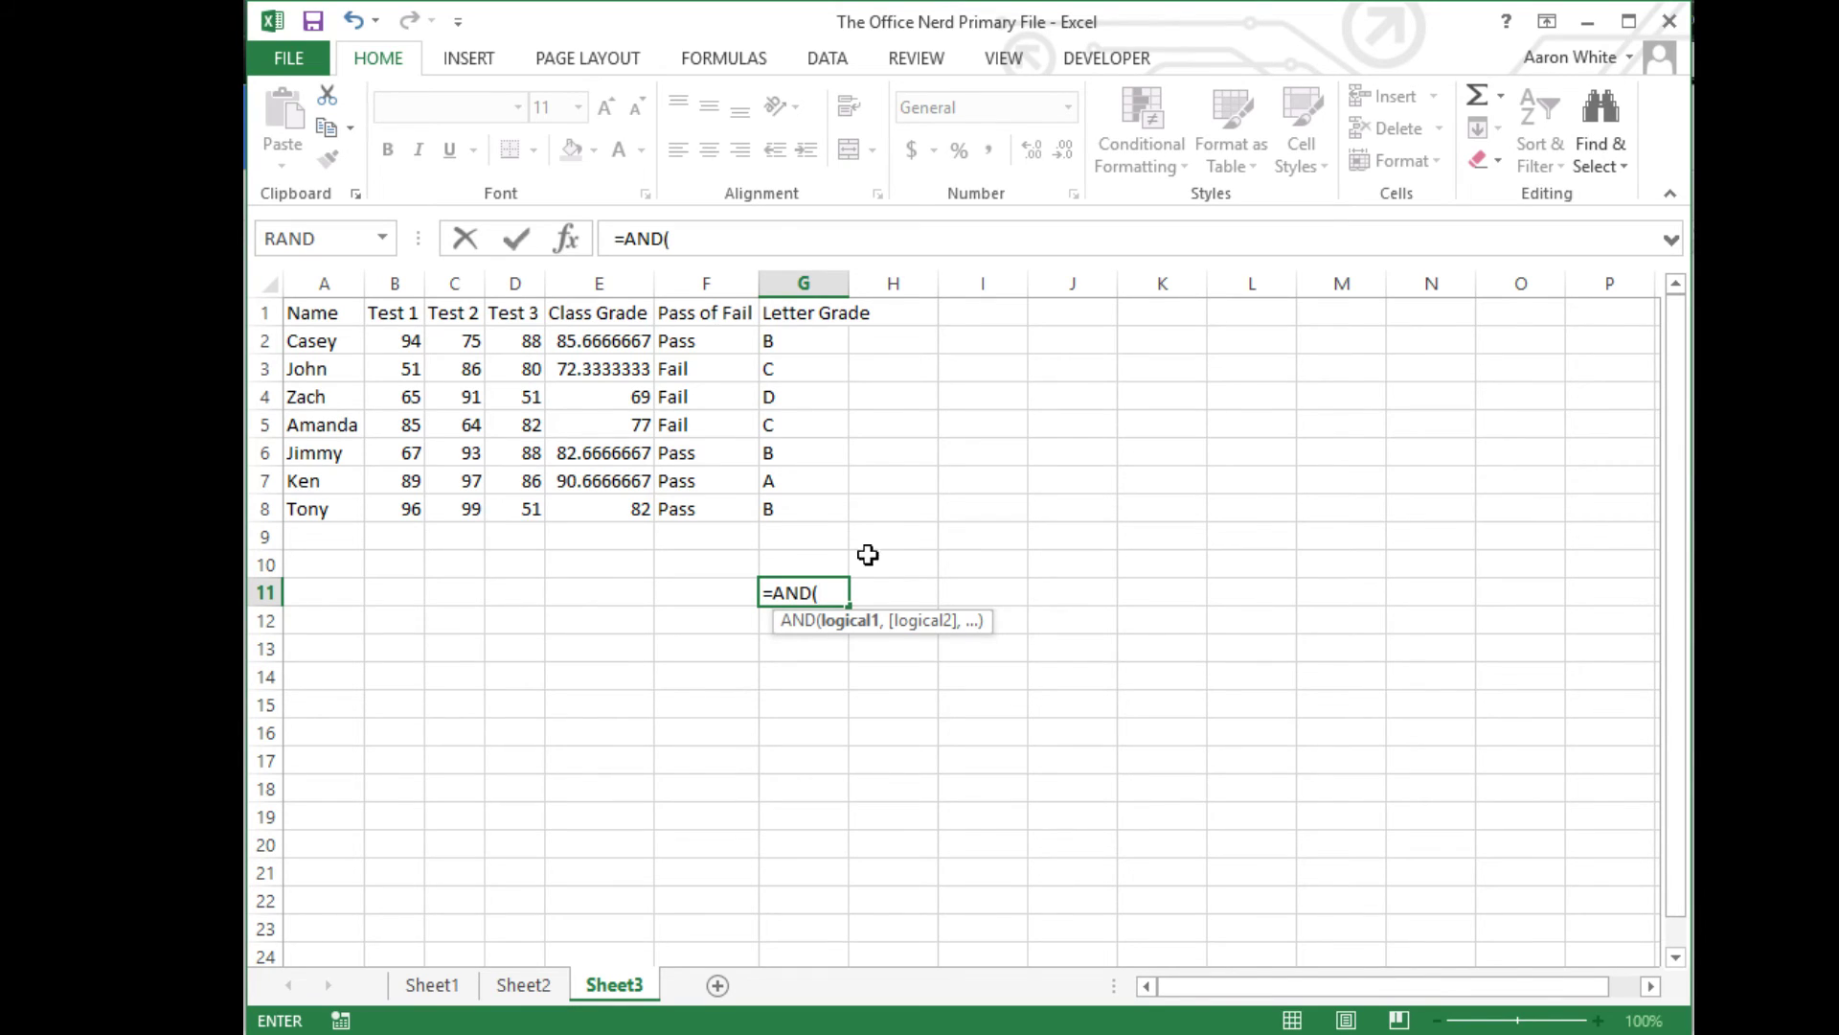
# - Complete the AND function in G11 with the conditions E4>60 and E8>80, commit it, and check the formula
pyautogui.click(610, 390)
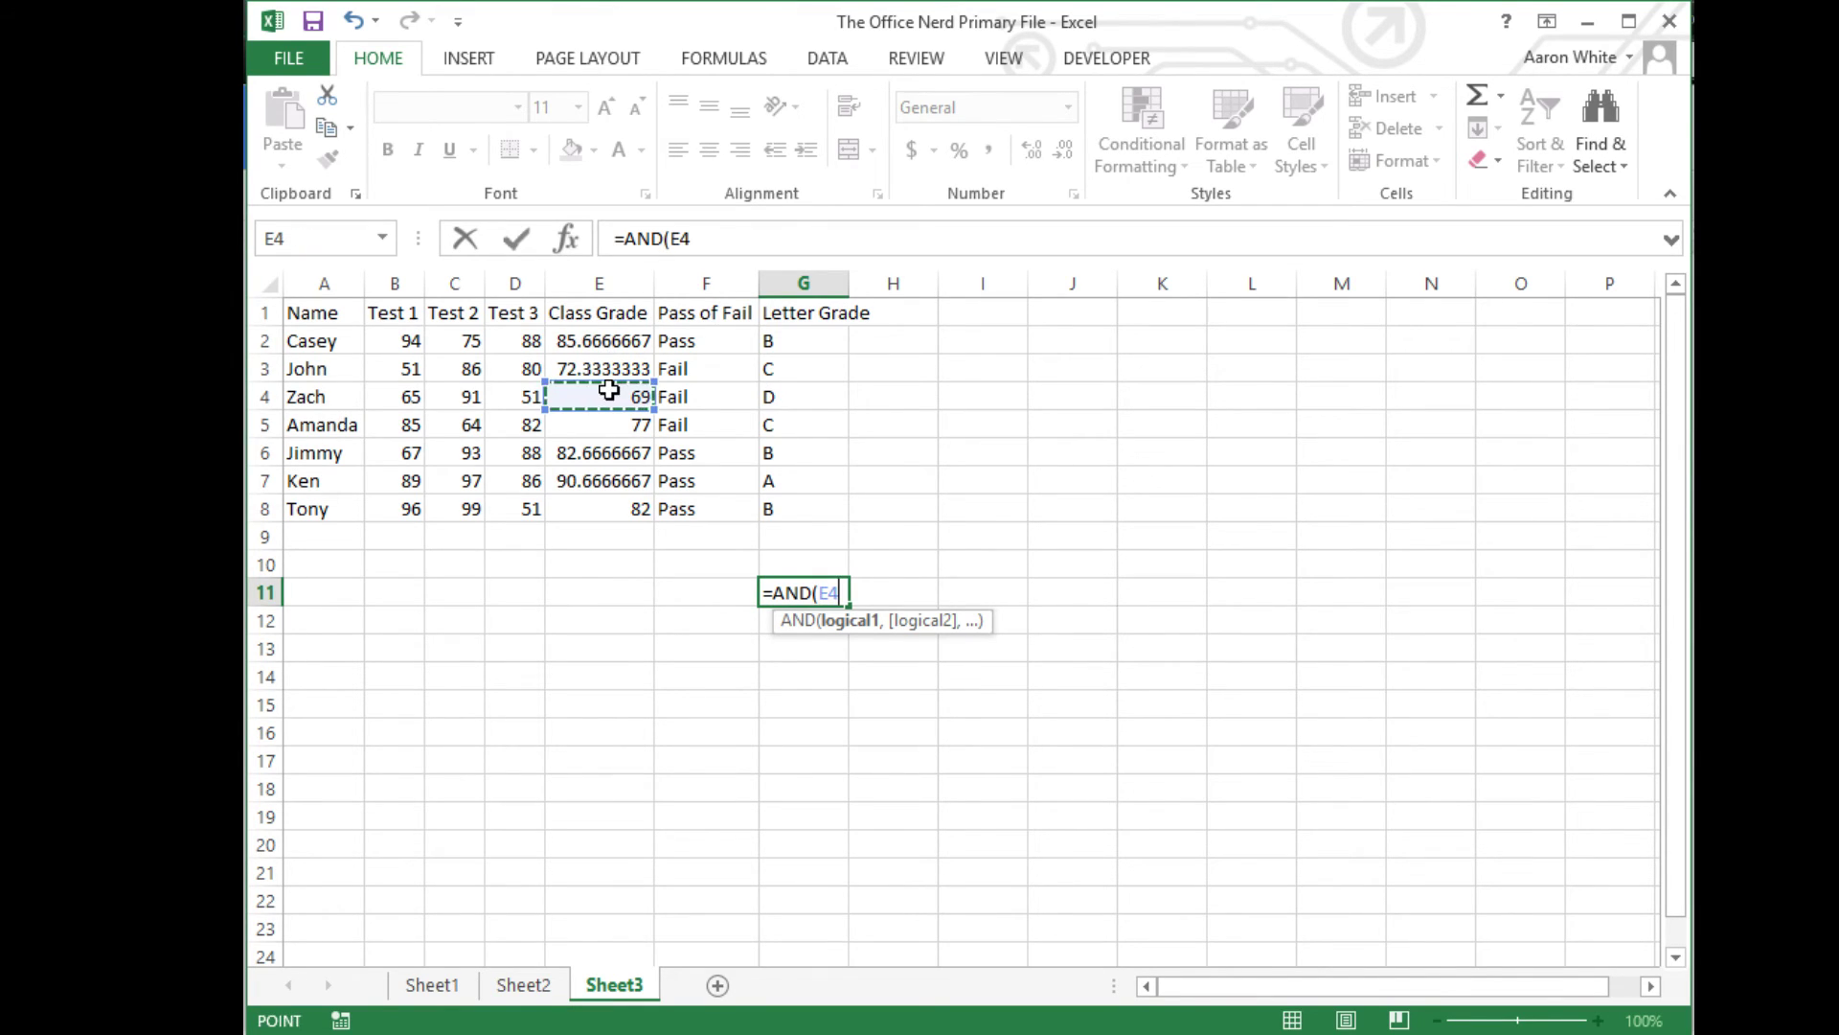
pyautogui.write('>60')
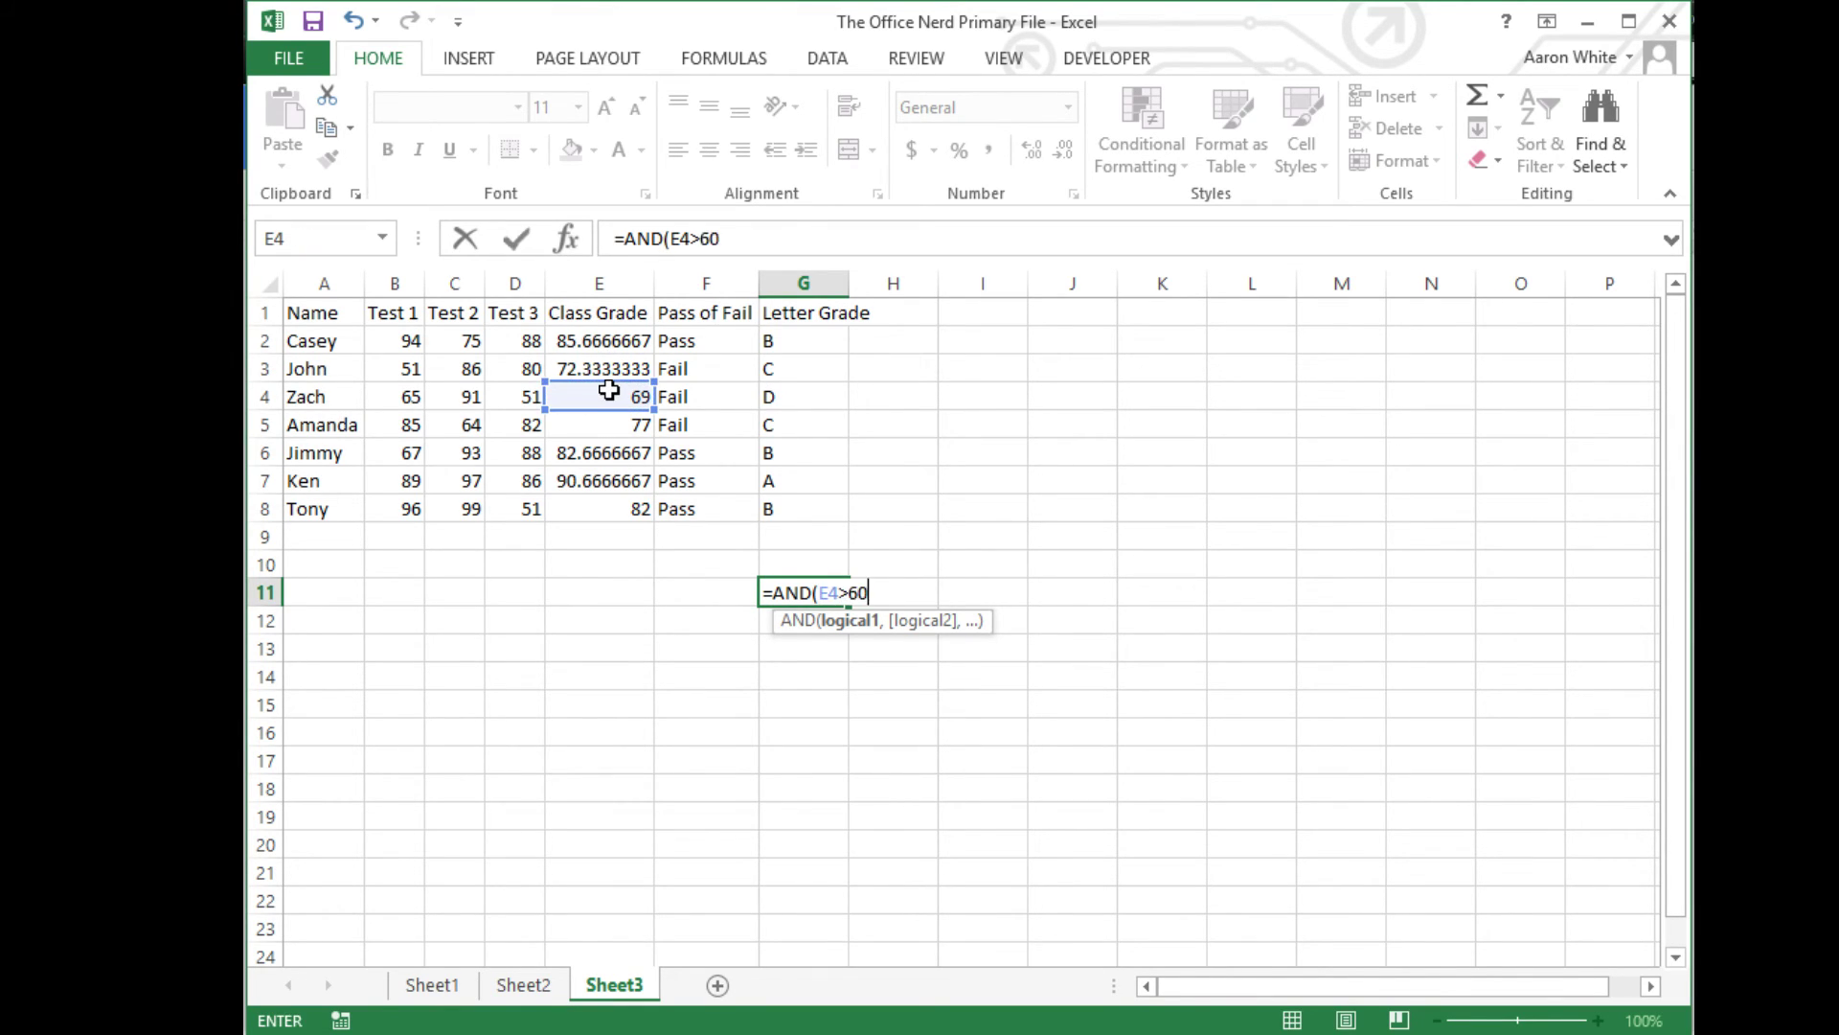
pyautogui.write(',')
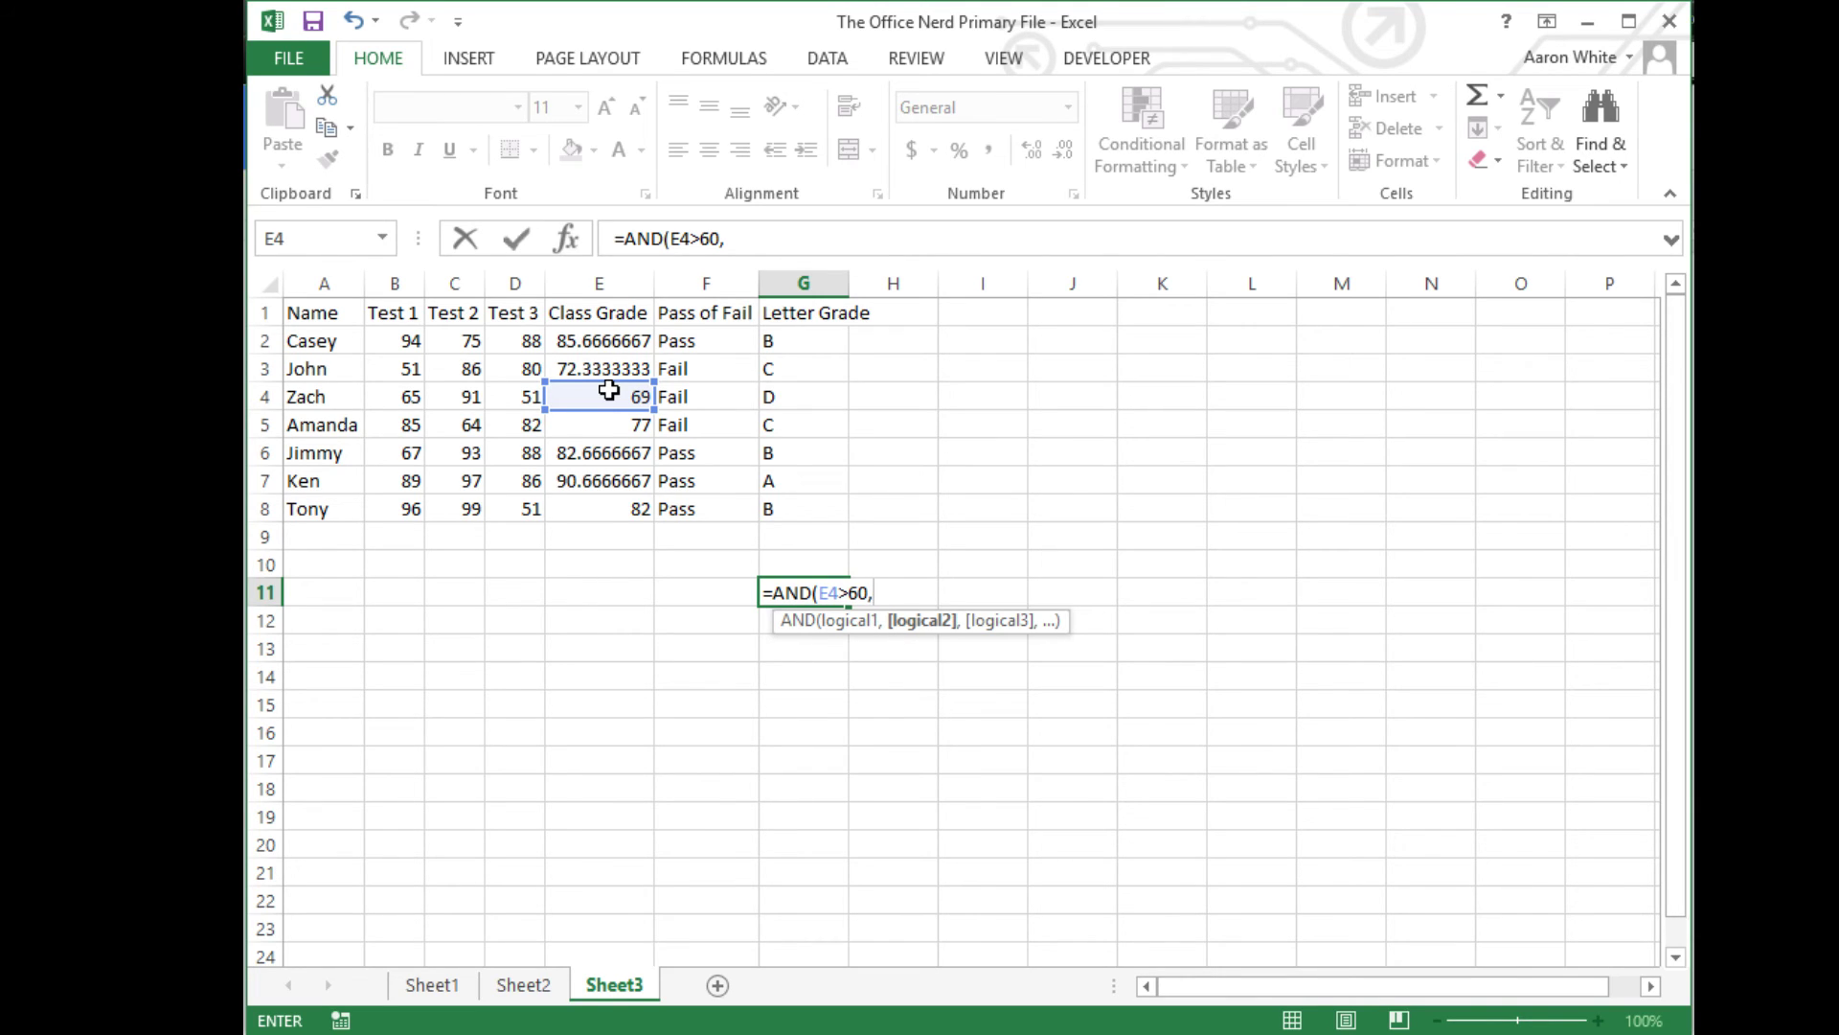
pyautogui.click(614, 508)
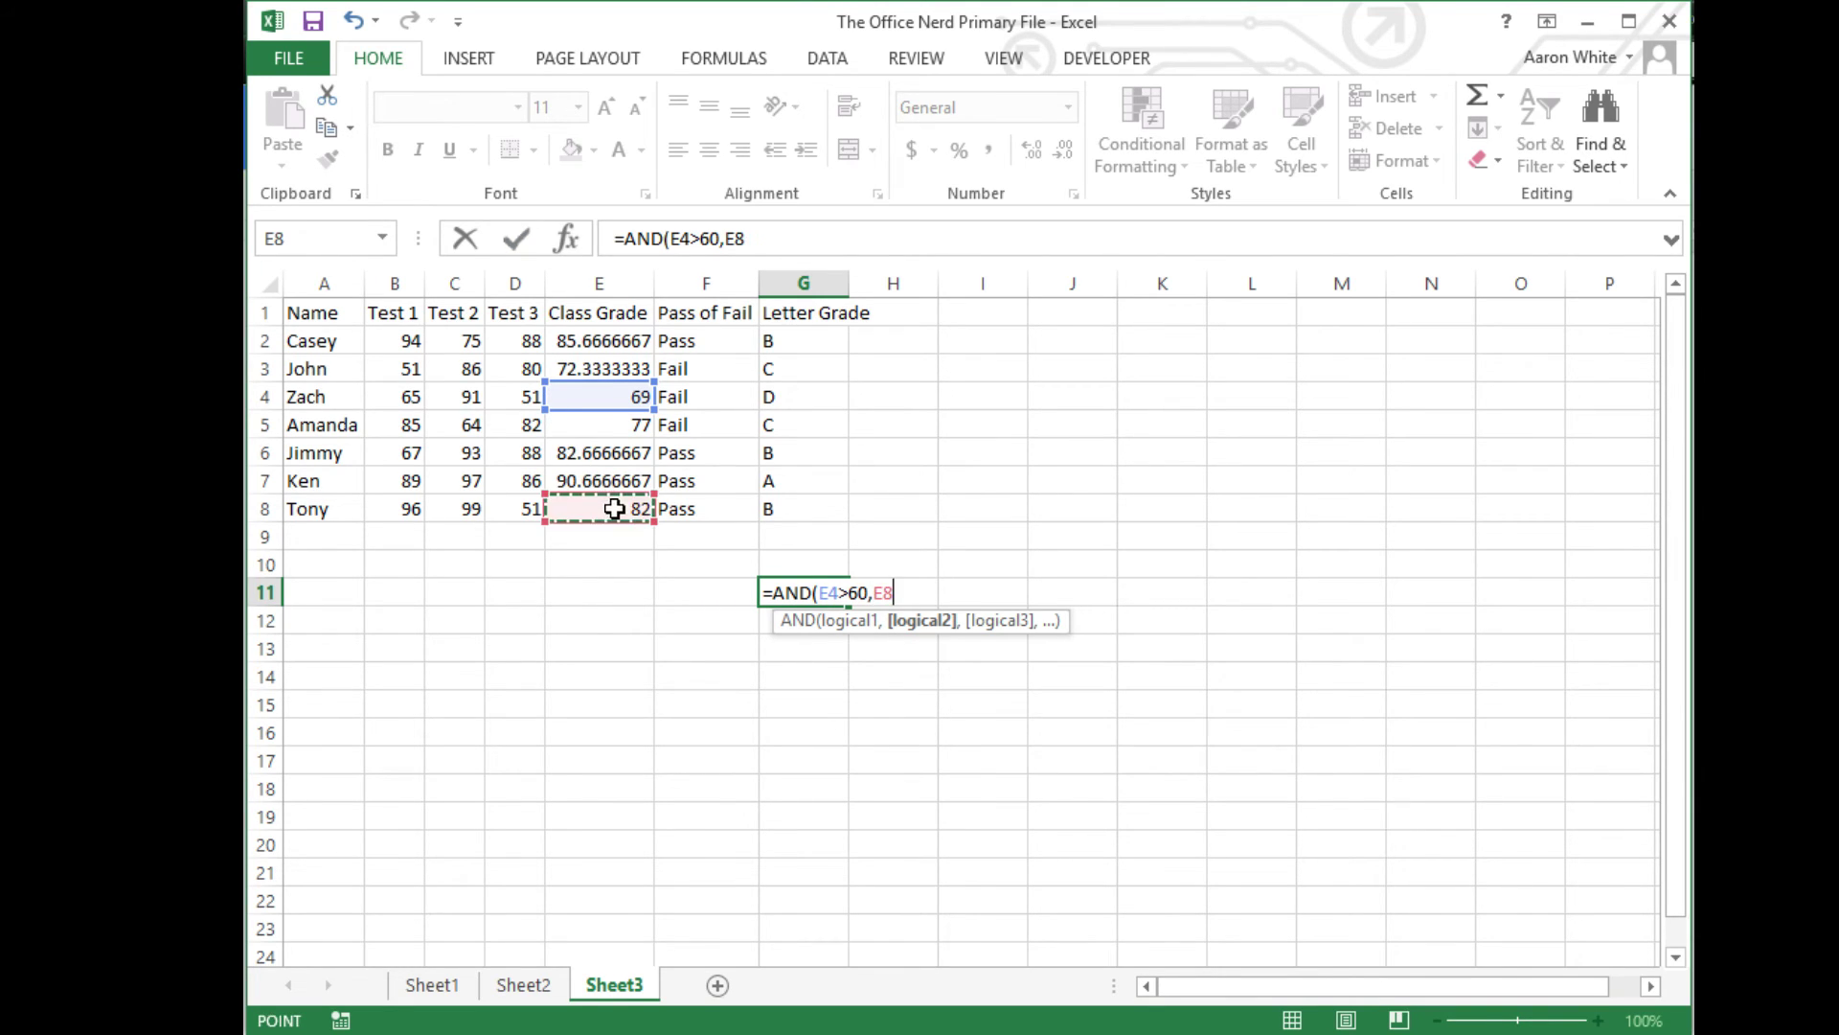
pyautogui.write('80)')
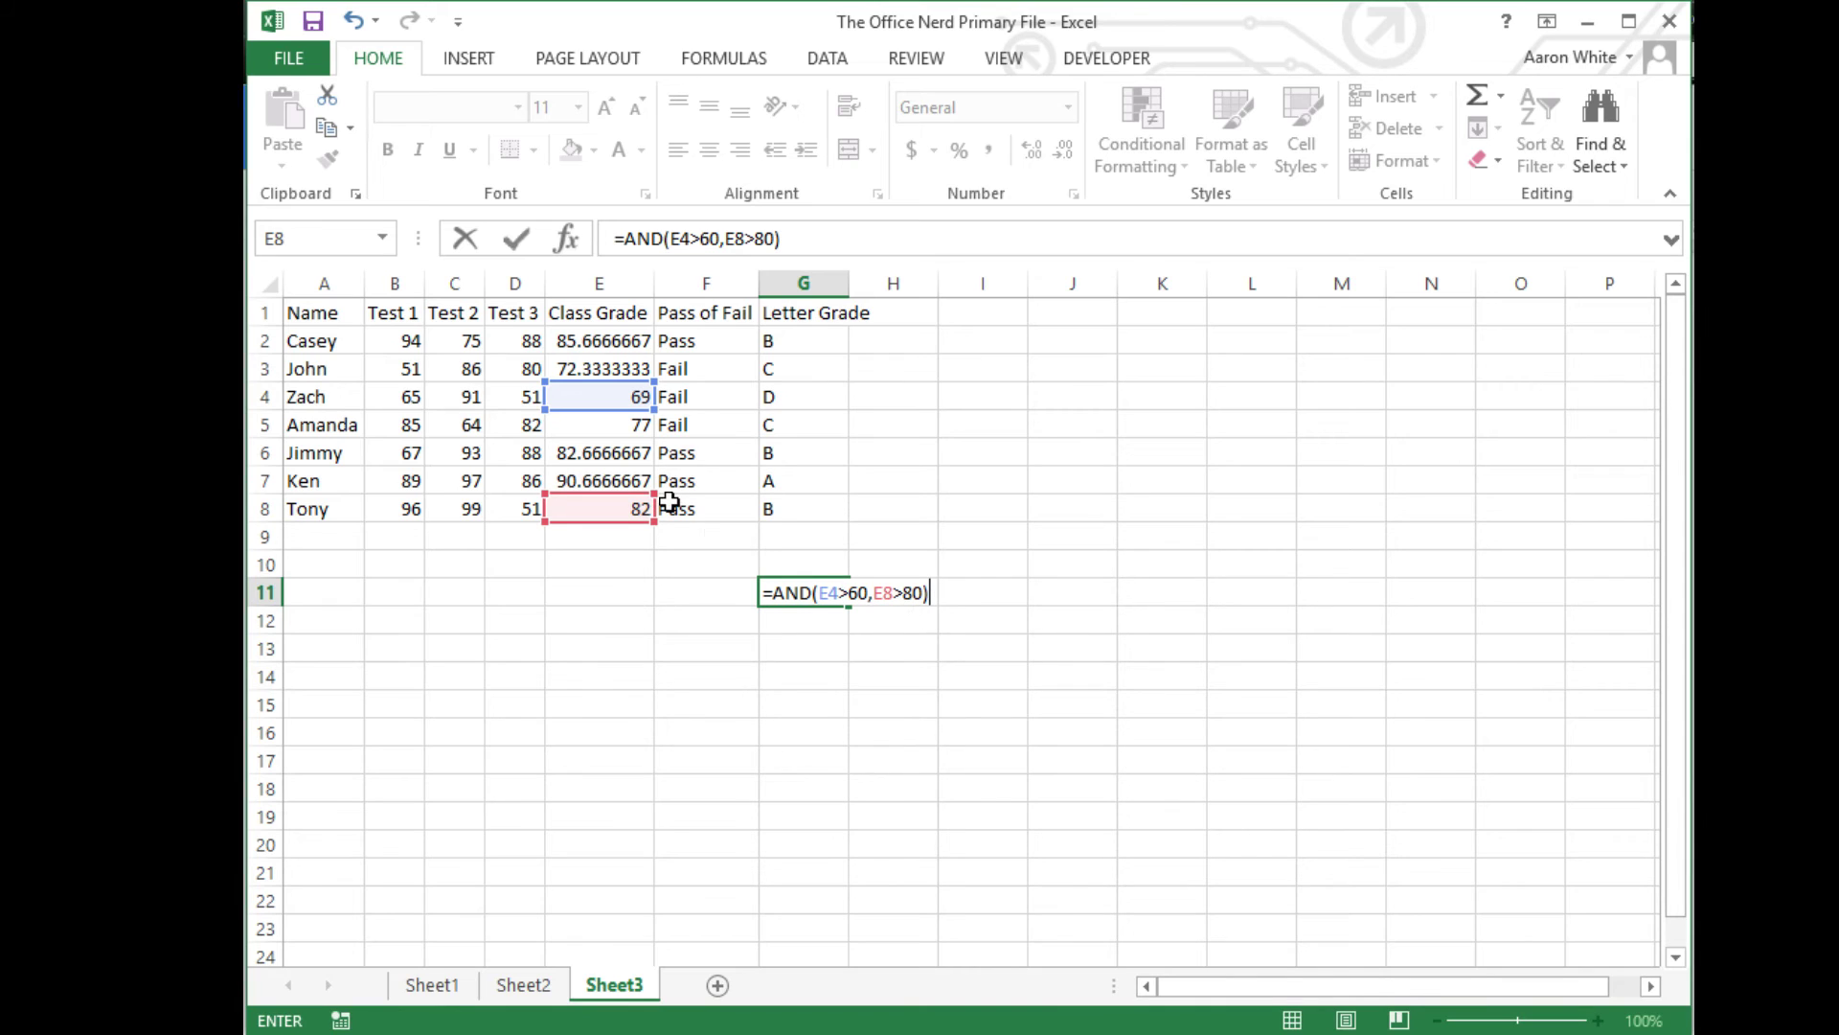
pyautogui.press('Return')
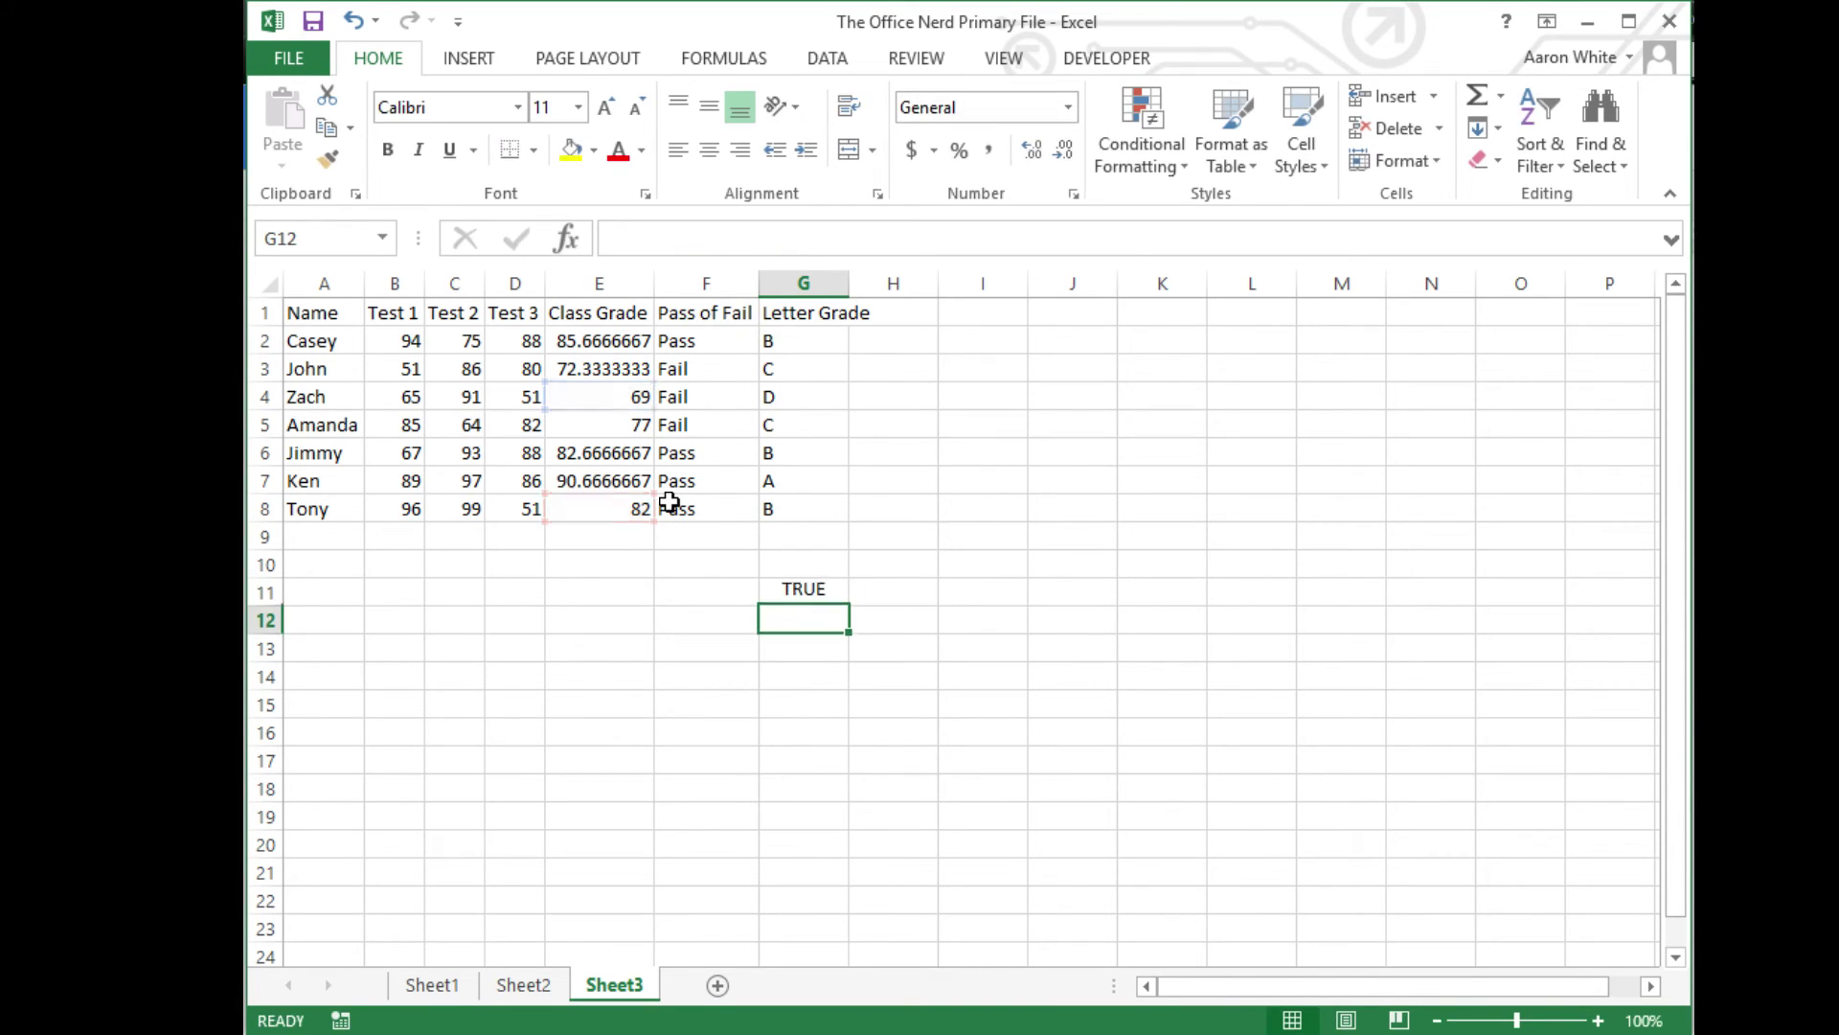
pyautogui.click(819, 598)
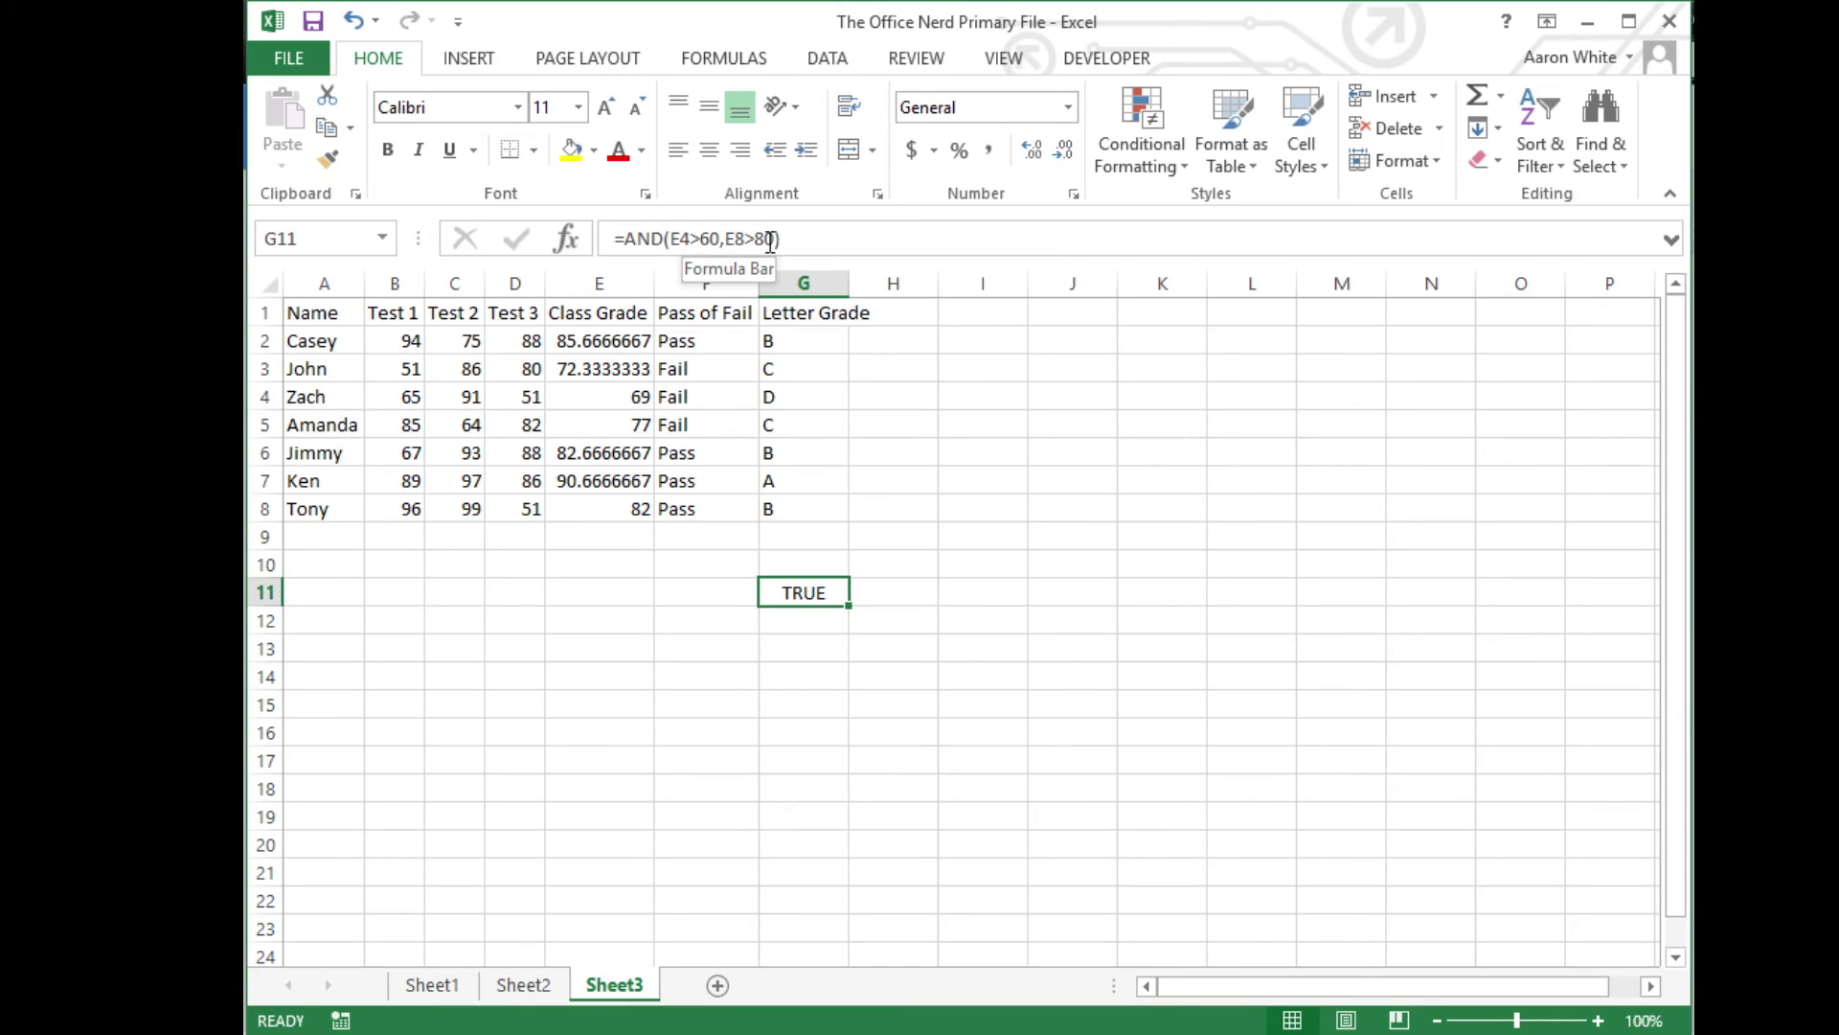
# - Start an OR function in G12, directly below the AND formula
pyautogui.click(814, 610)
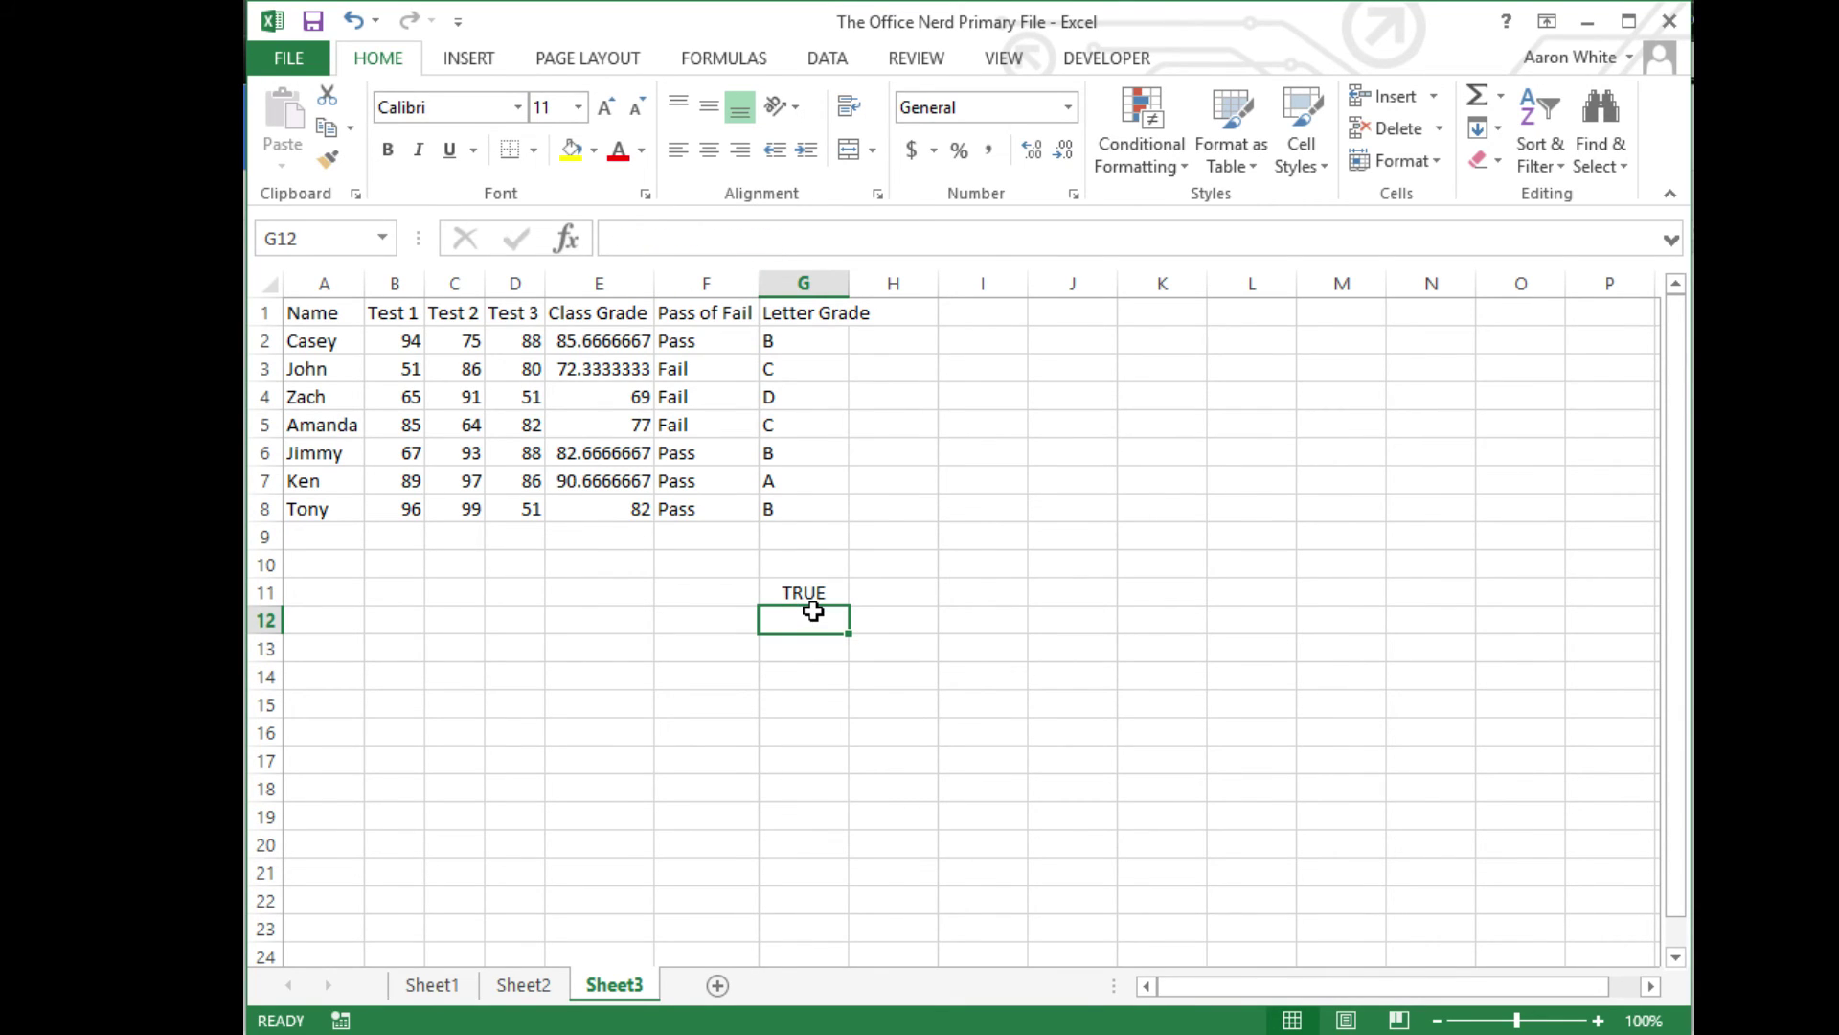
pyautogui.write('O')
pyautogui.press('BackSpace')
pyautogui.write('=')
pyautogui.press('BackSpace')
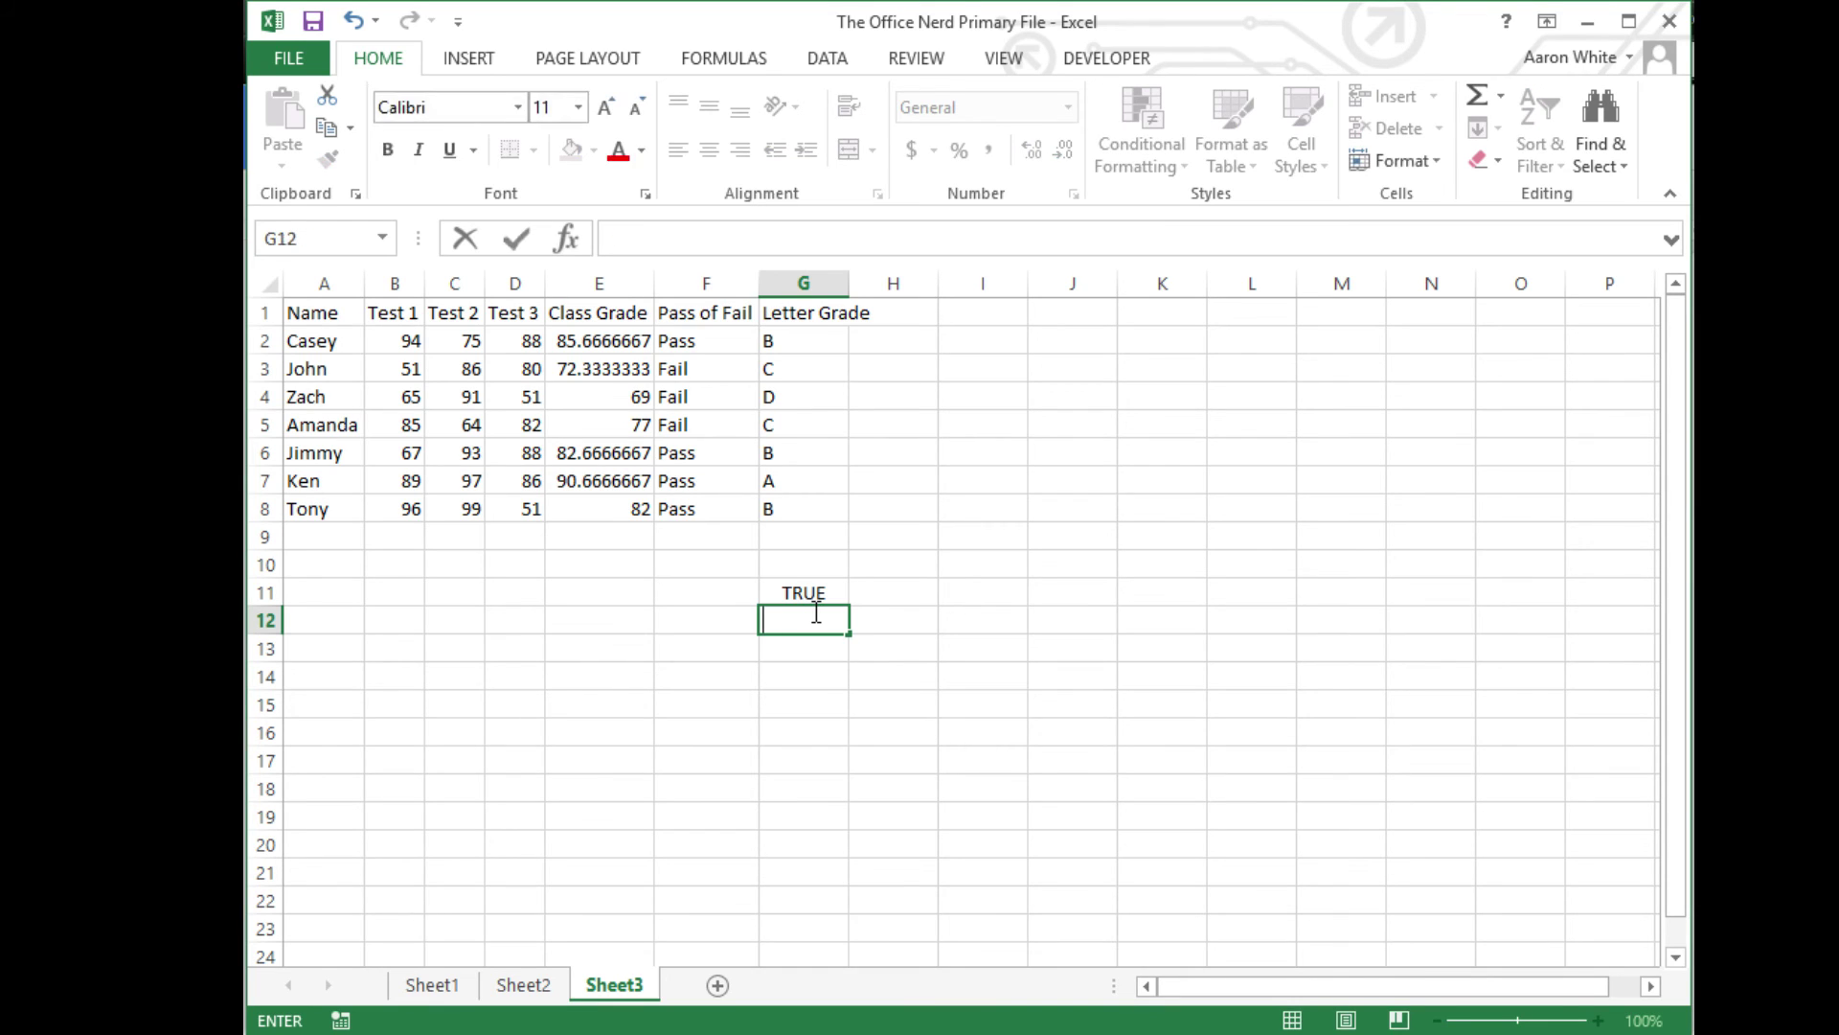
pyautogui.write('=of')
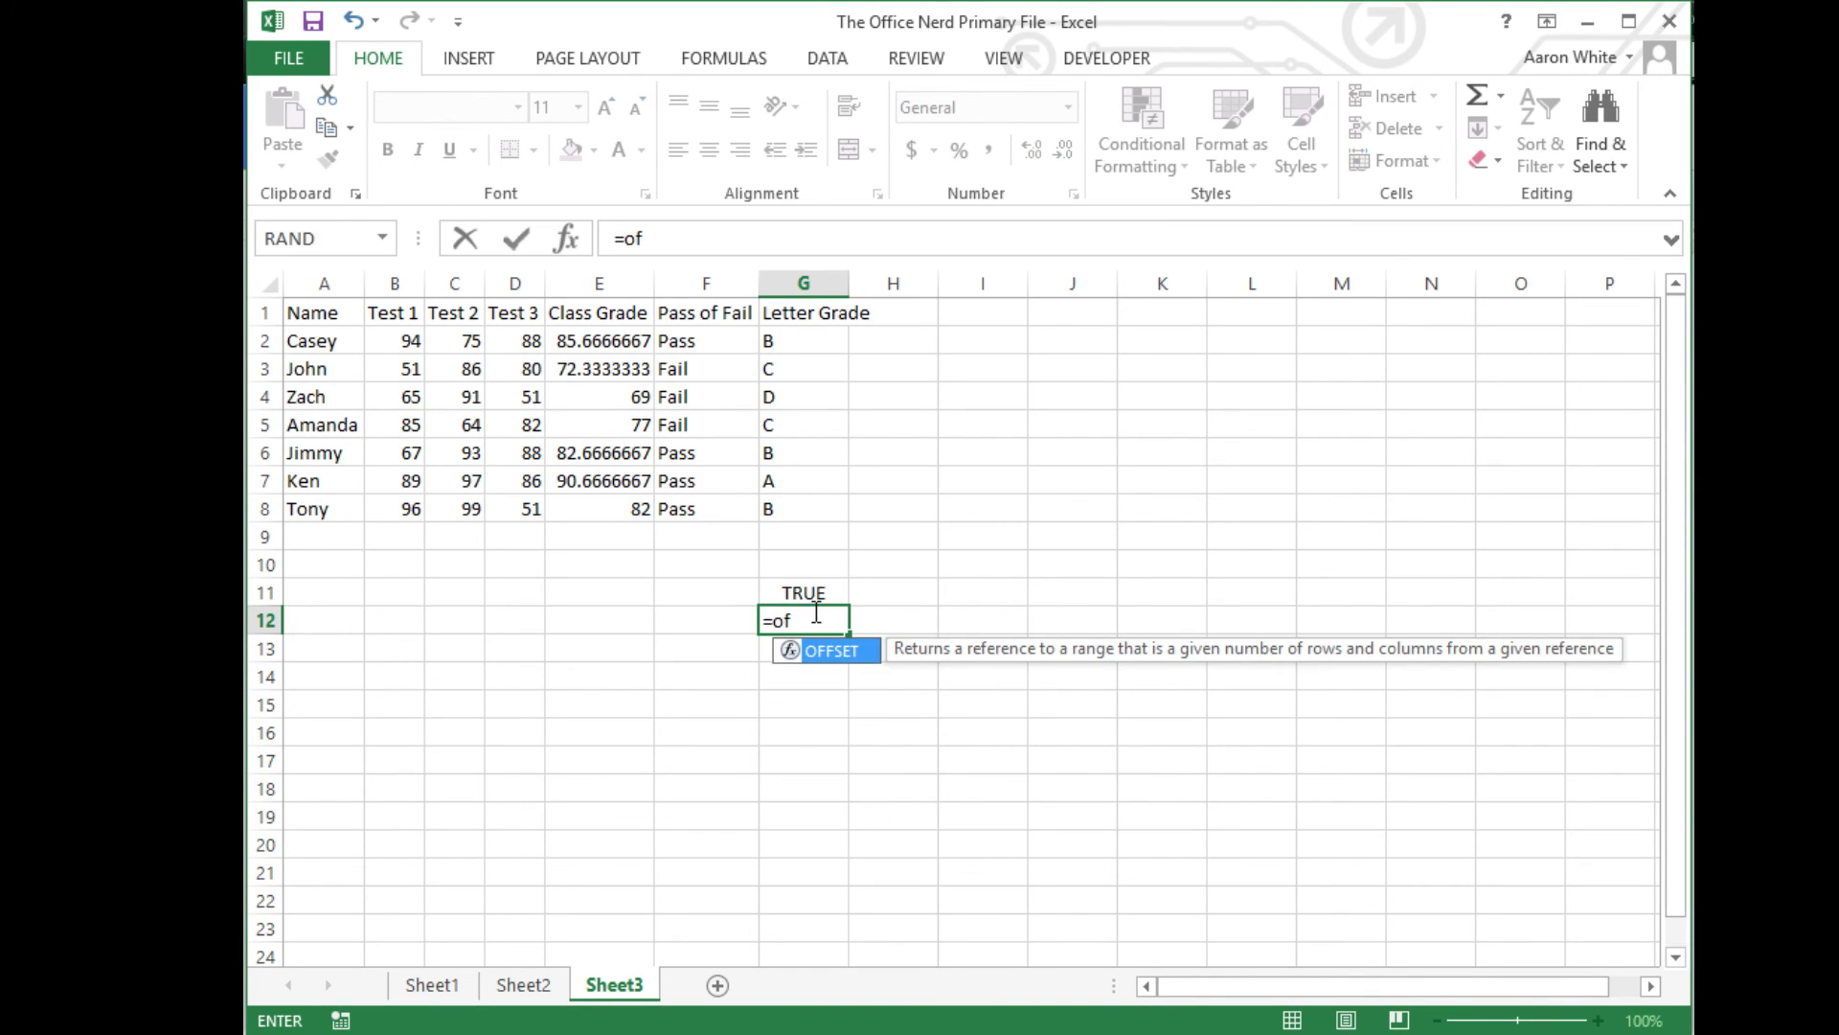
pyautogui.press('BackSpace')
pyautogui.press('BackSpace')
pyautogui.write('or')
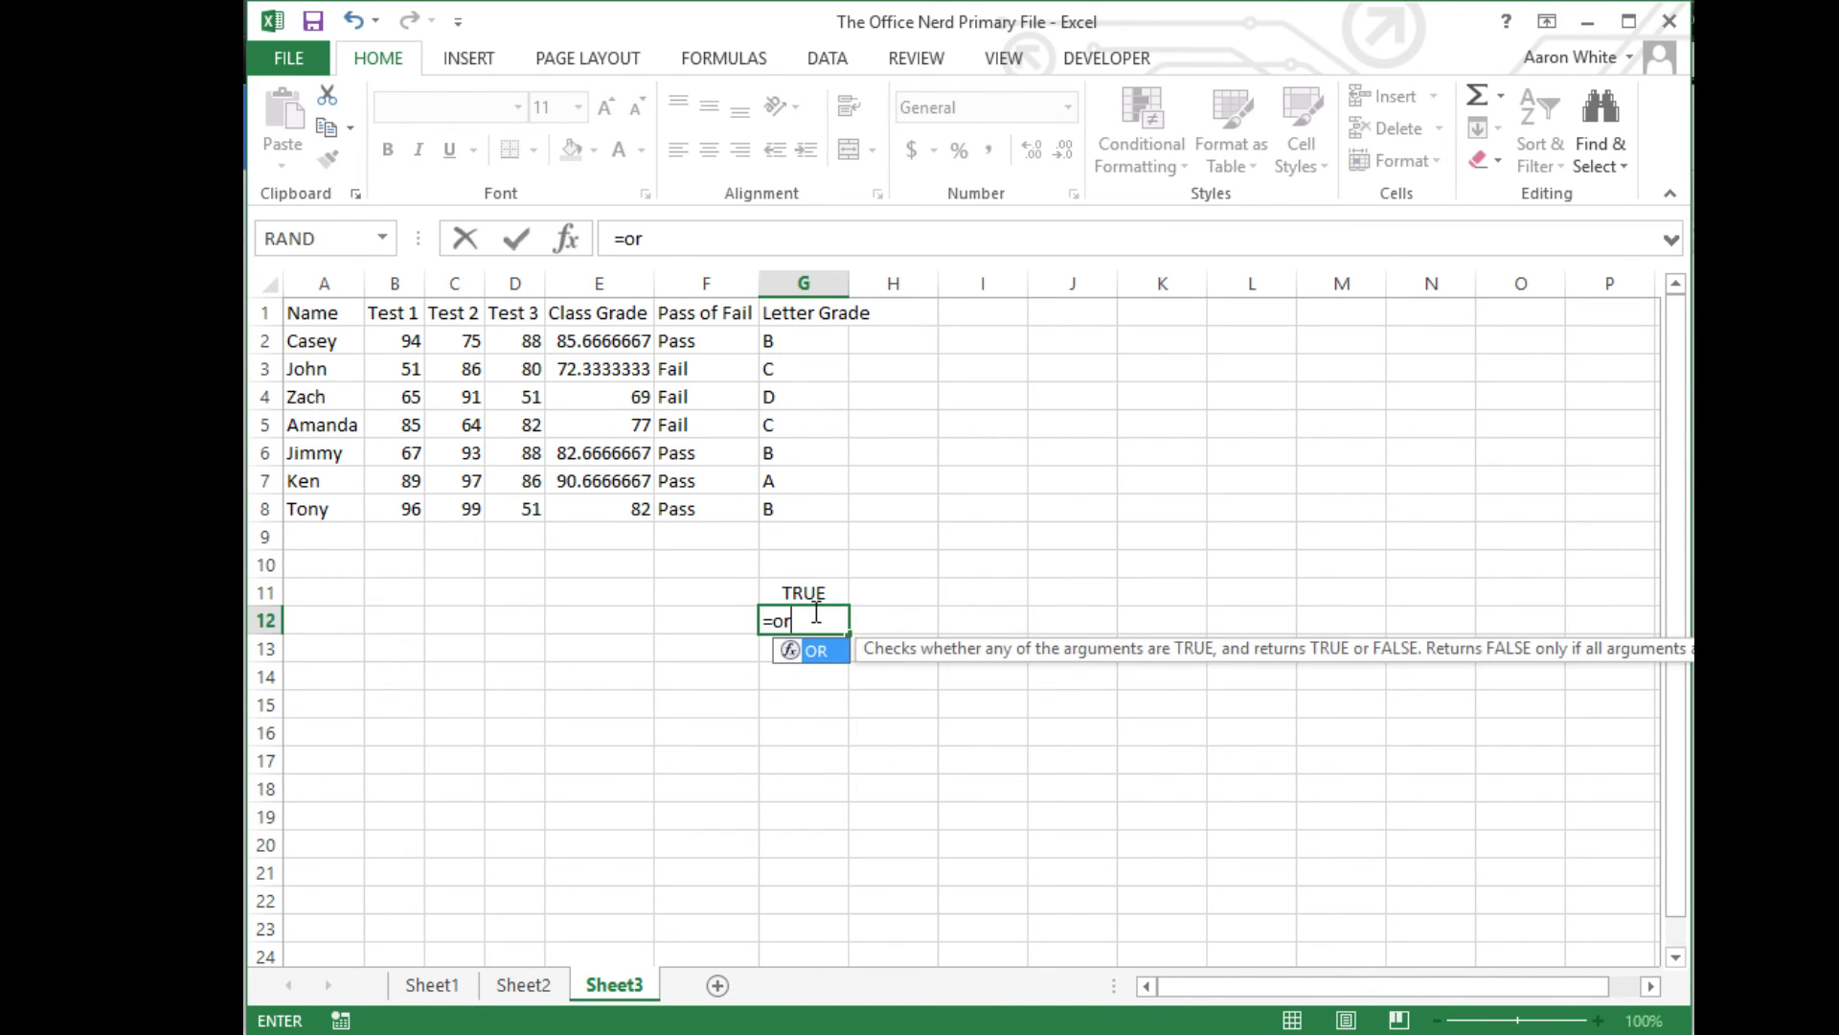
pyautogui.press('Tab')
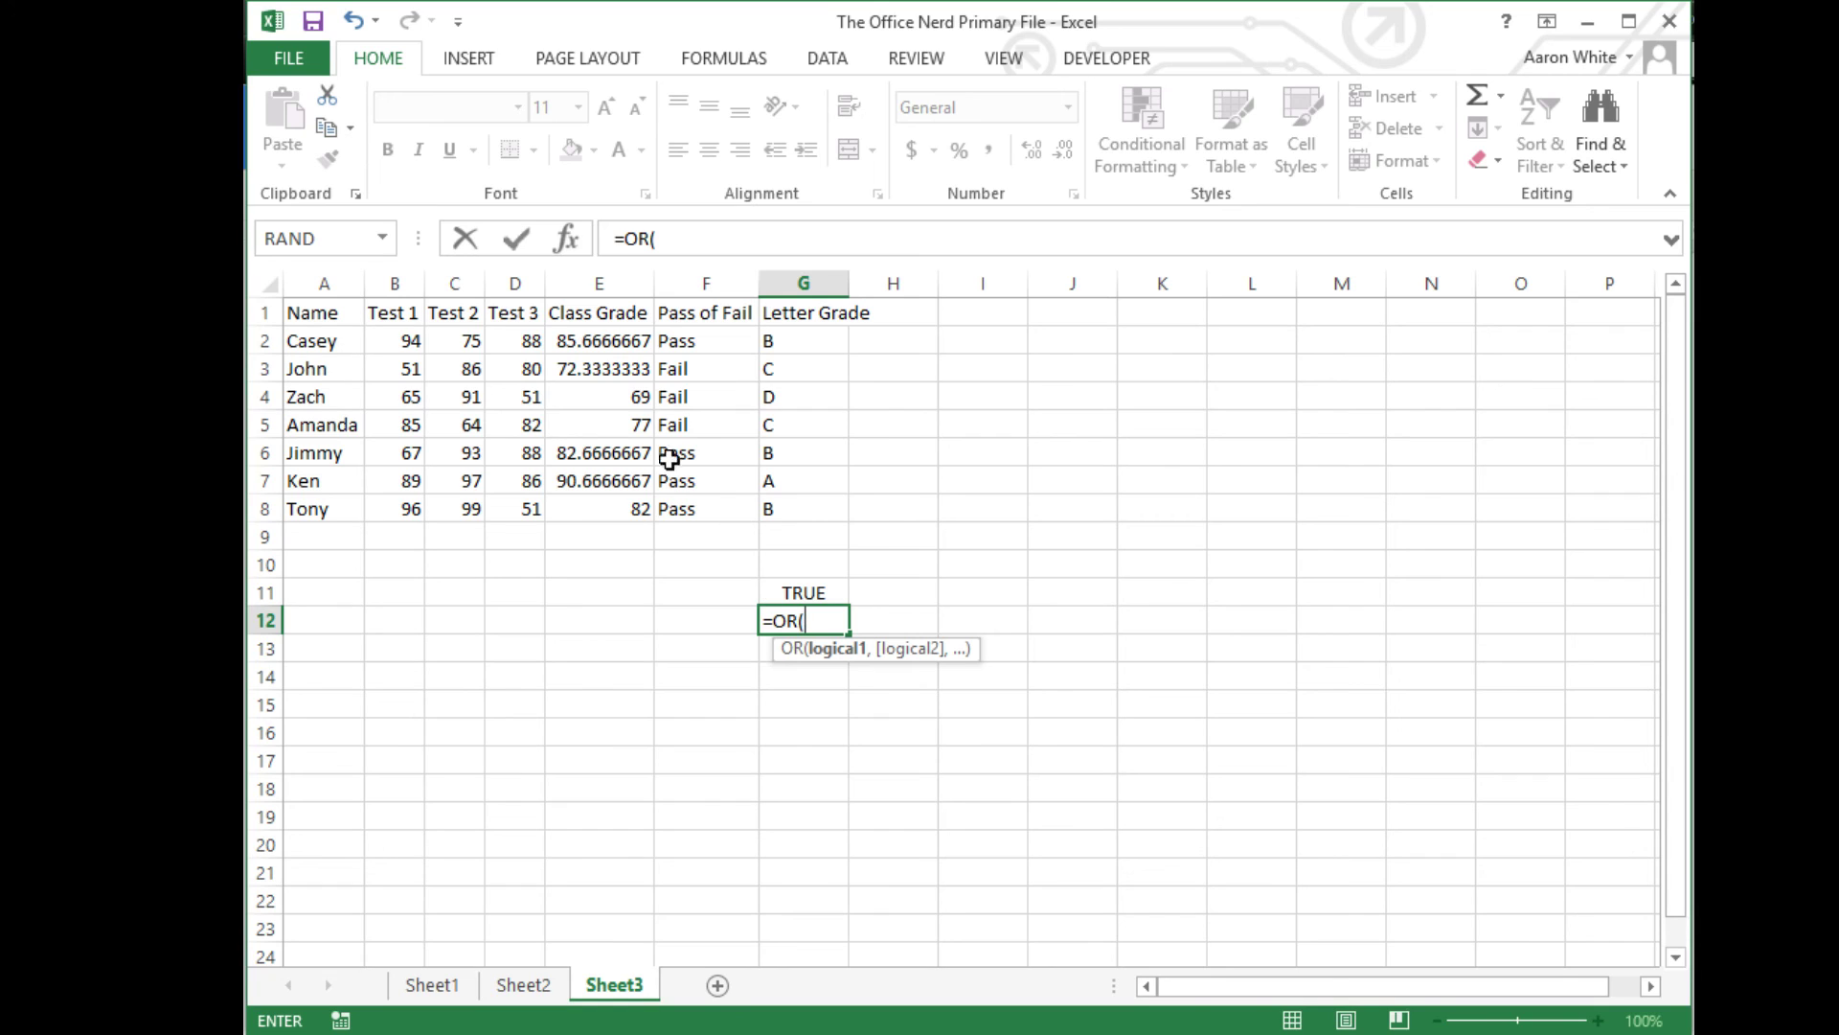
# - Complete the OR function in G12 with the conditions E4>60 and E5>80, commit it, and check the formula
pyautogui.click(621, 394)
pyautogui.write('>6')
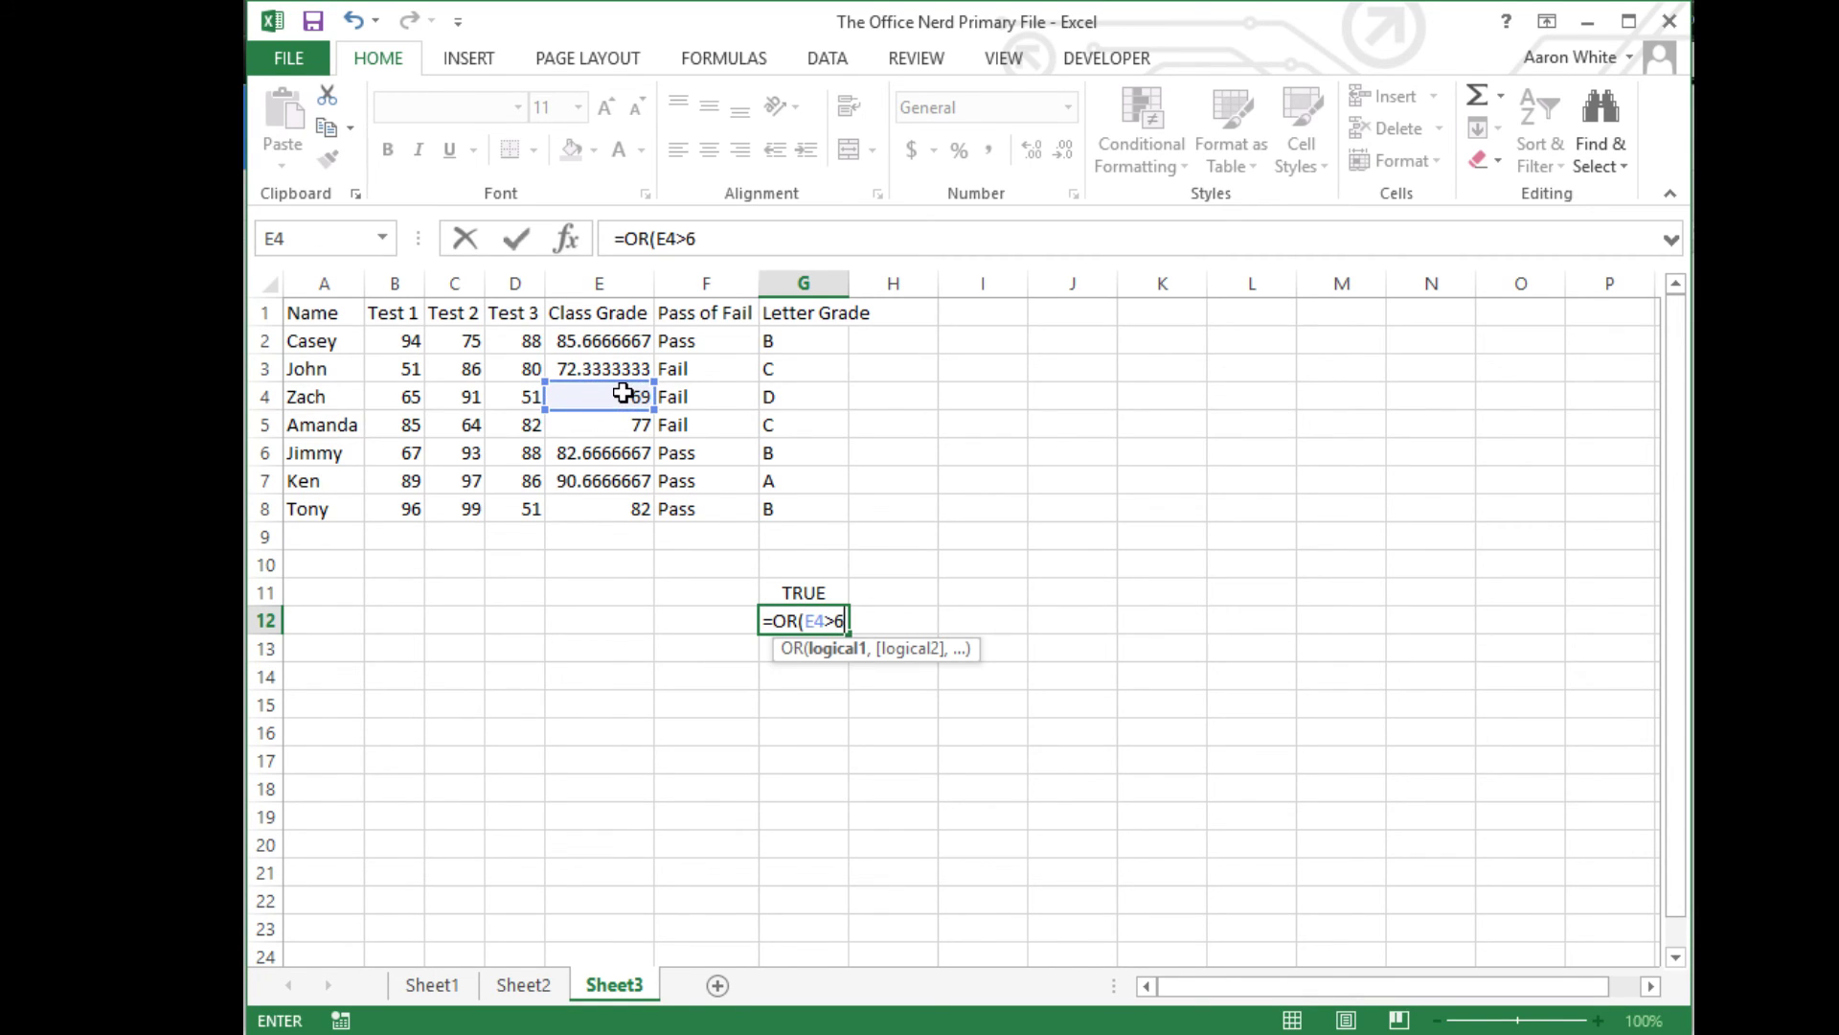
pyautogui.write('0,')
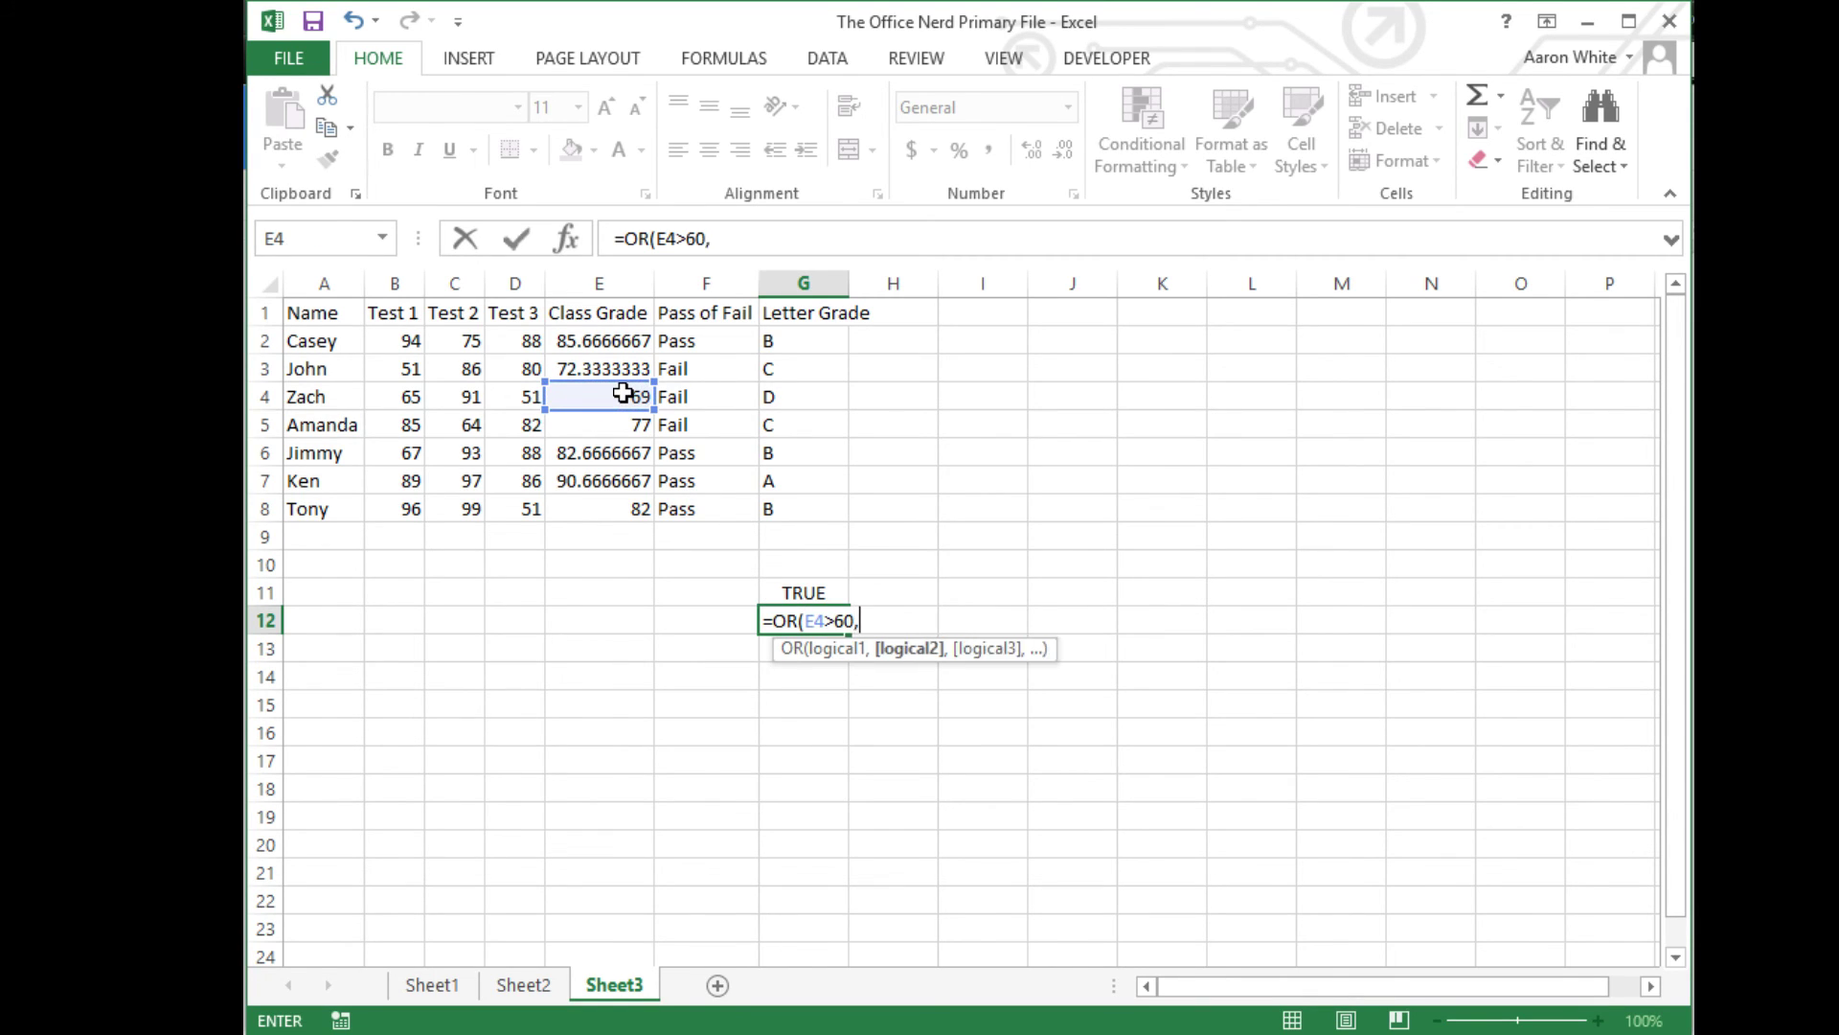
pyautogui.click(614, 423)
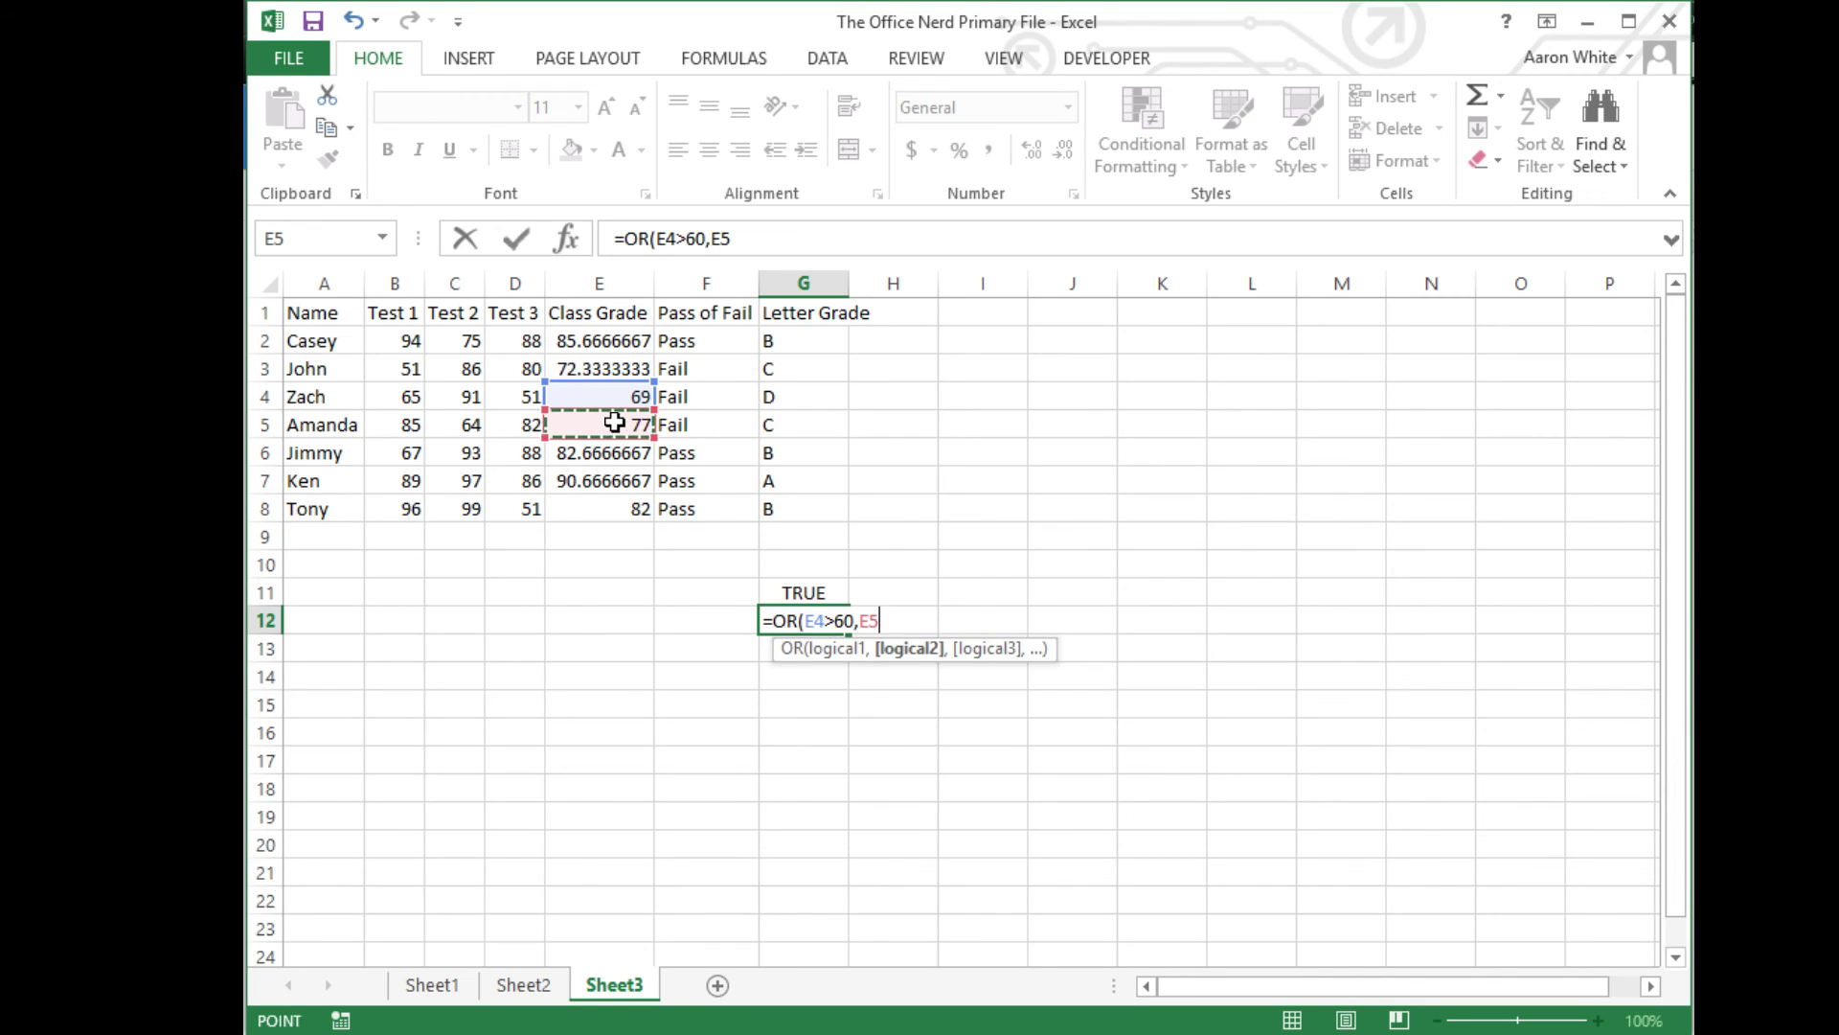
pyautogui.write('>60)')
pyautogui.press('Return')
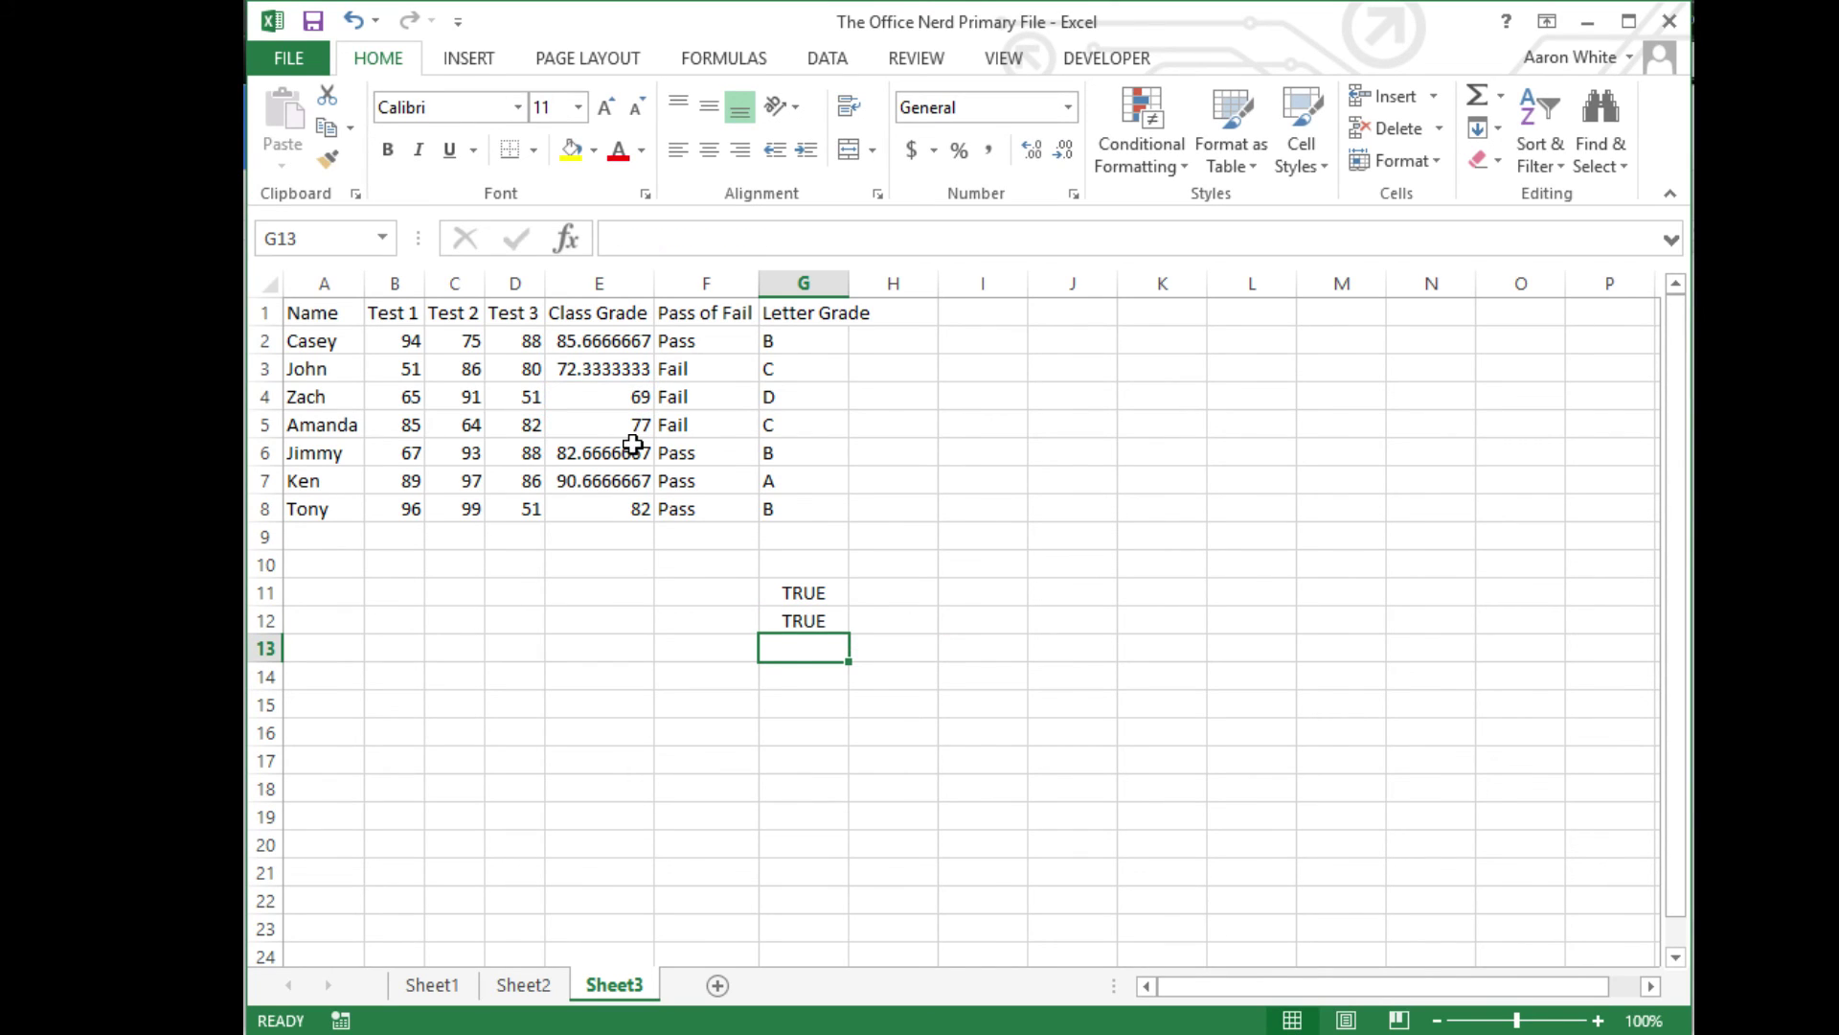
pyautogui.doubleClick(784, 621)
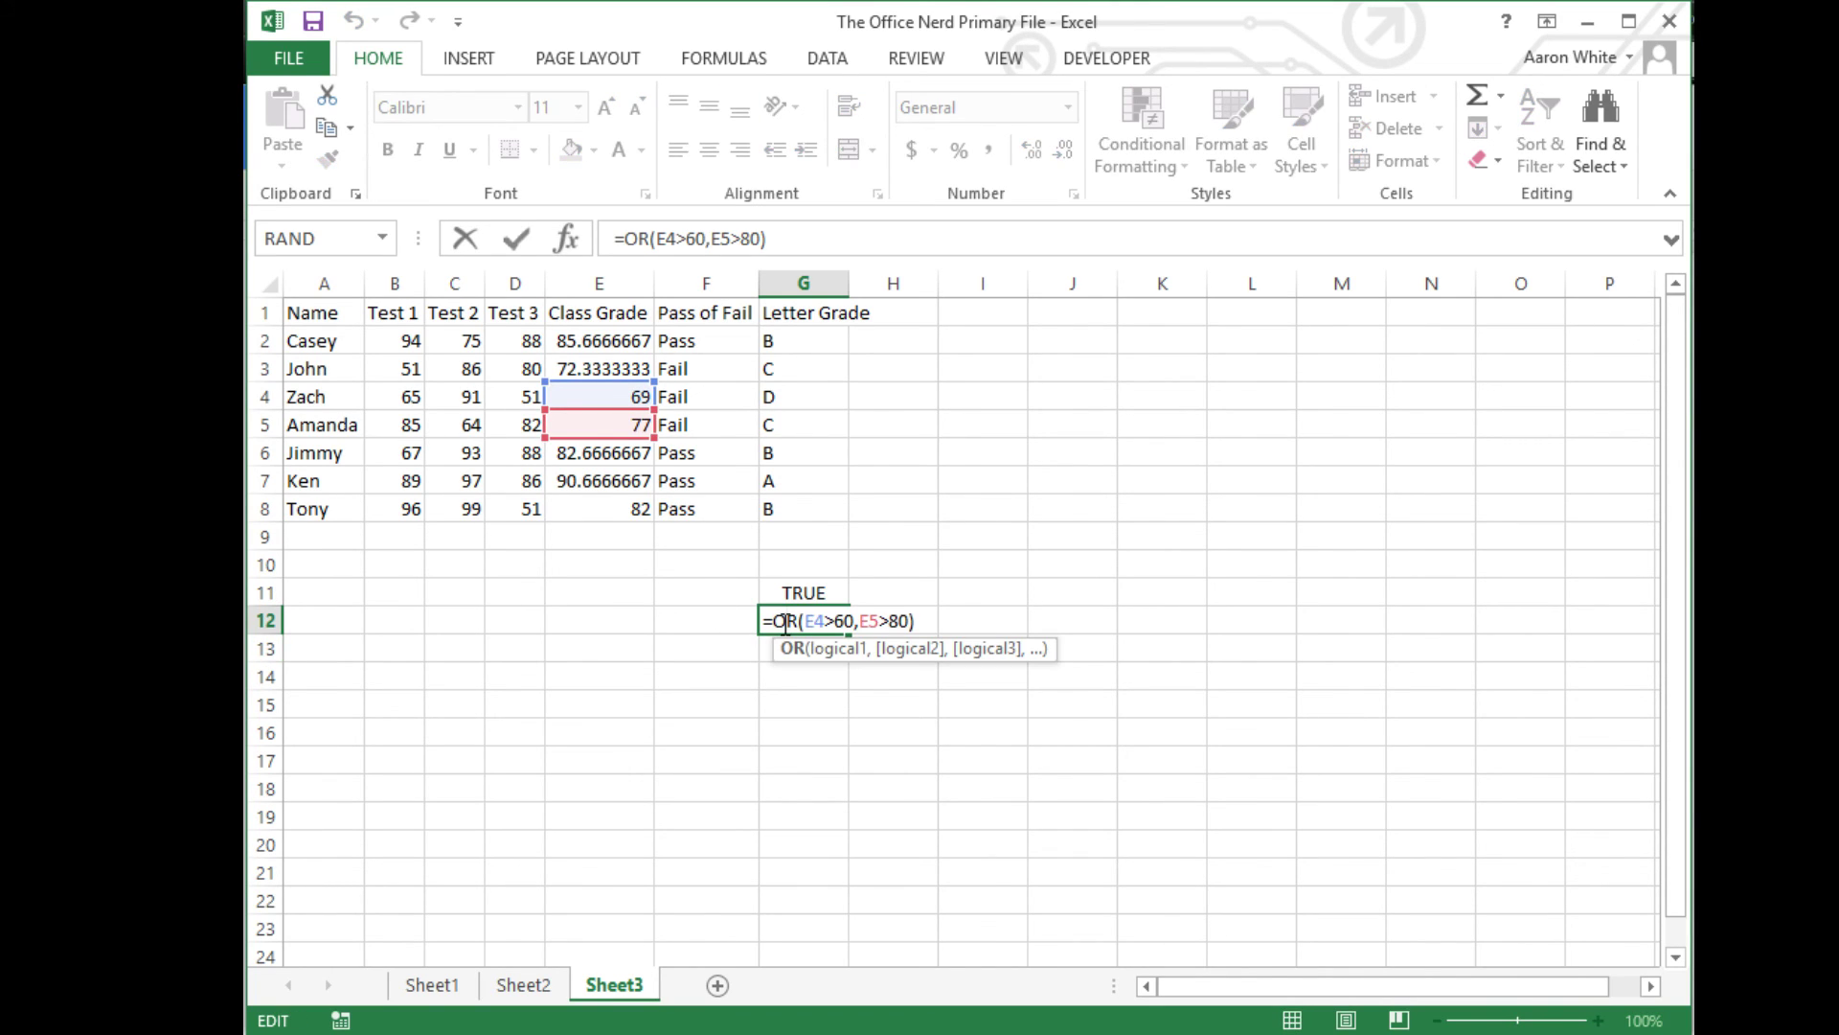
pyautogui.press('Escape')
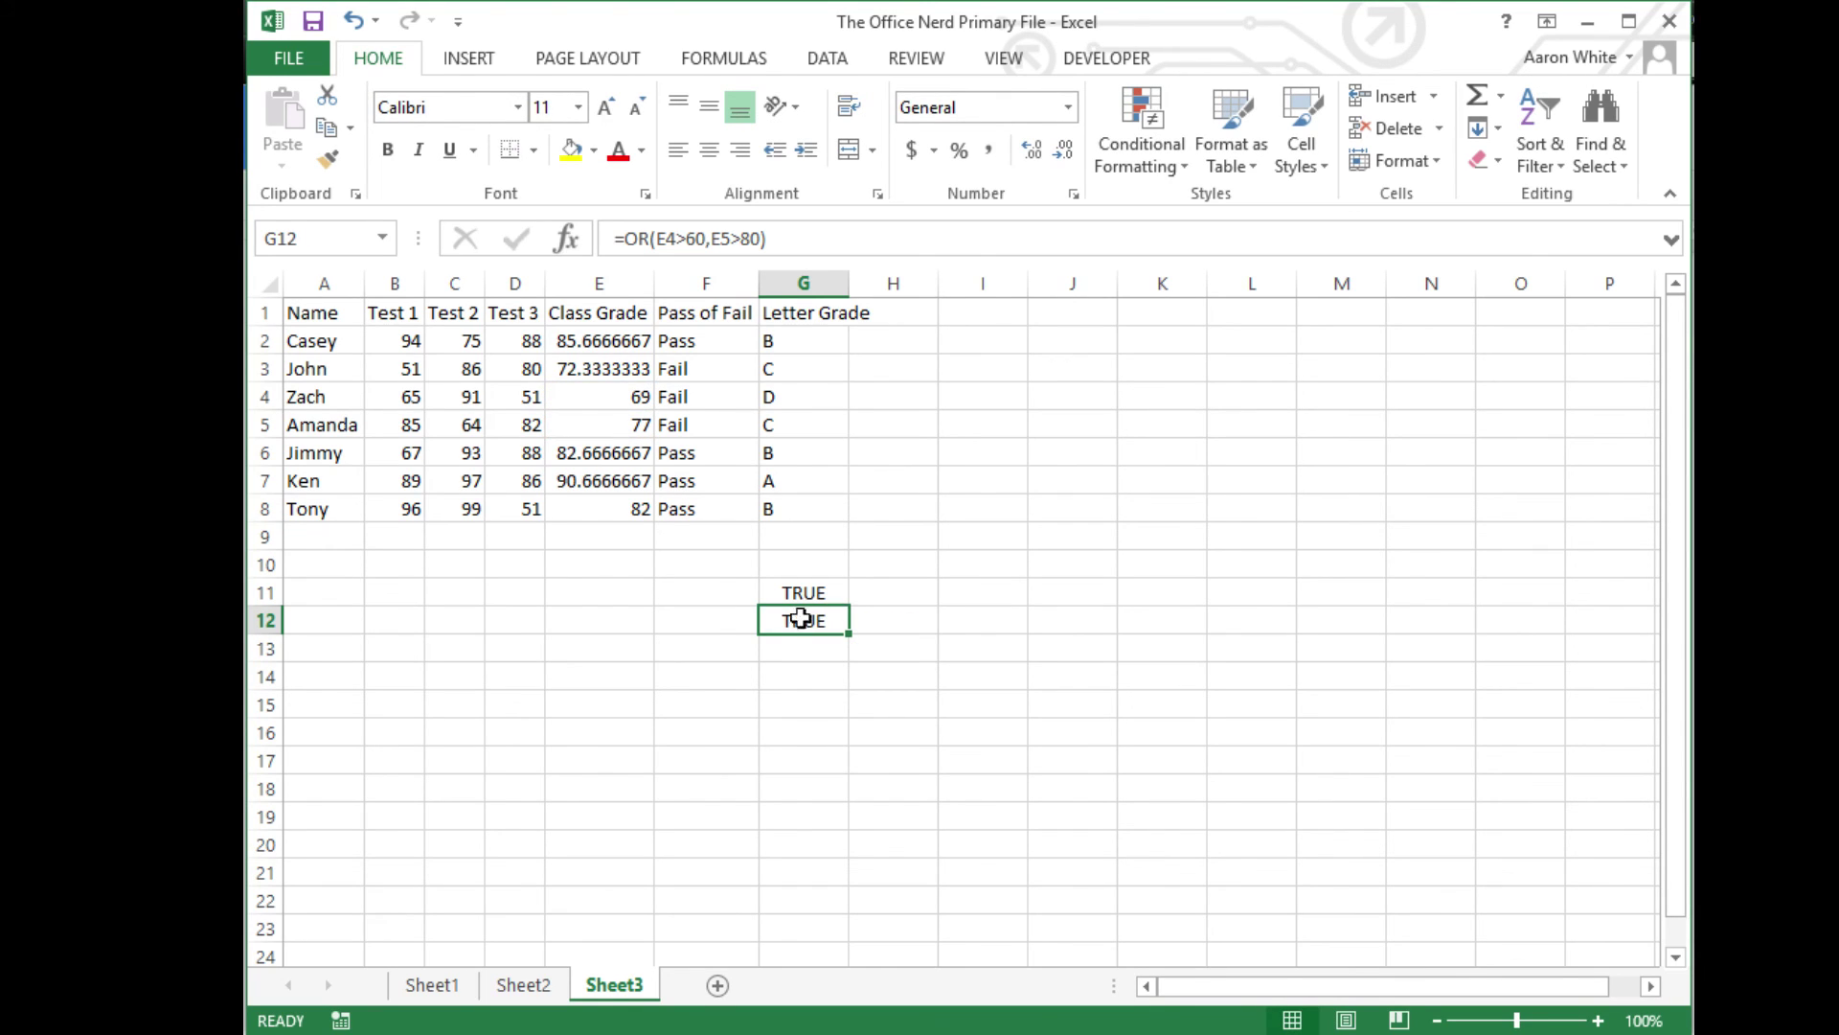
# - Change the first condition of the OR formula in G12 to E4>70
pyautogui.doubleClick(814, 623)
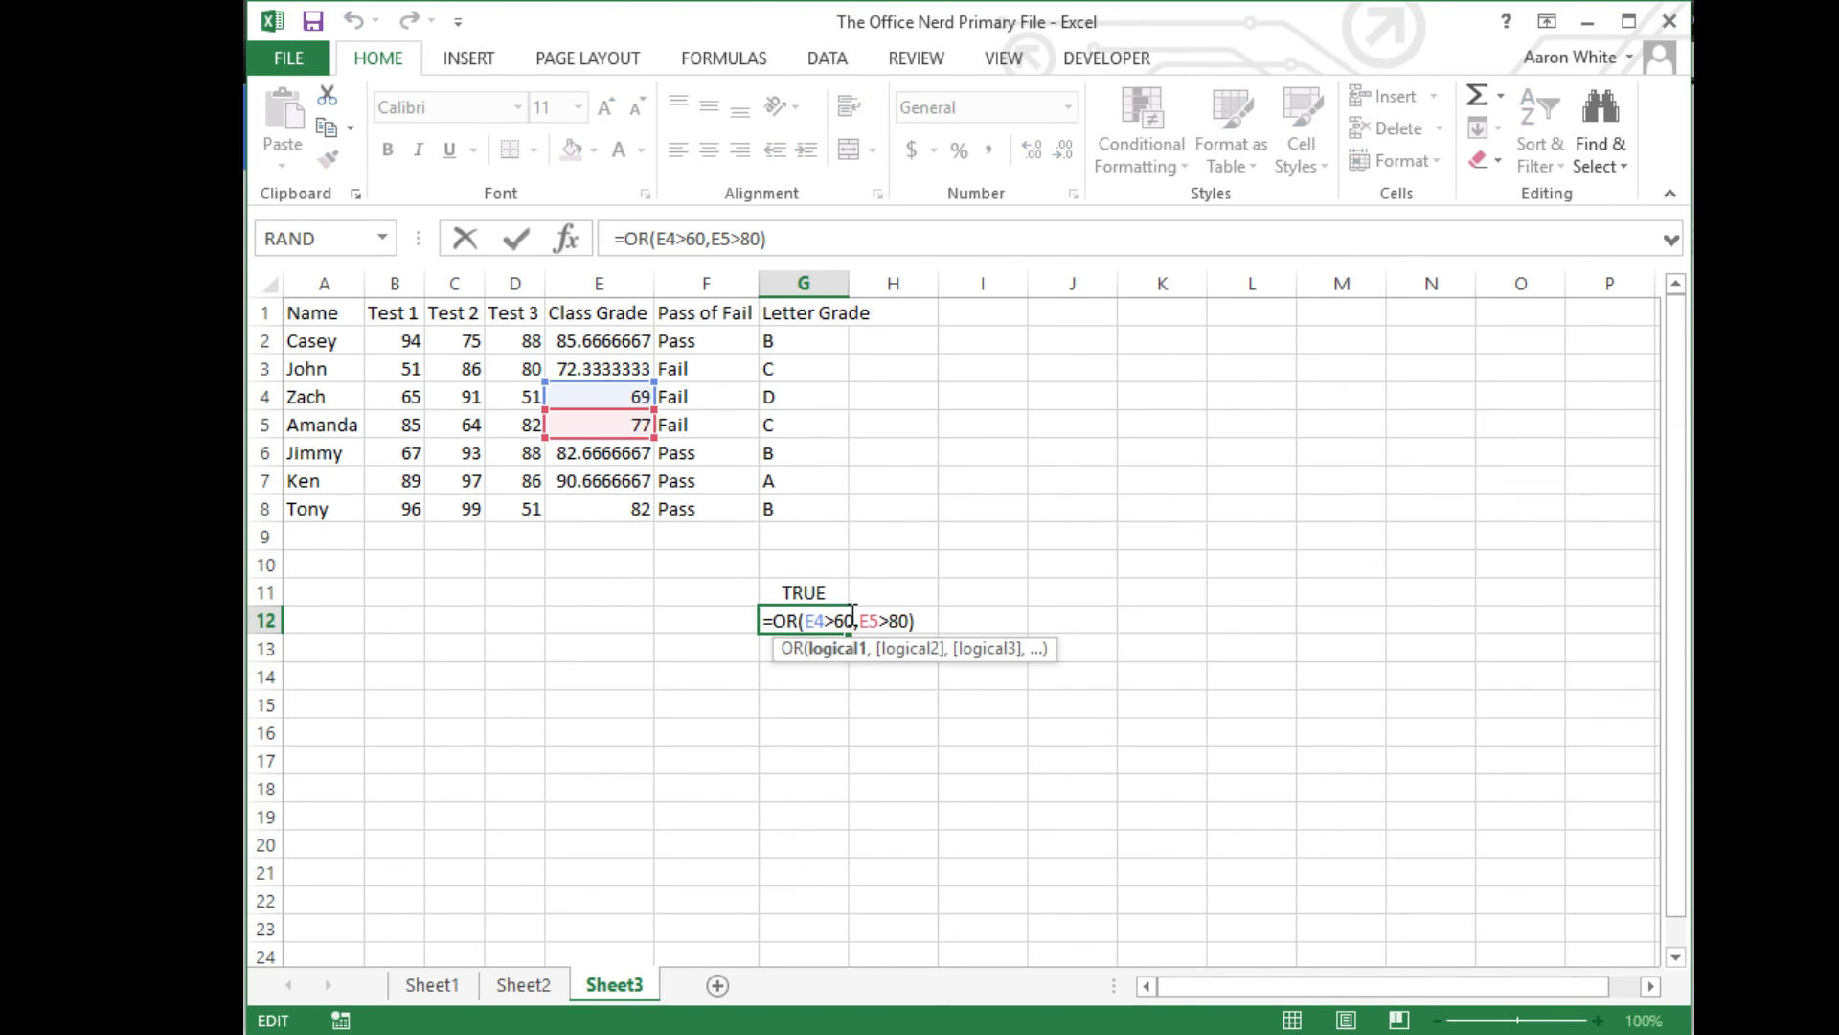
pyautogui.moveTo(853, 616); pyautogui.dragTo(836, 616)
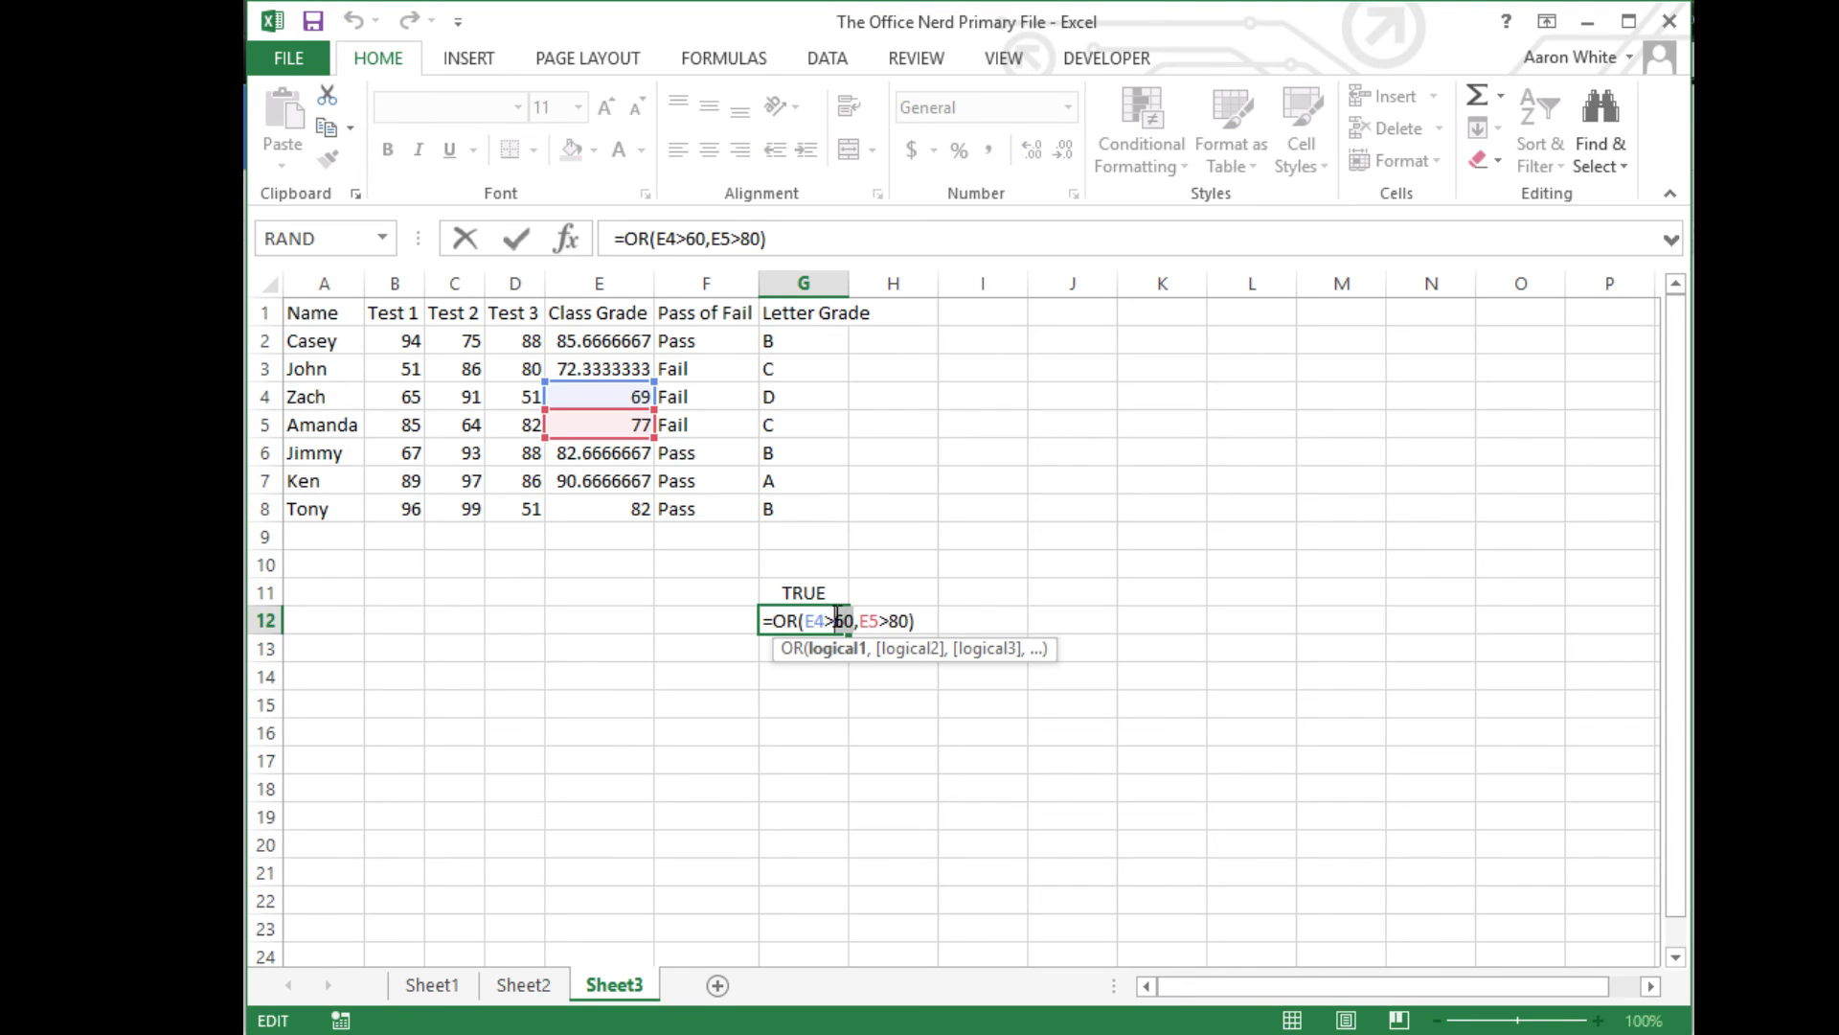
pyautogui.write('70')
pyautogui.press('Return')
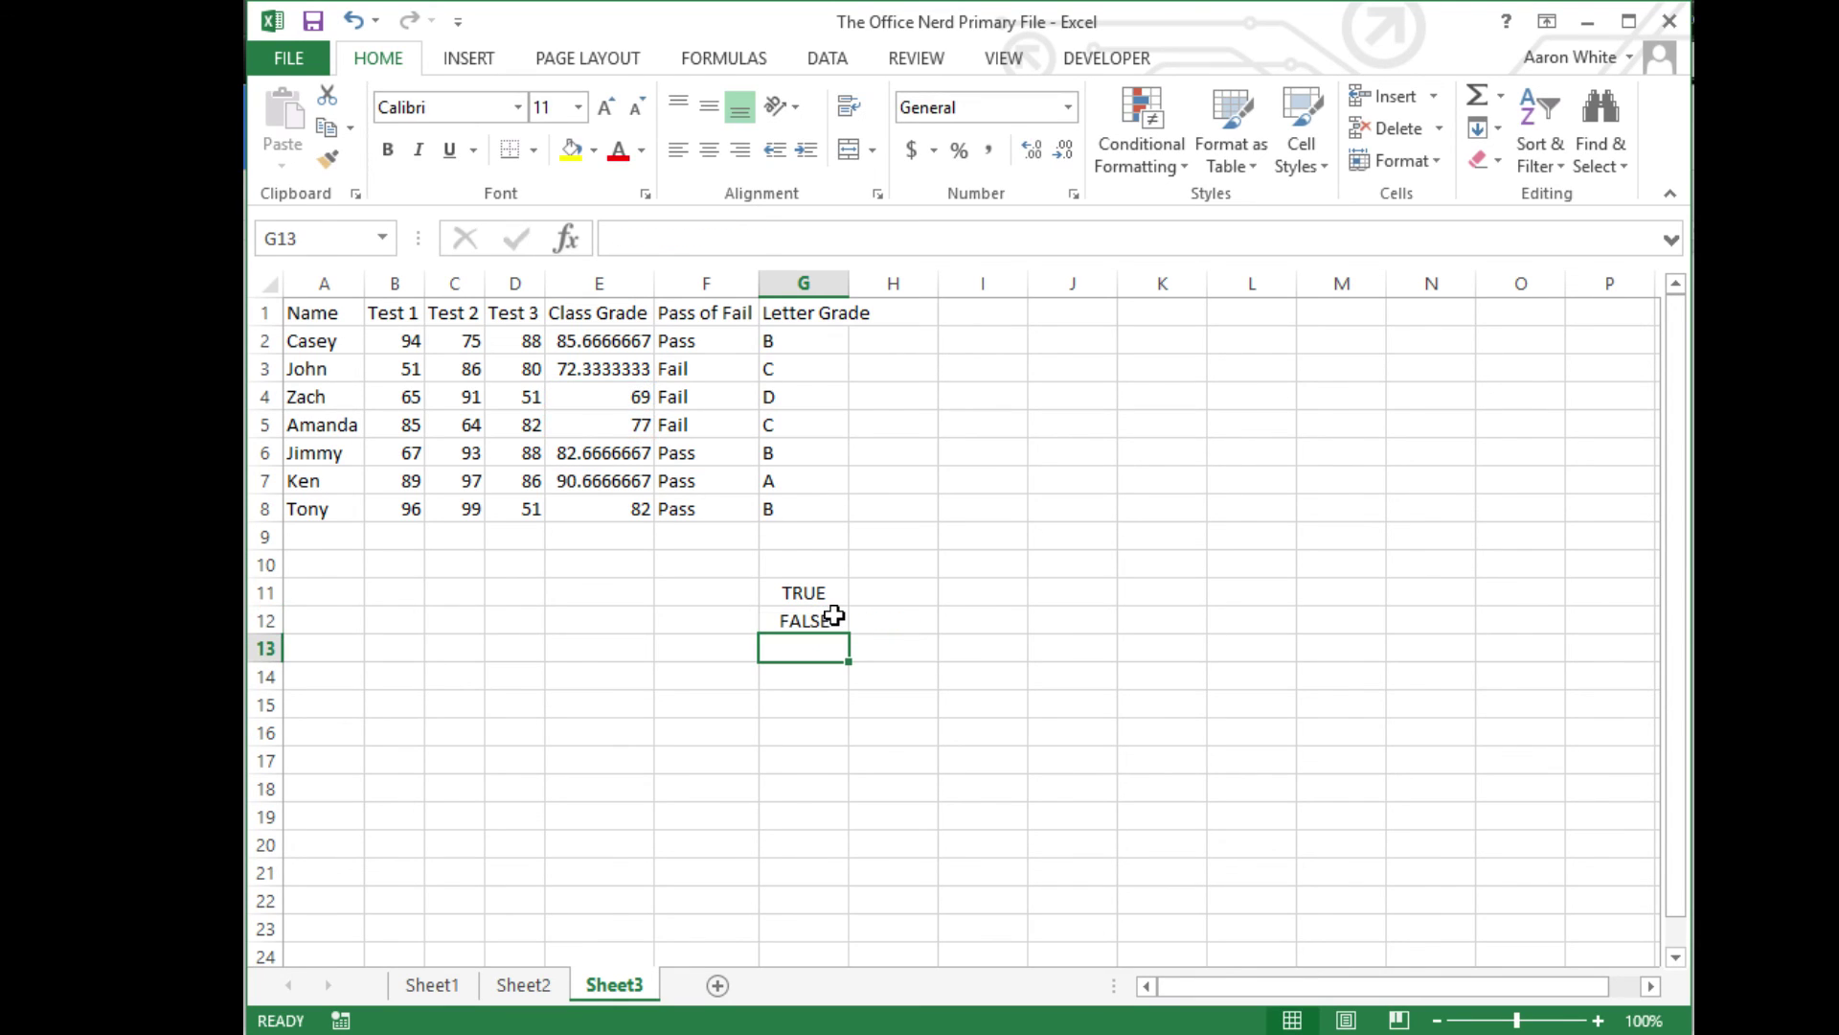
# - Enter a NOT function in G13, directly below the OR formula, with the condition E4>70, and check the committed formula
pyautogui.click(834, 616)
pyautogui.click(813, 652)
pyautogui.write('=')
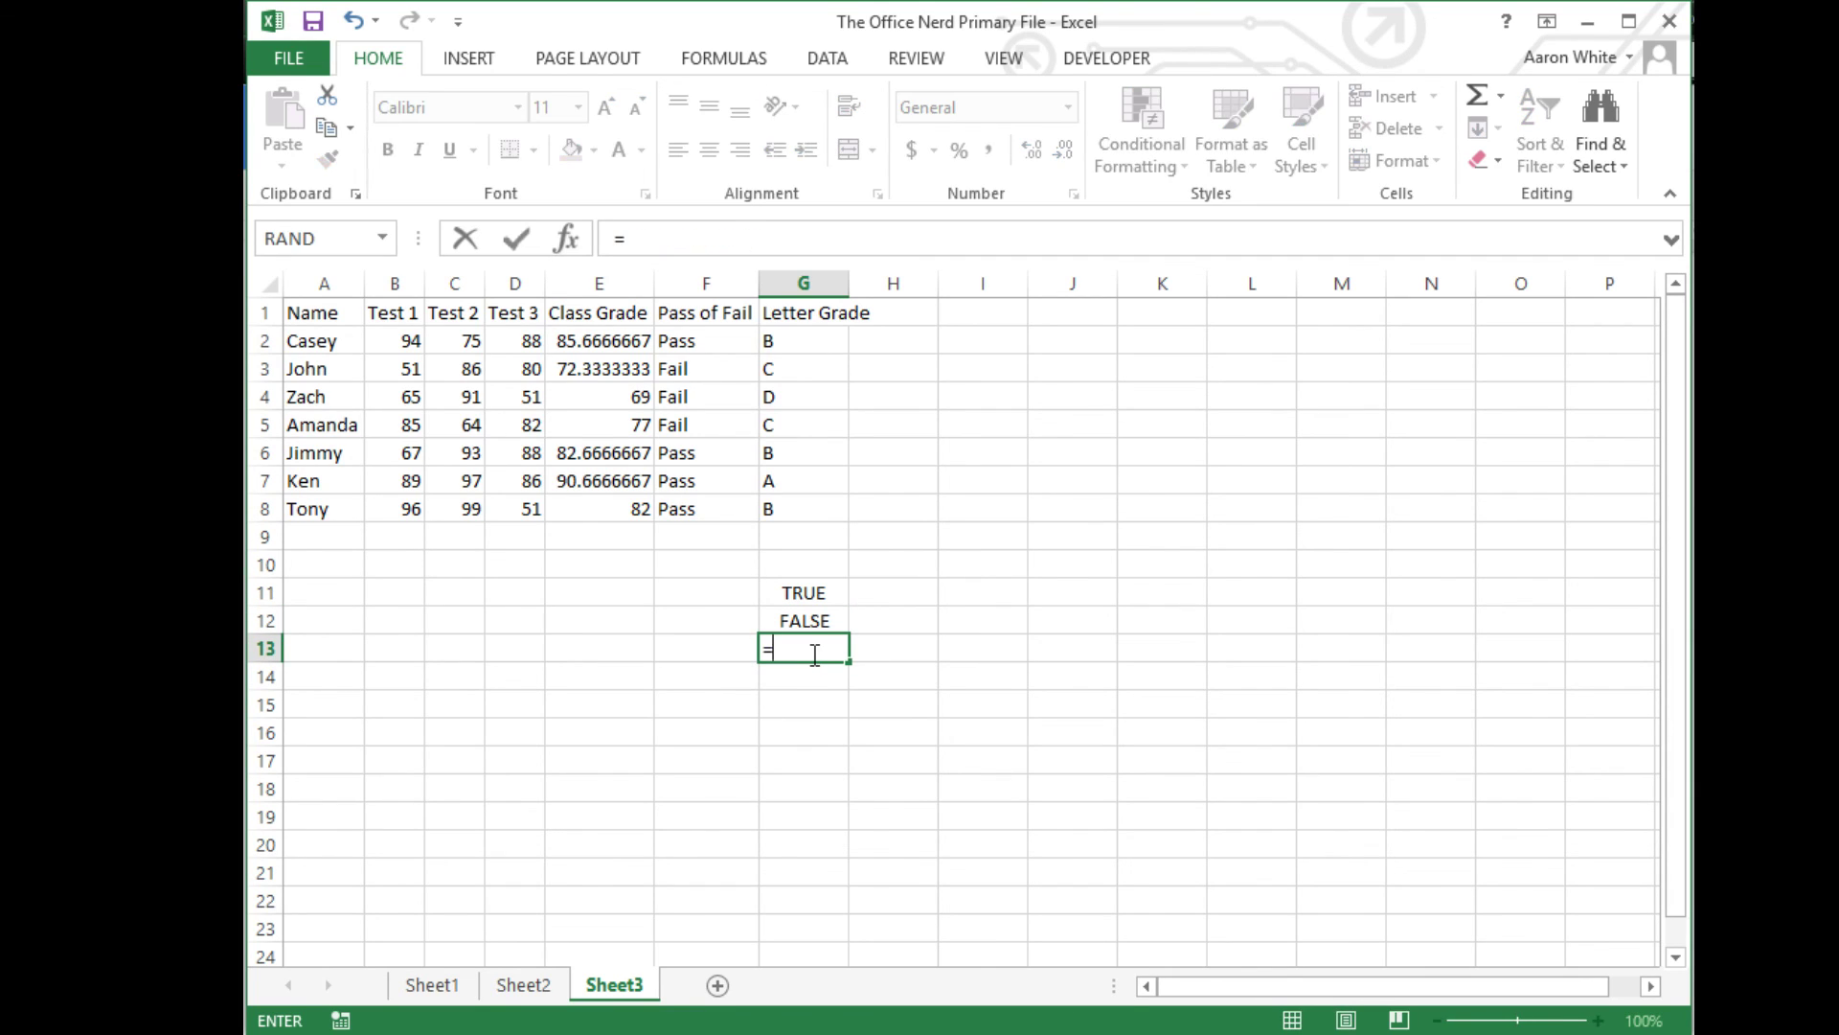
pyautogui.press('BackSpace')
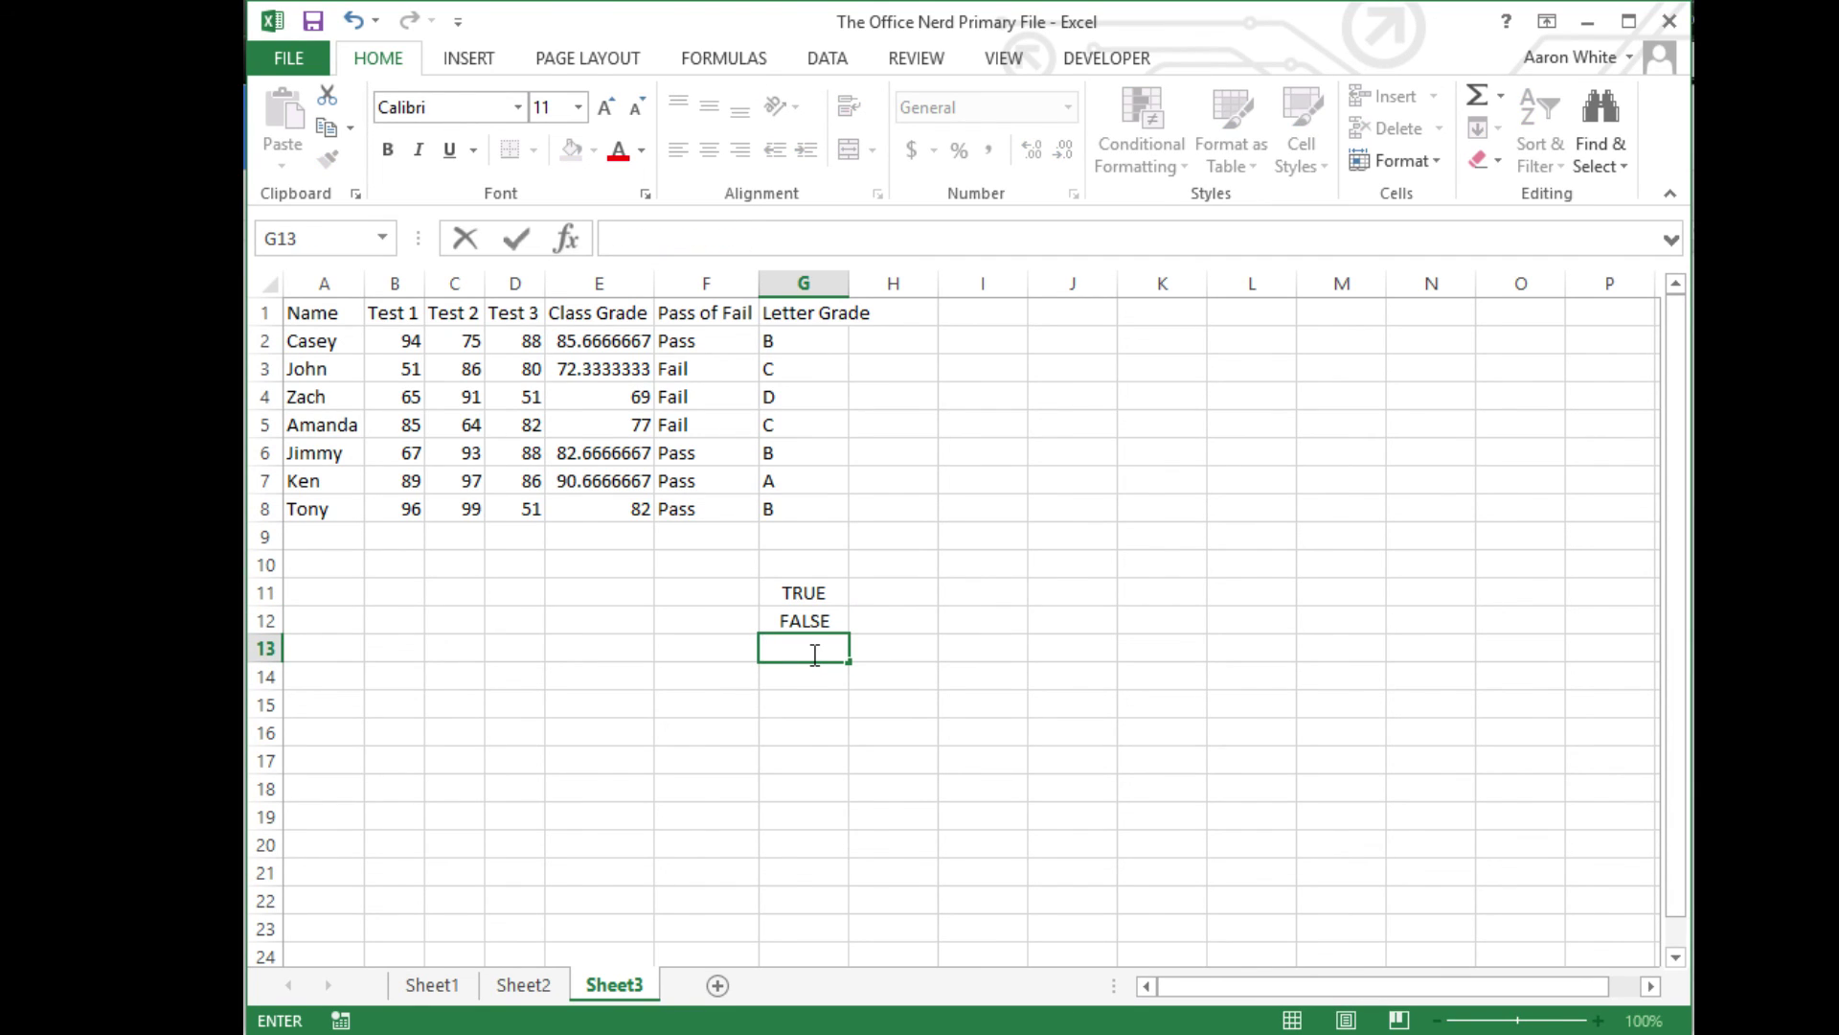
pyautogui.write('=not')
pyautogui.press('Tab')
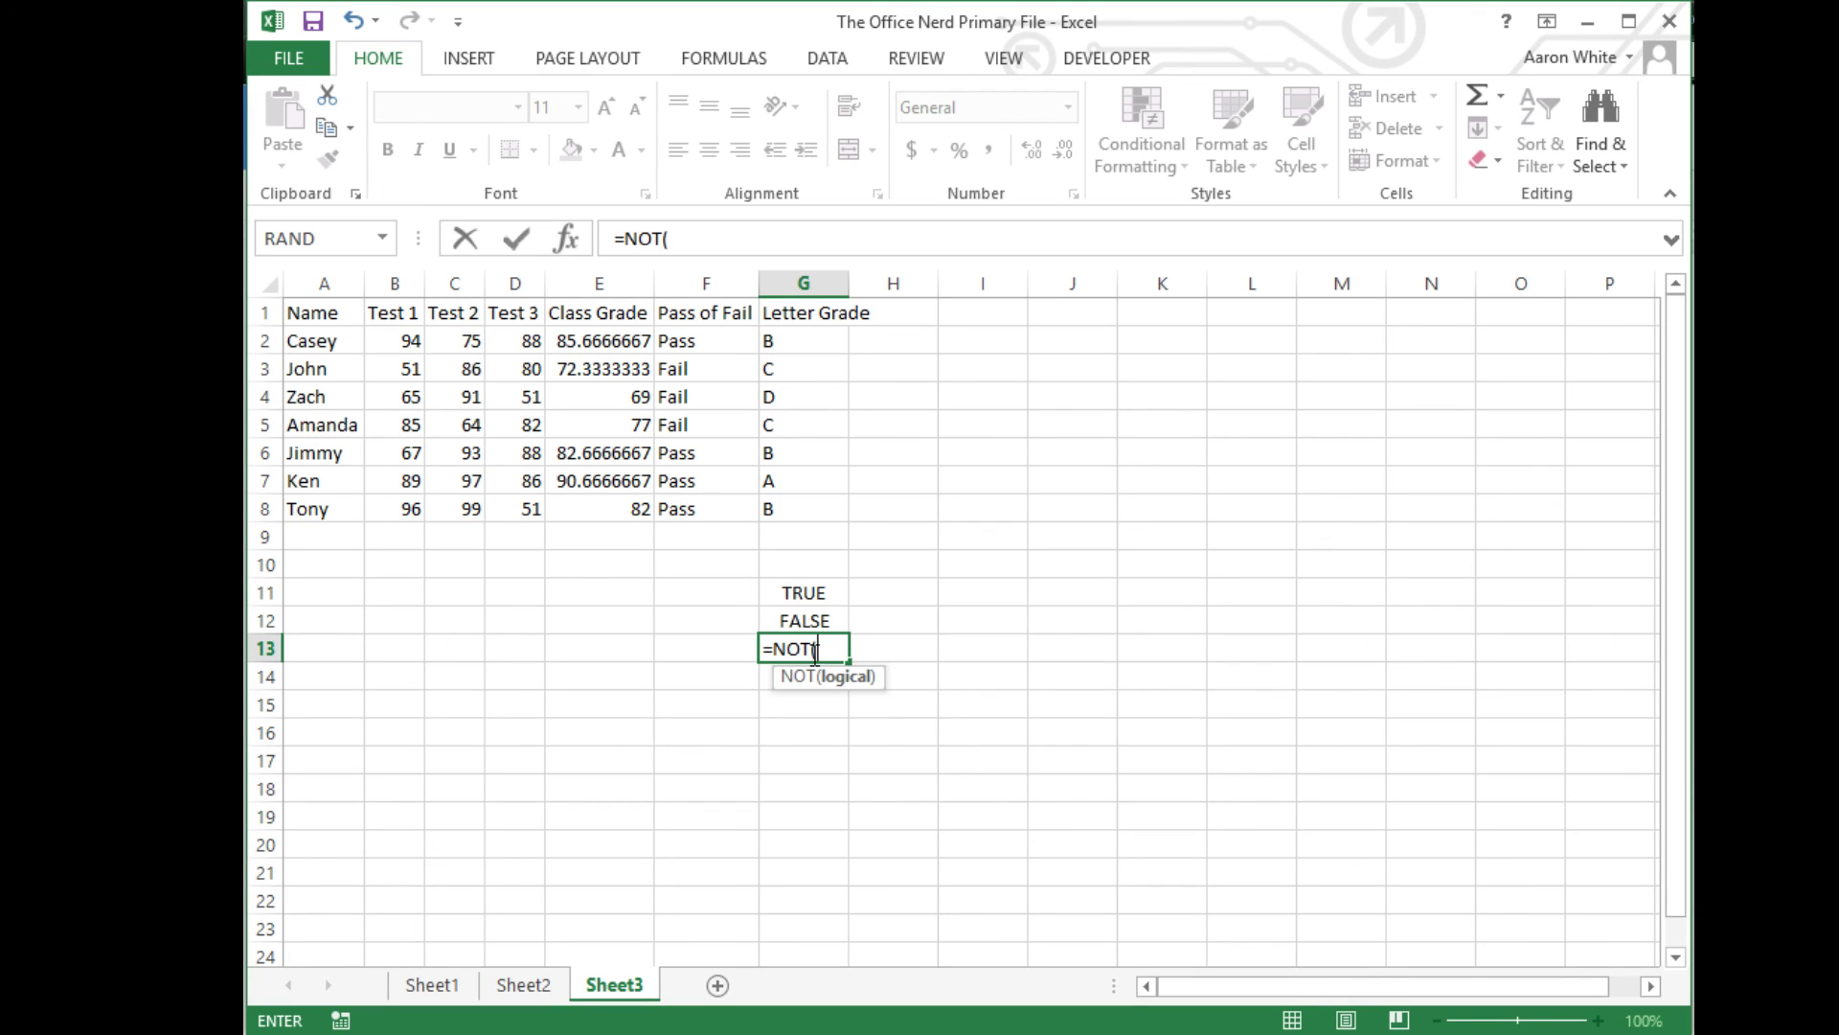
pyautogui.click(615, 397)
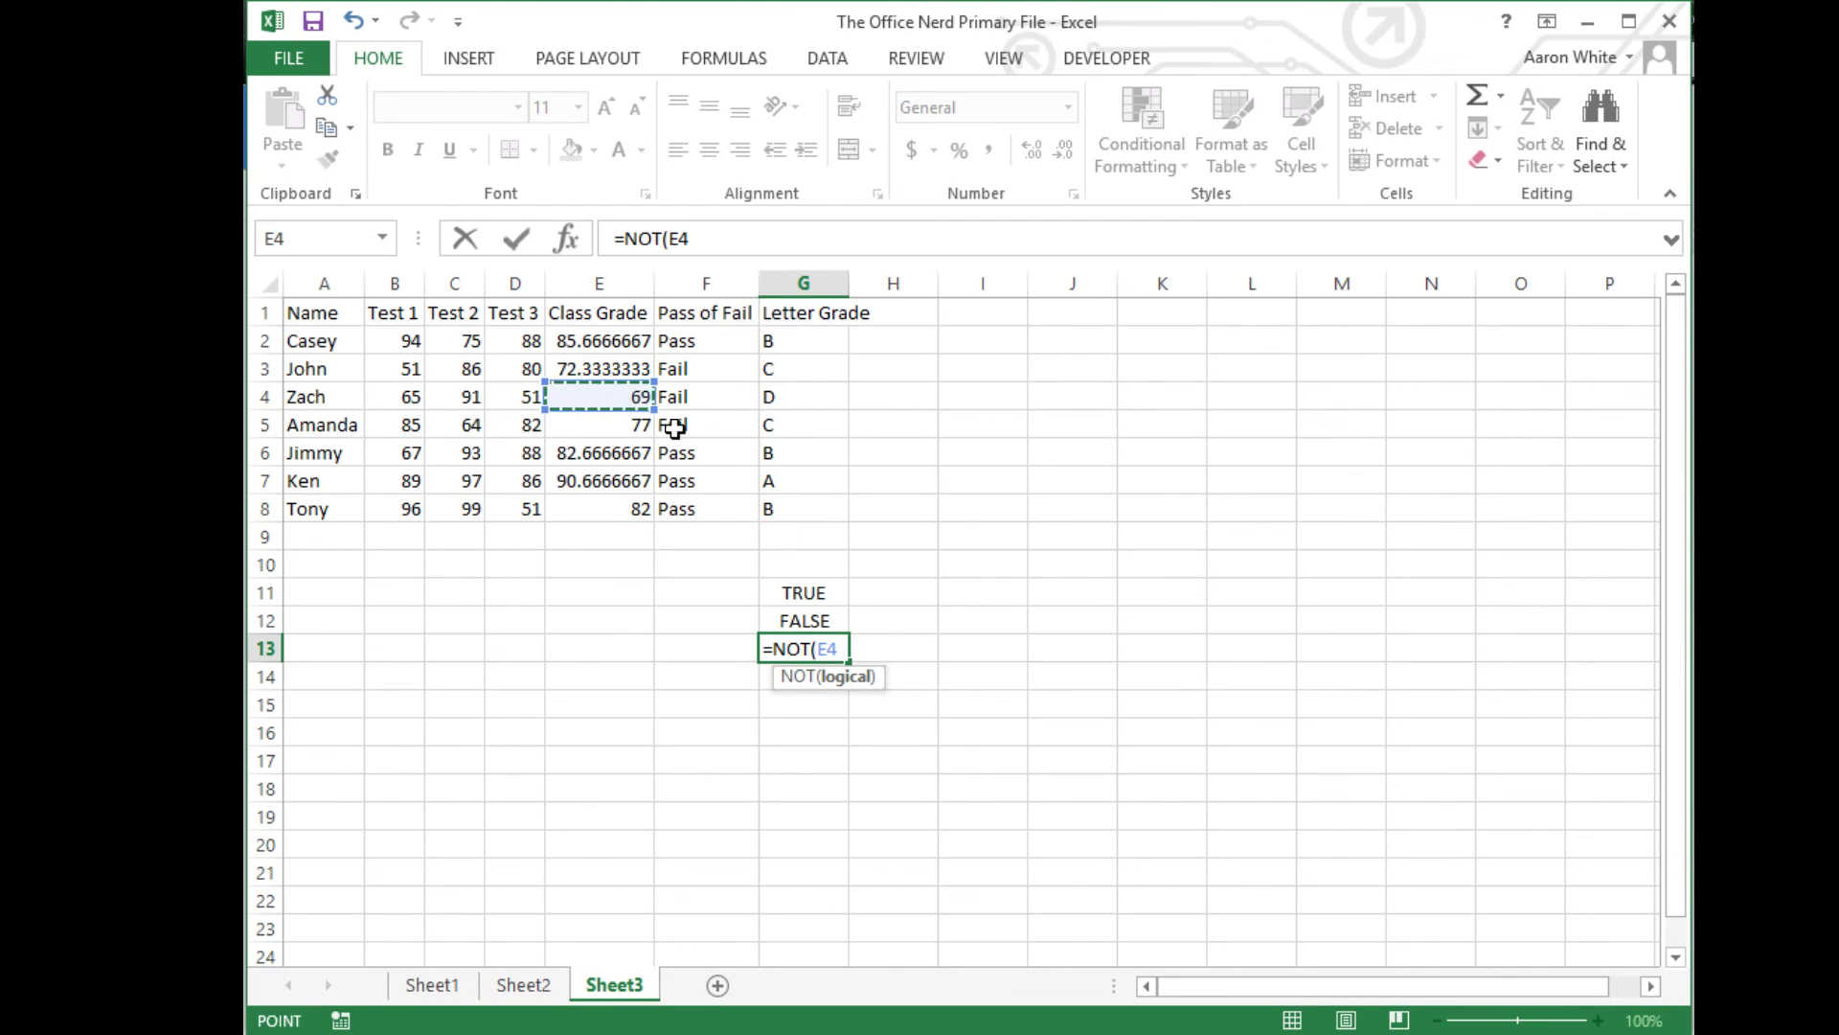
pyautogui.write('>70')
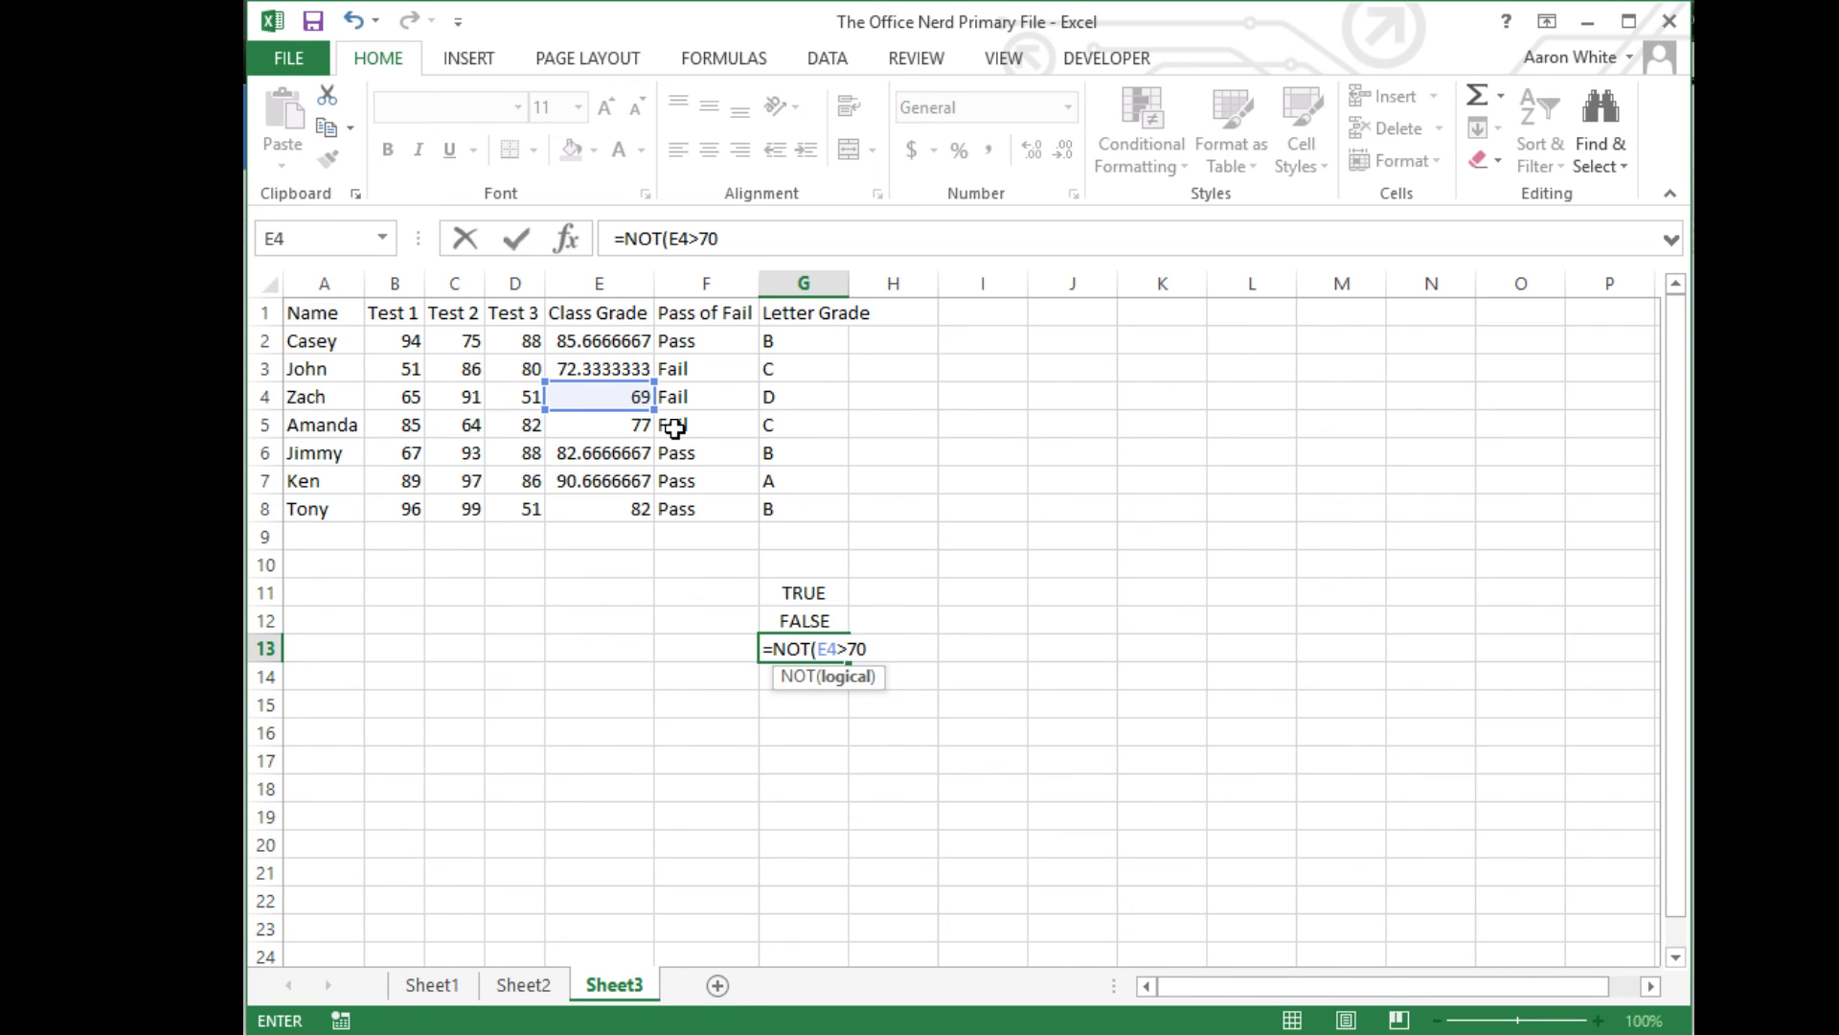
pyautogui.write(')')
pyautogui.press('Return')
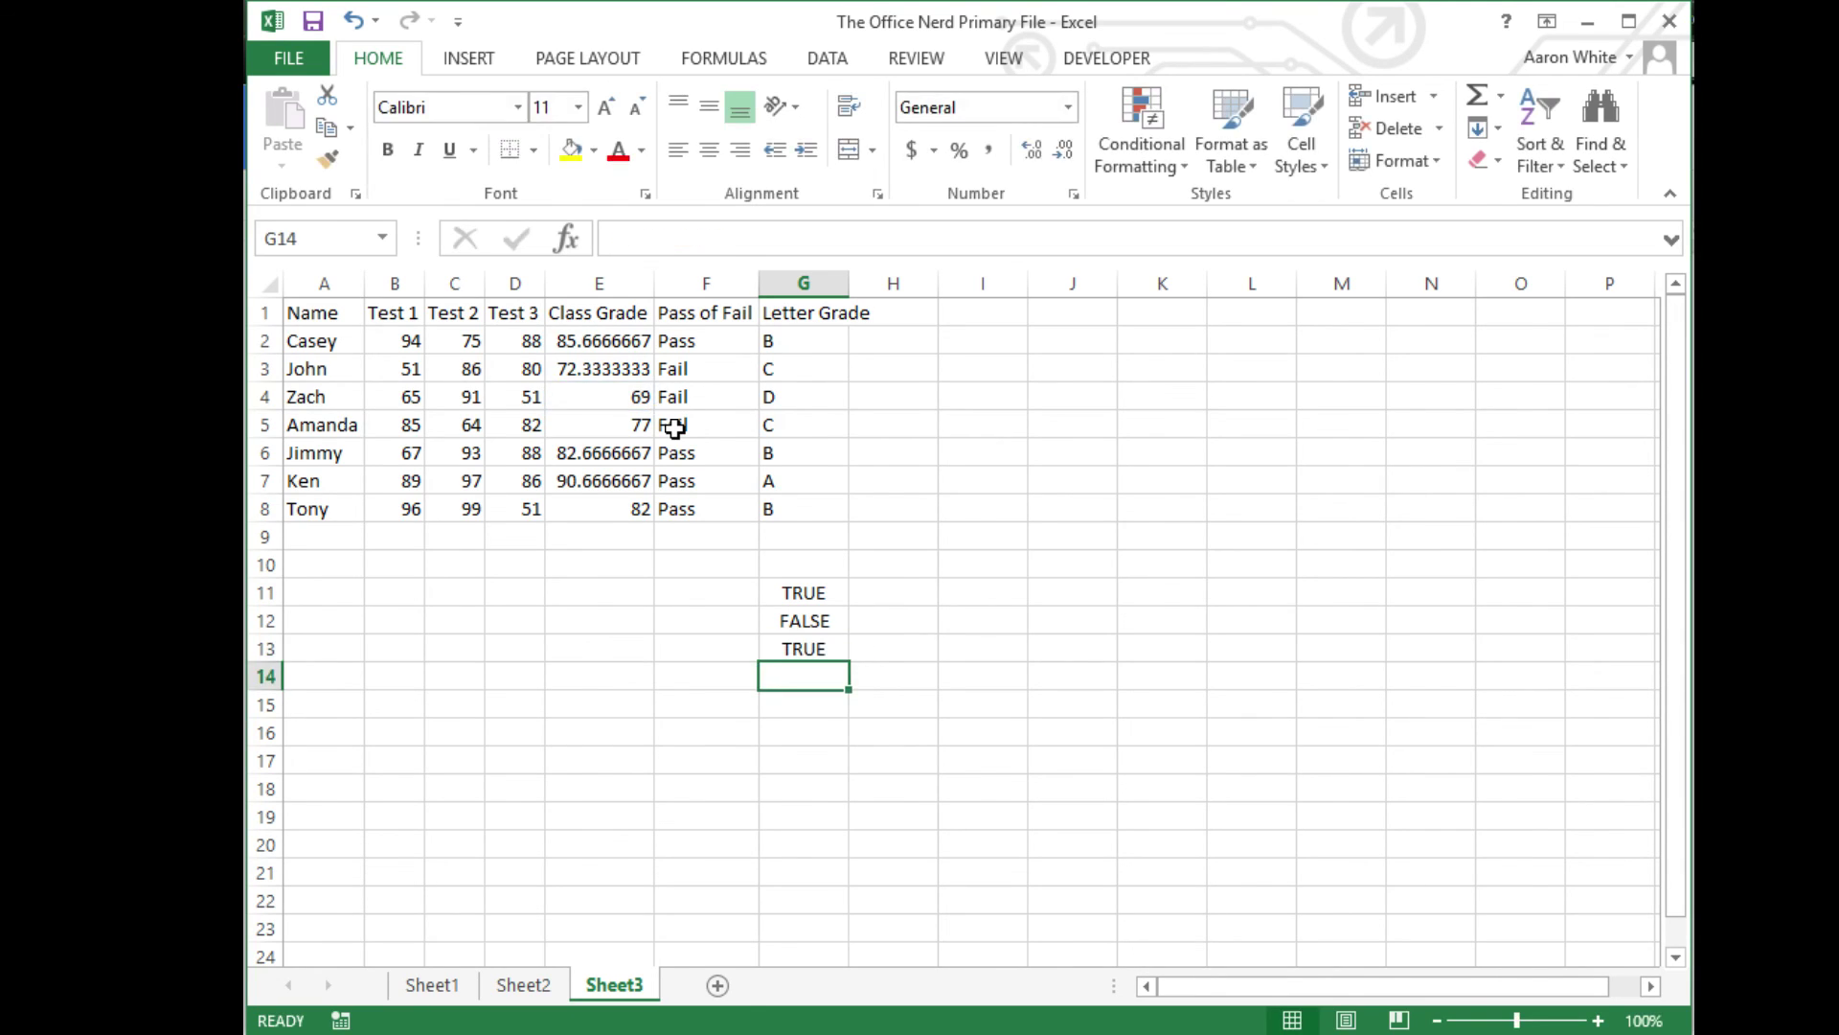
pyautogui.click(814, 650)
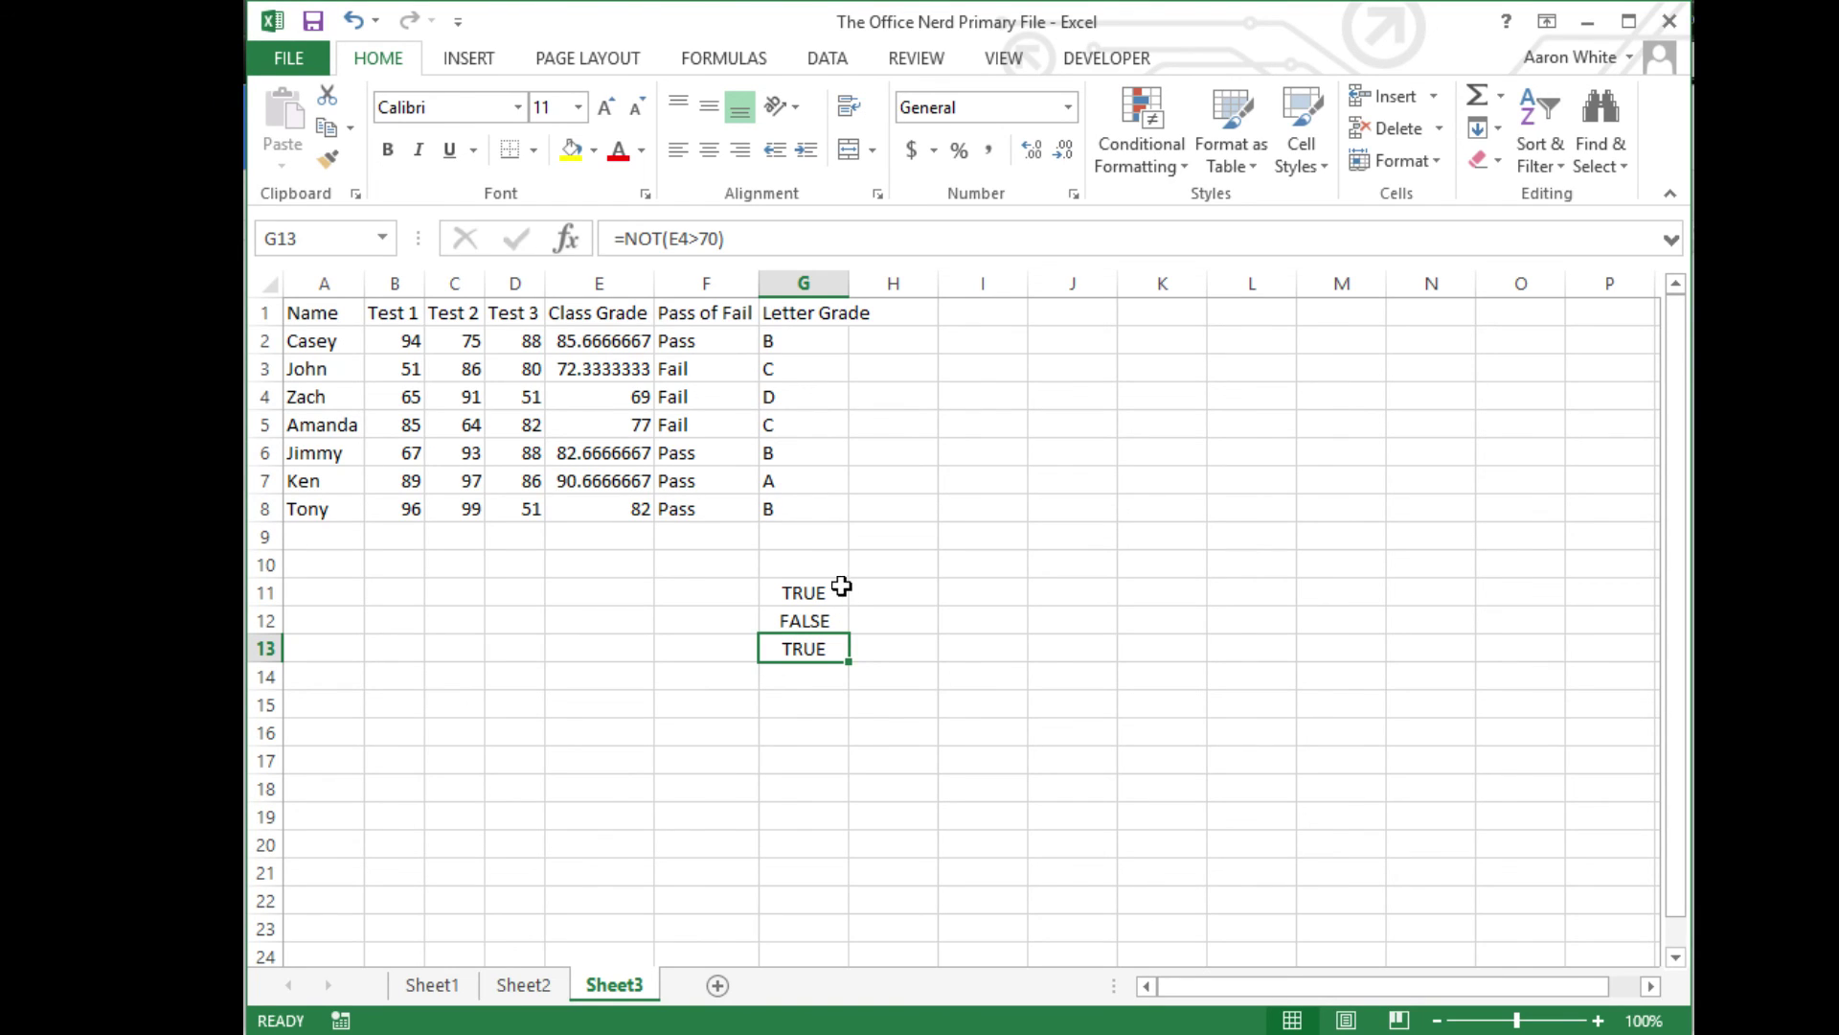
pyautogui.moveTo(837, 589); pyautogui.dragTo(815, 649)
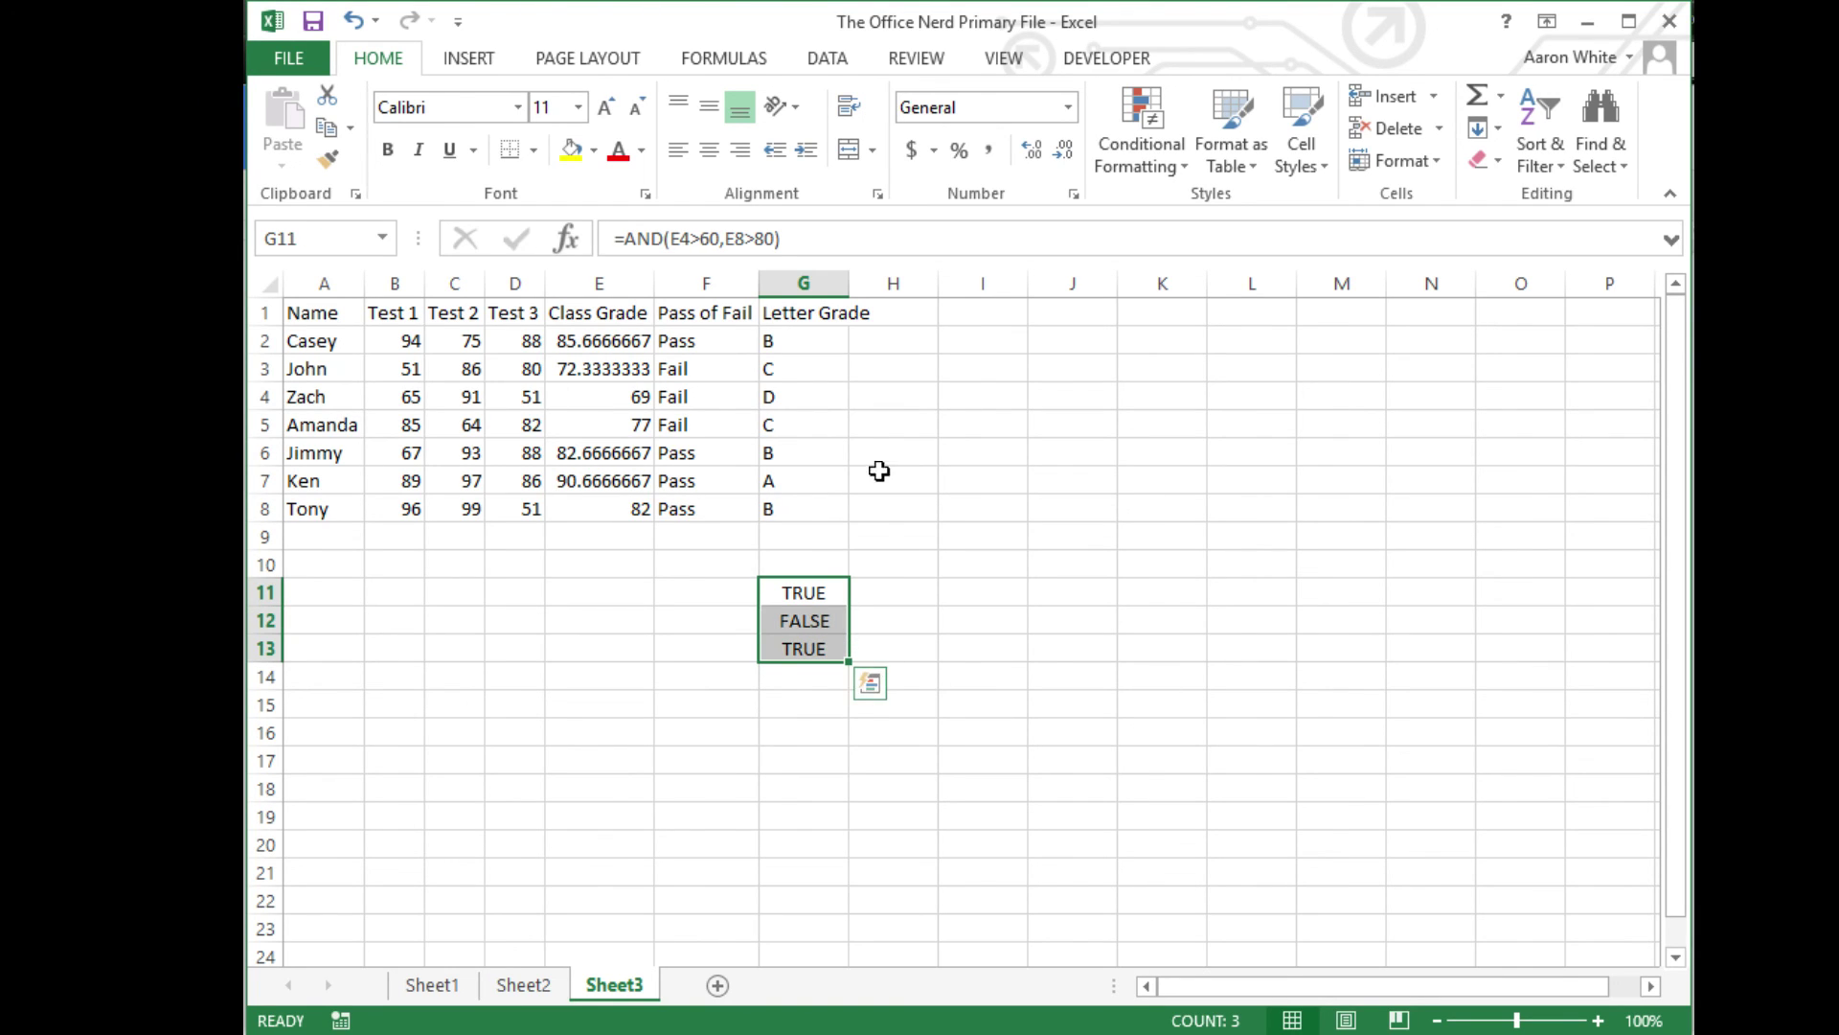
pyautogui.click(909, 421)
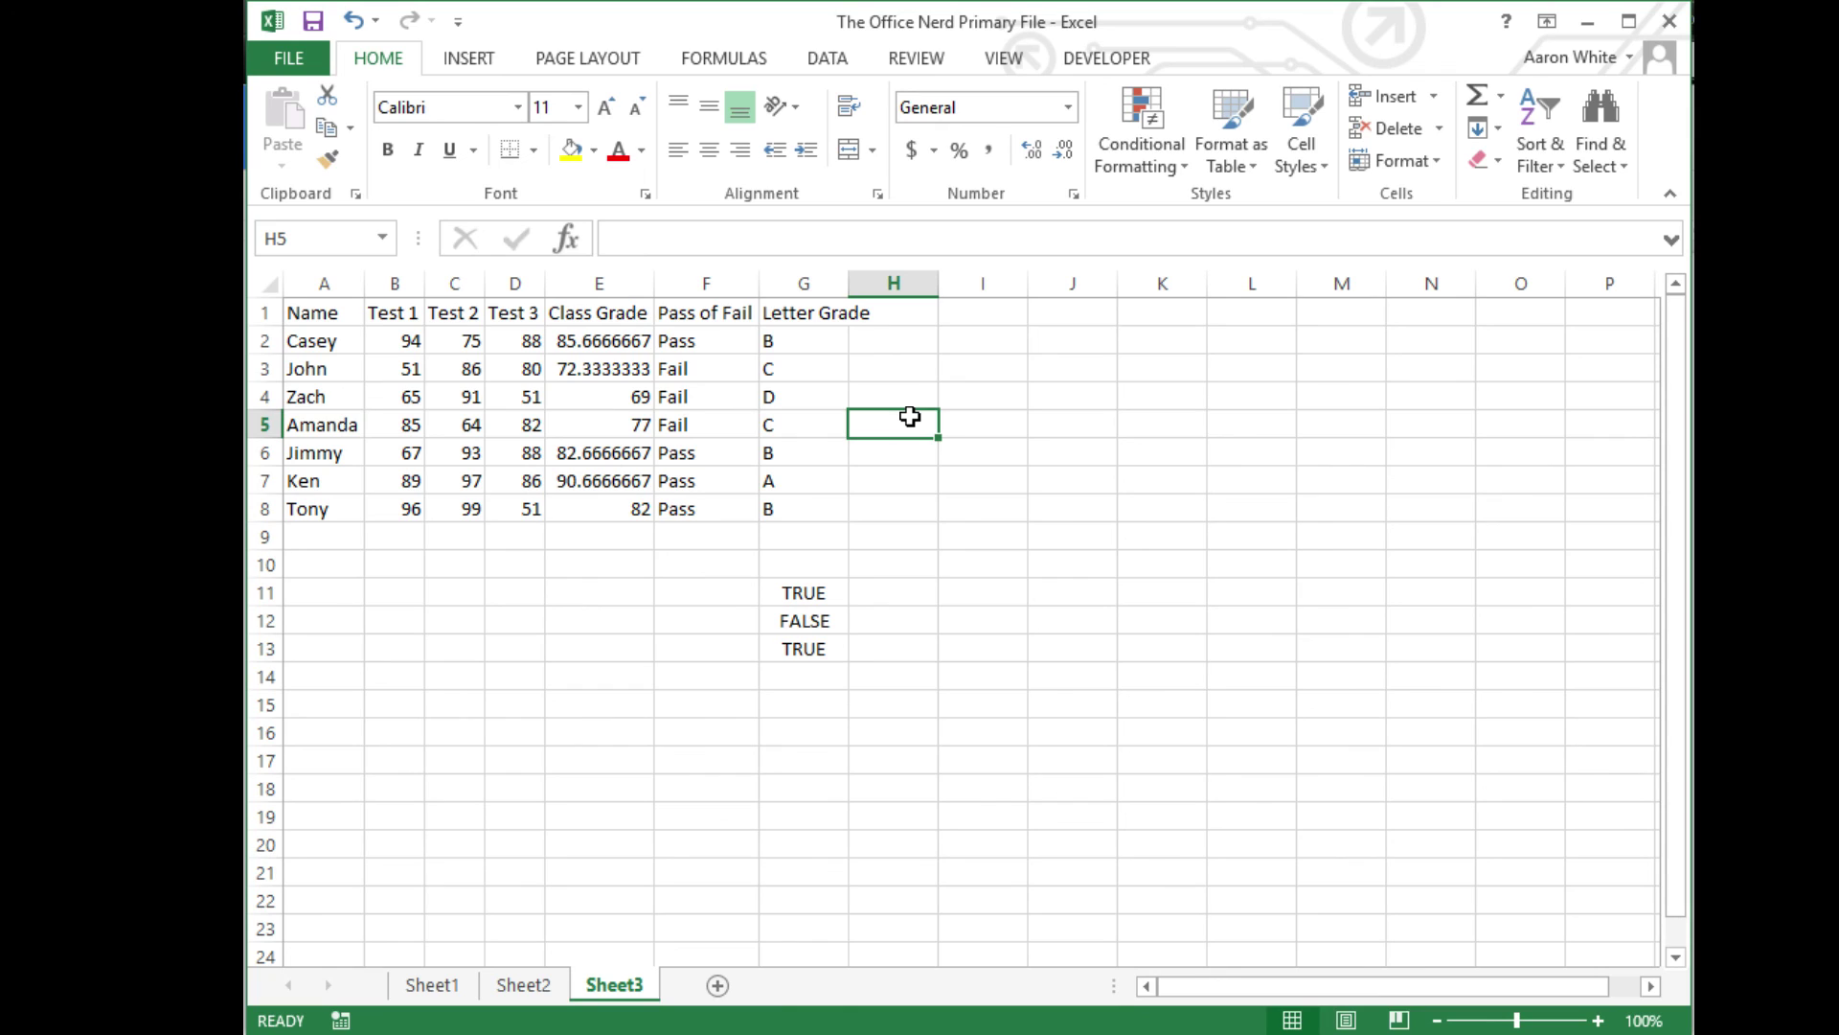